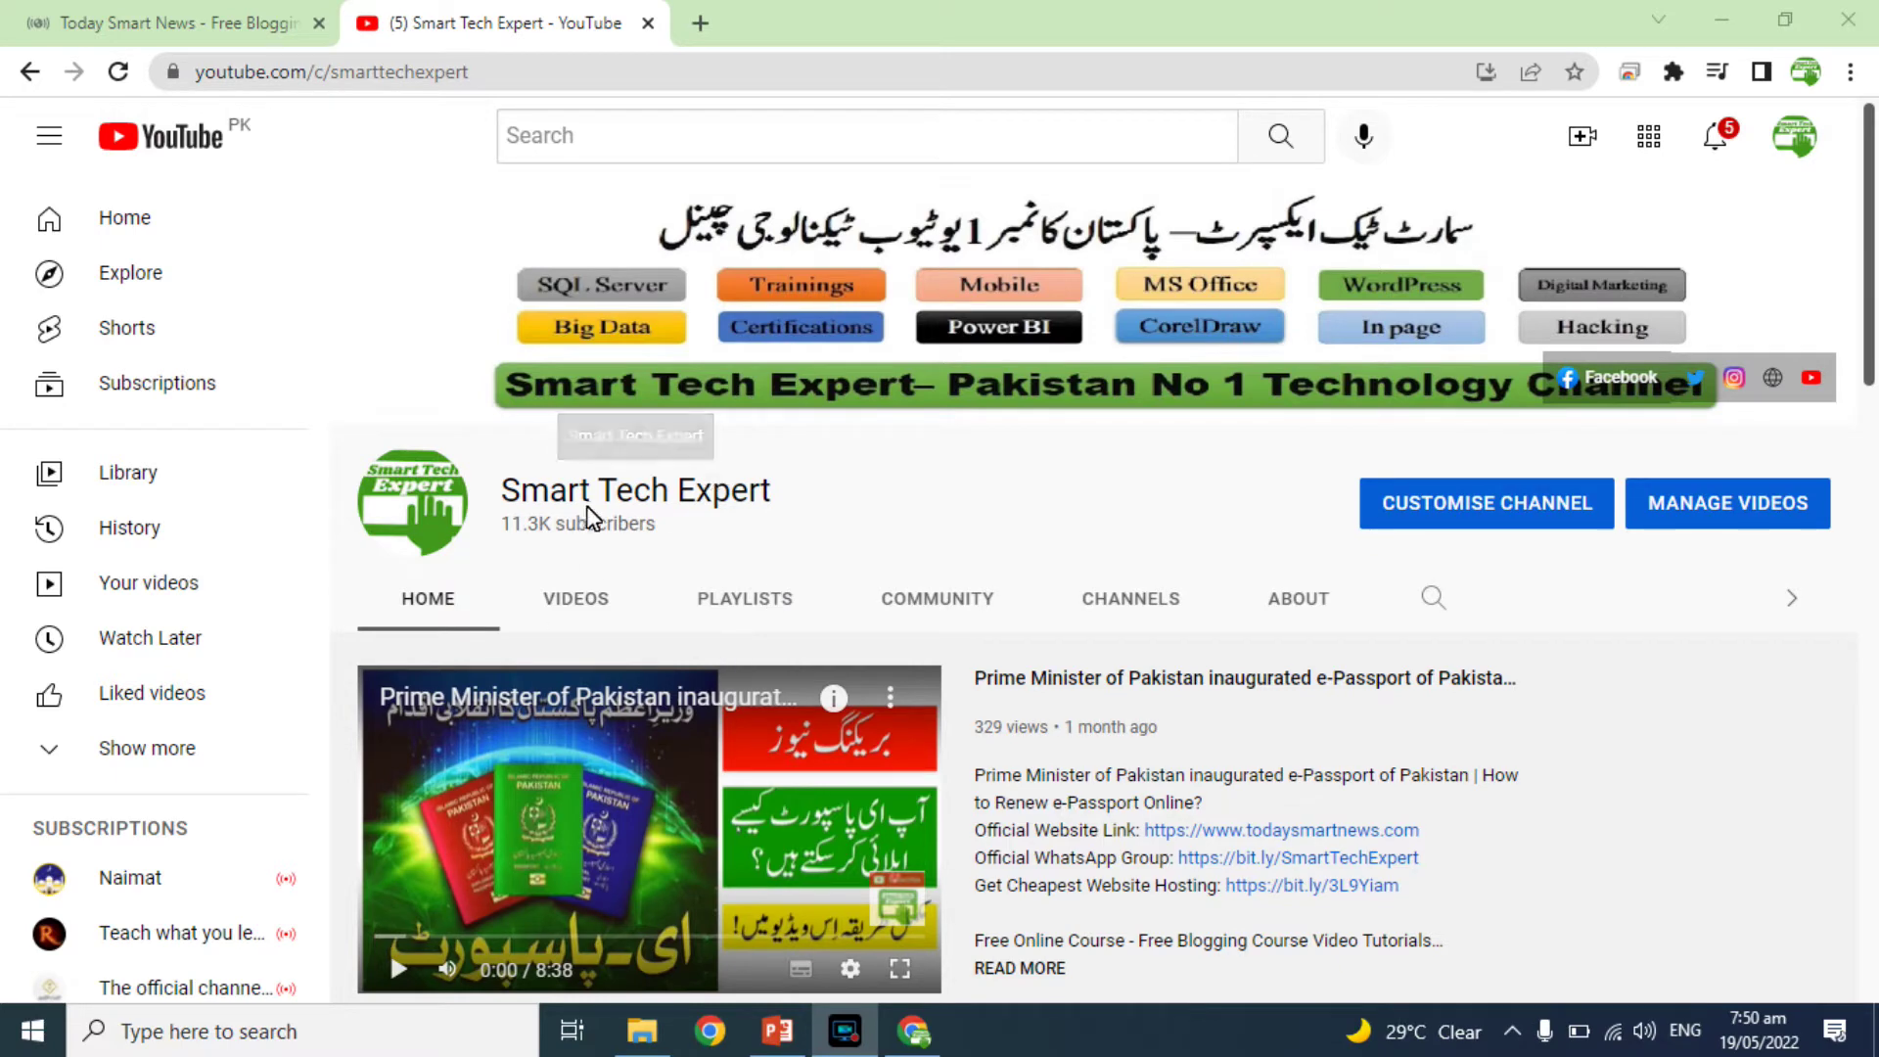
Open the channel's full "Today Smart News - Free Blogging" playlist and look through its videos to the end.
left_click(741, 600)
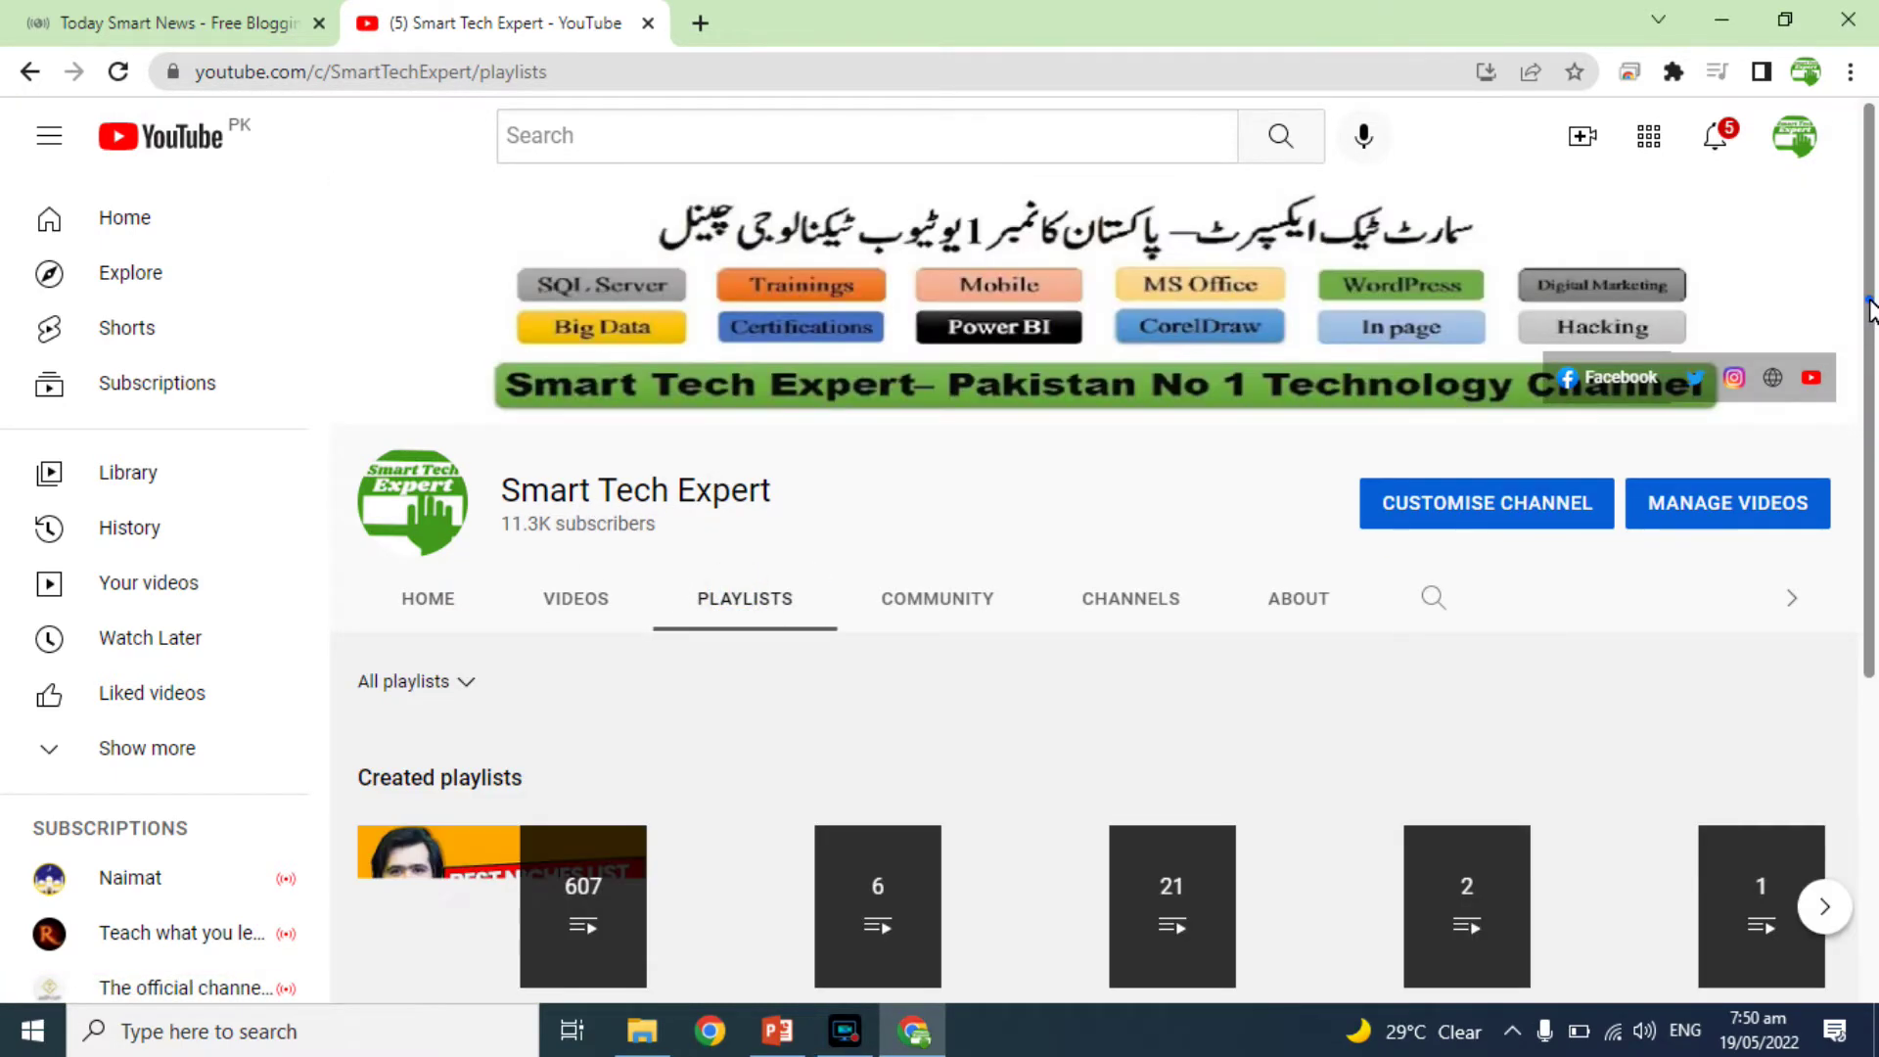
left_click_drag(1868, 301, 1877, 502)
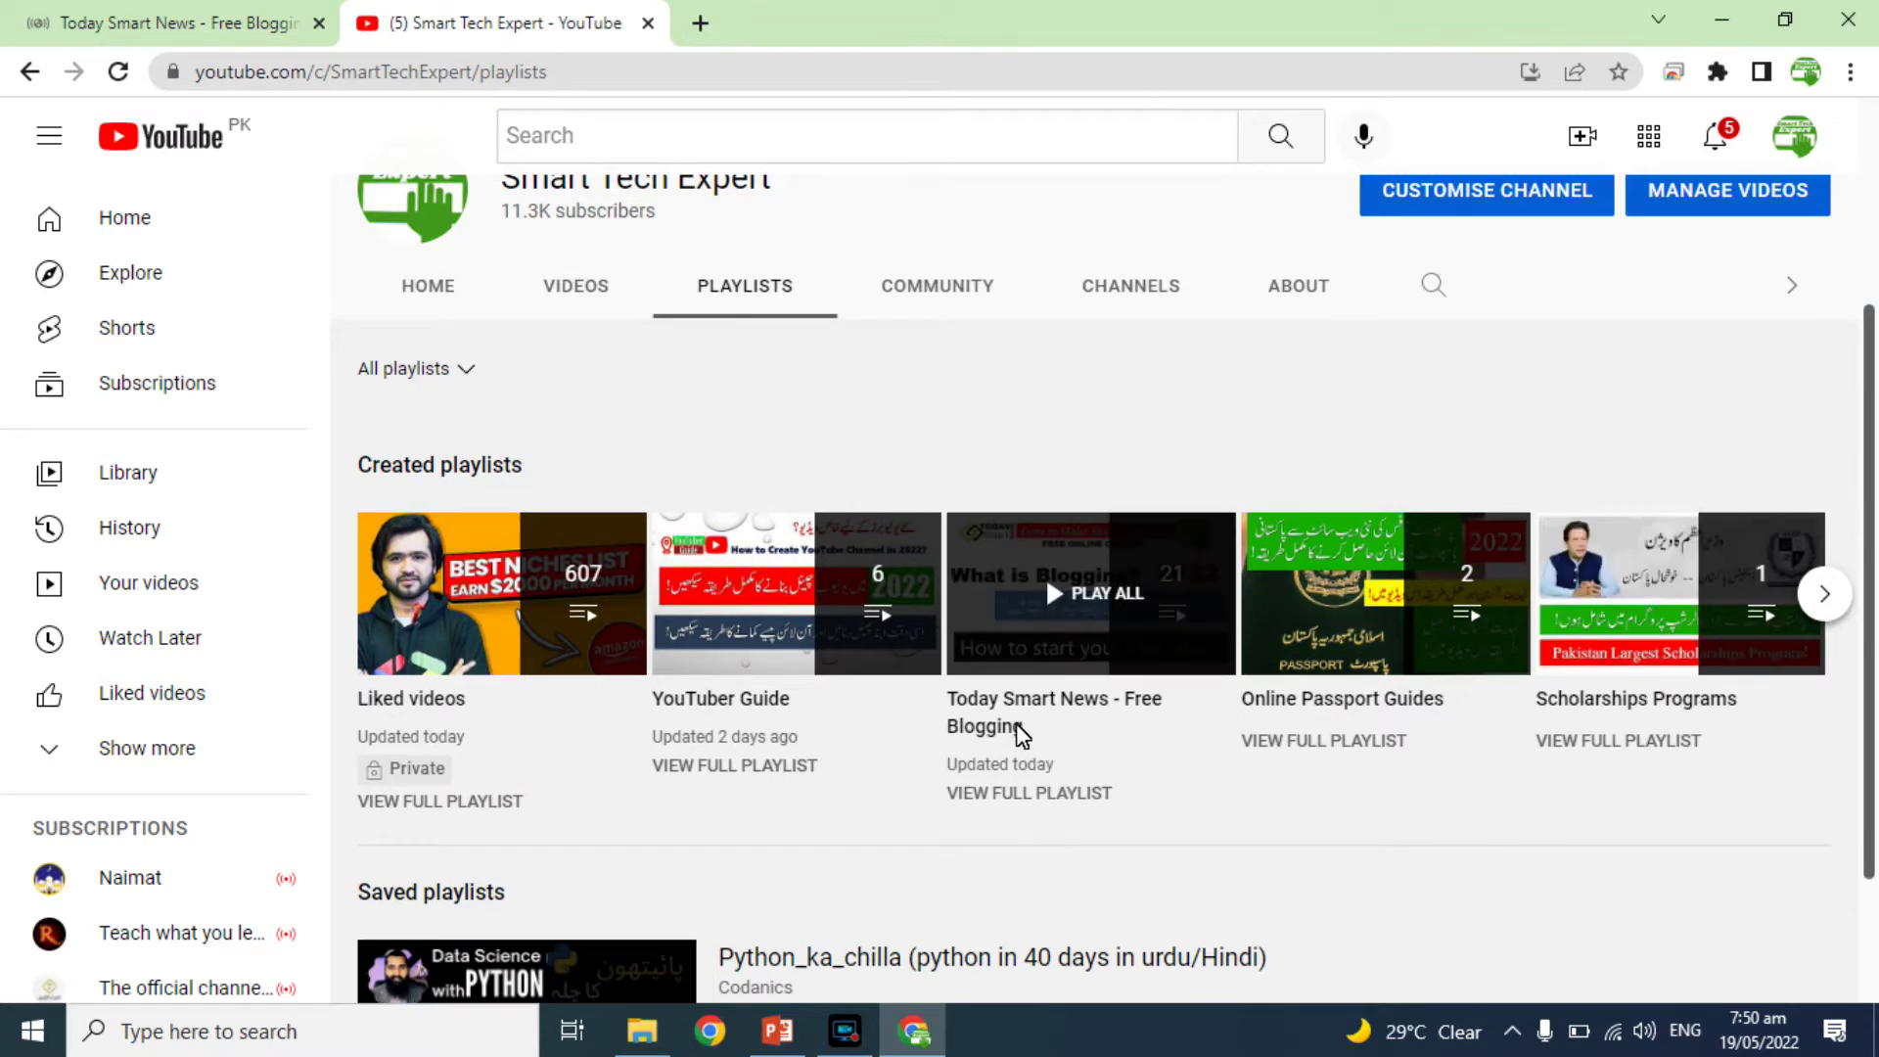
left_click(1055, 797)
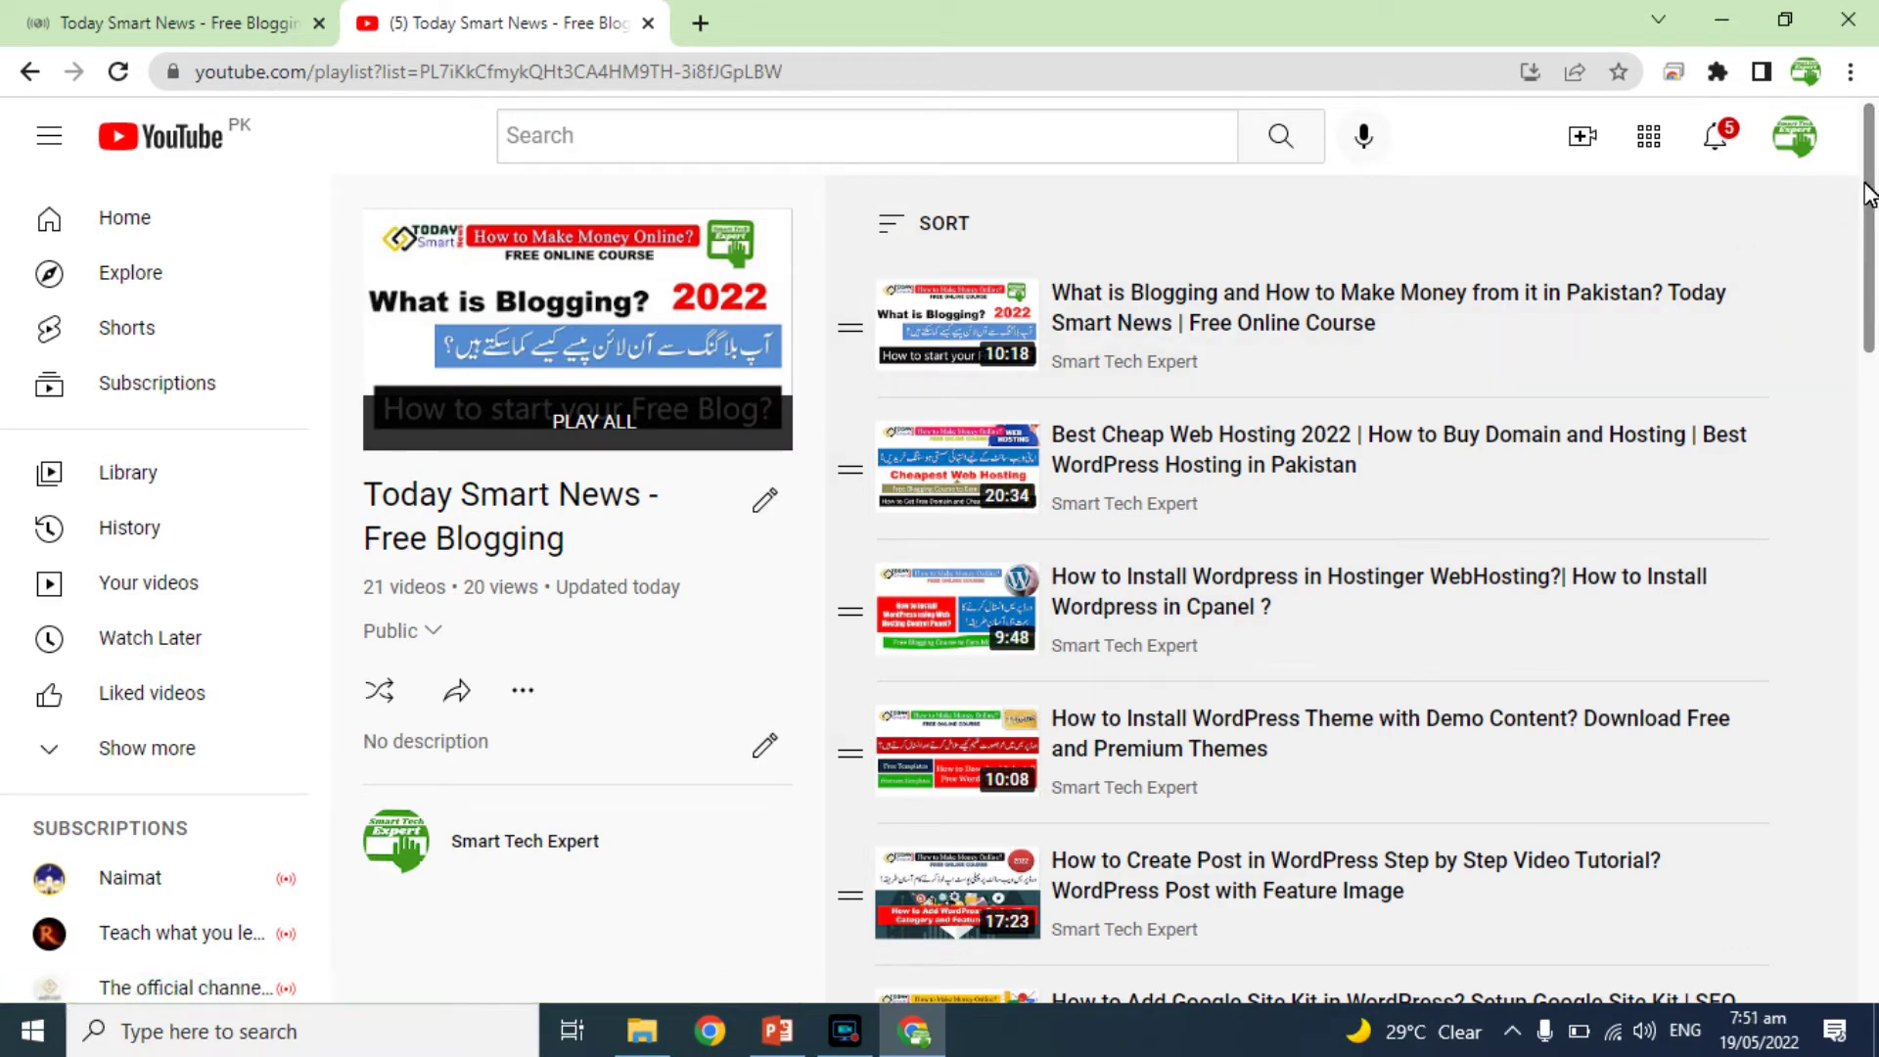
left_click_drag(1868, 190, 1874, 845)
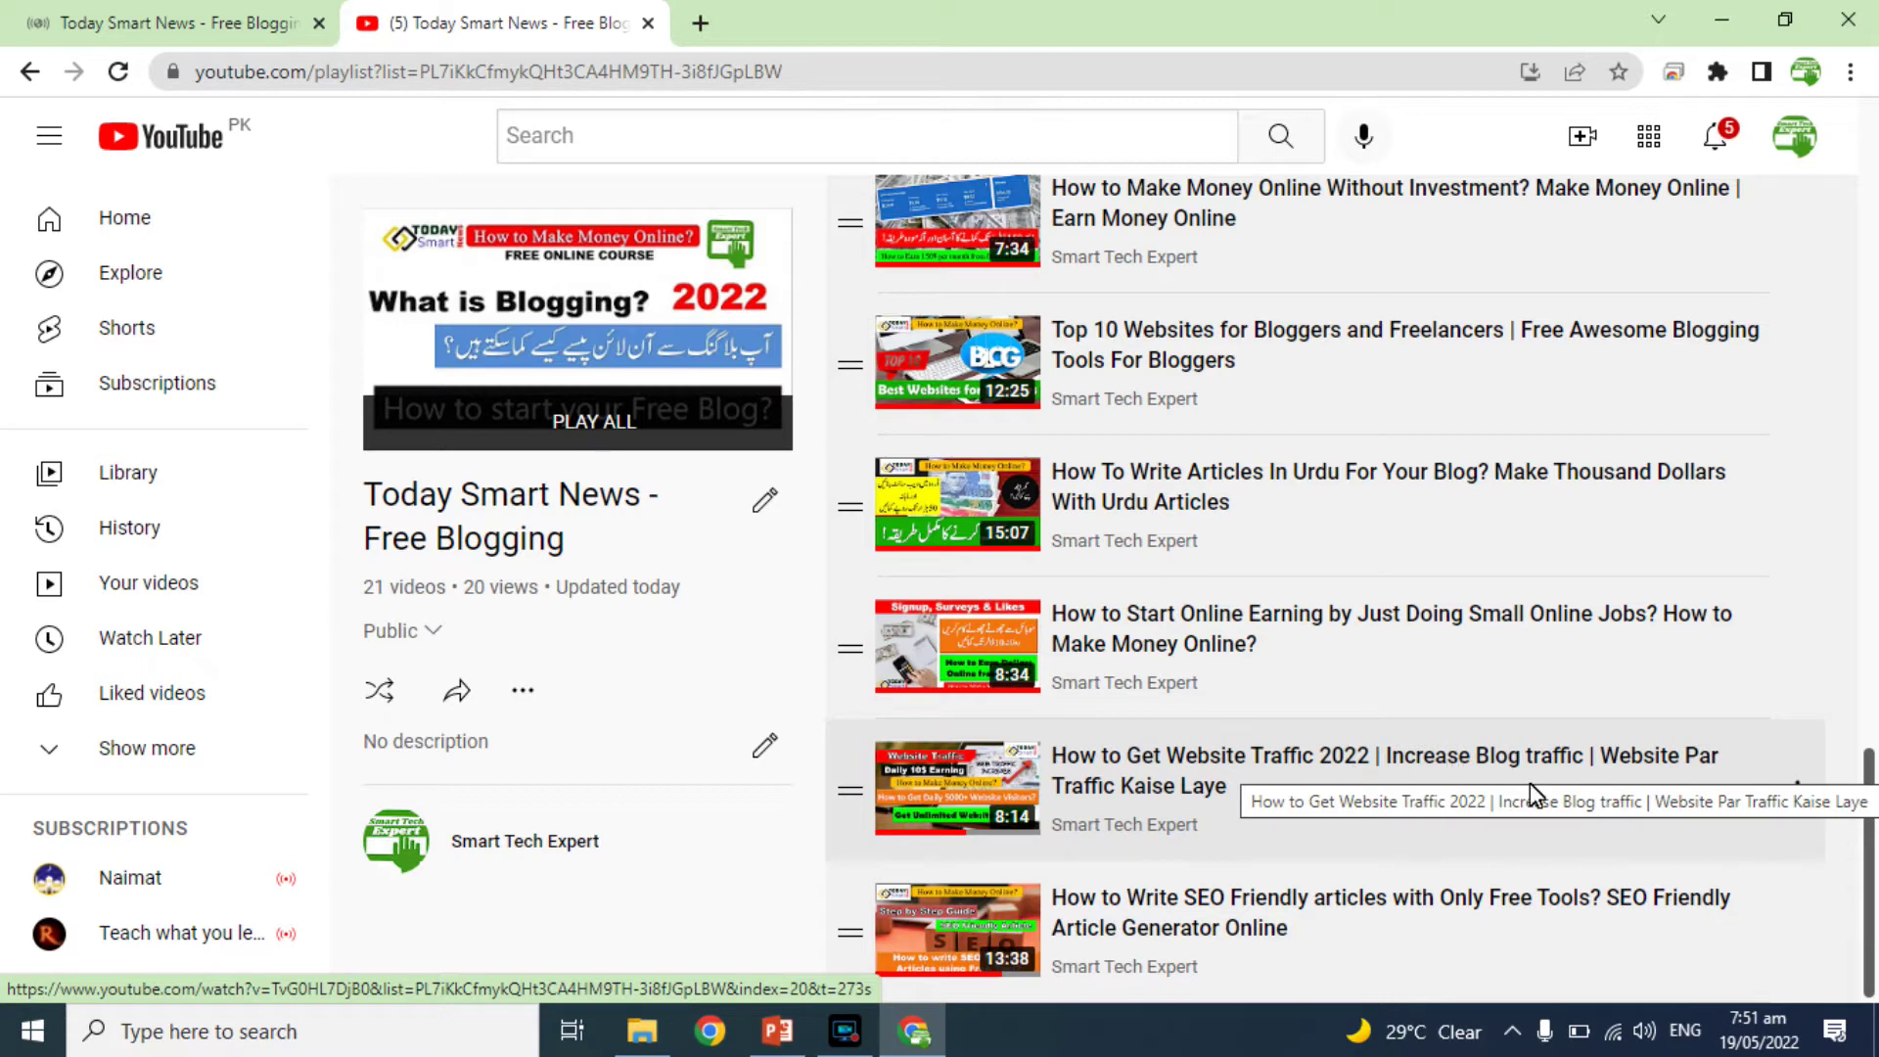
left_click_drag(1867, 804, 1771, 797)
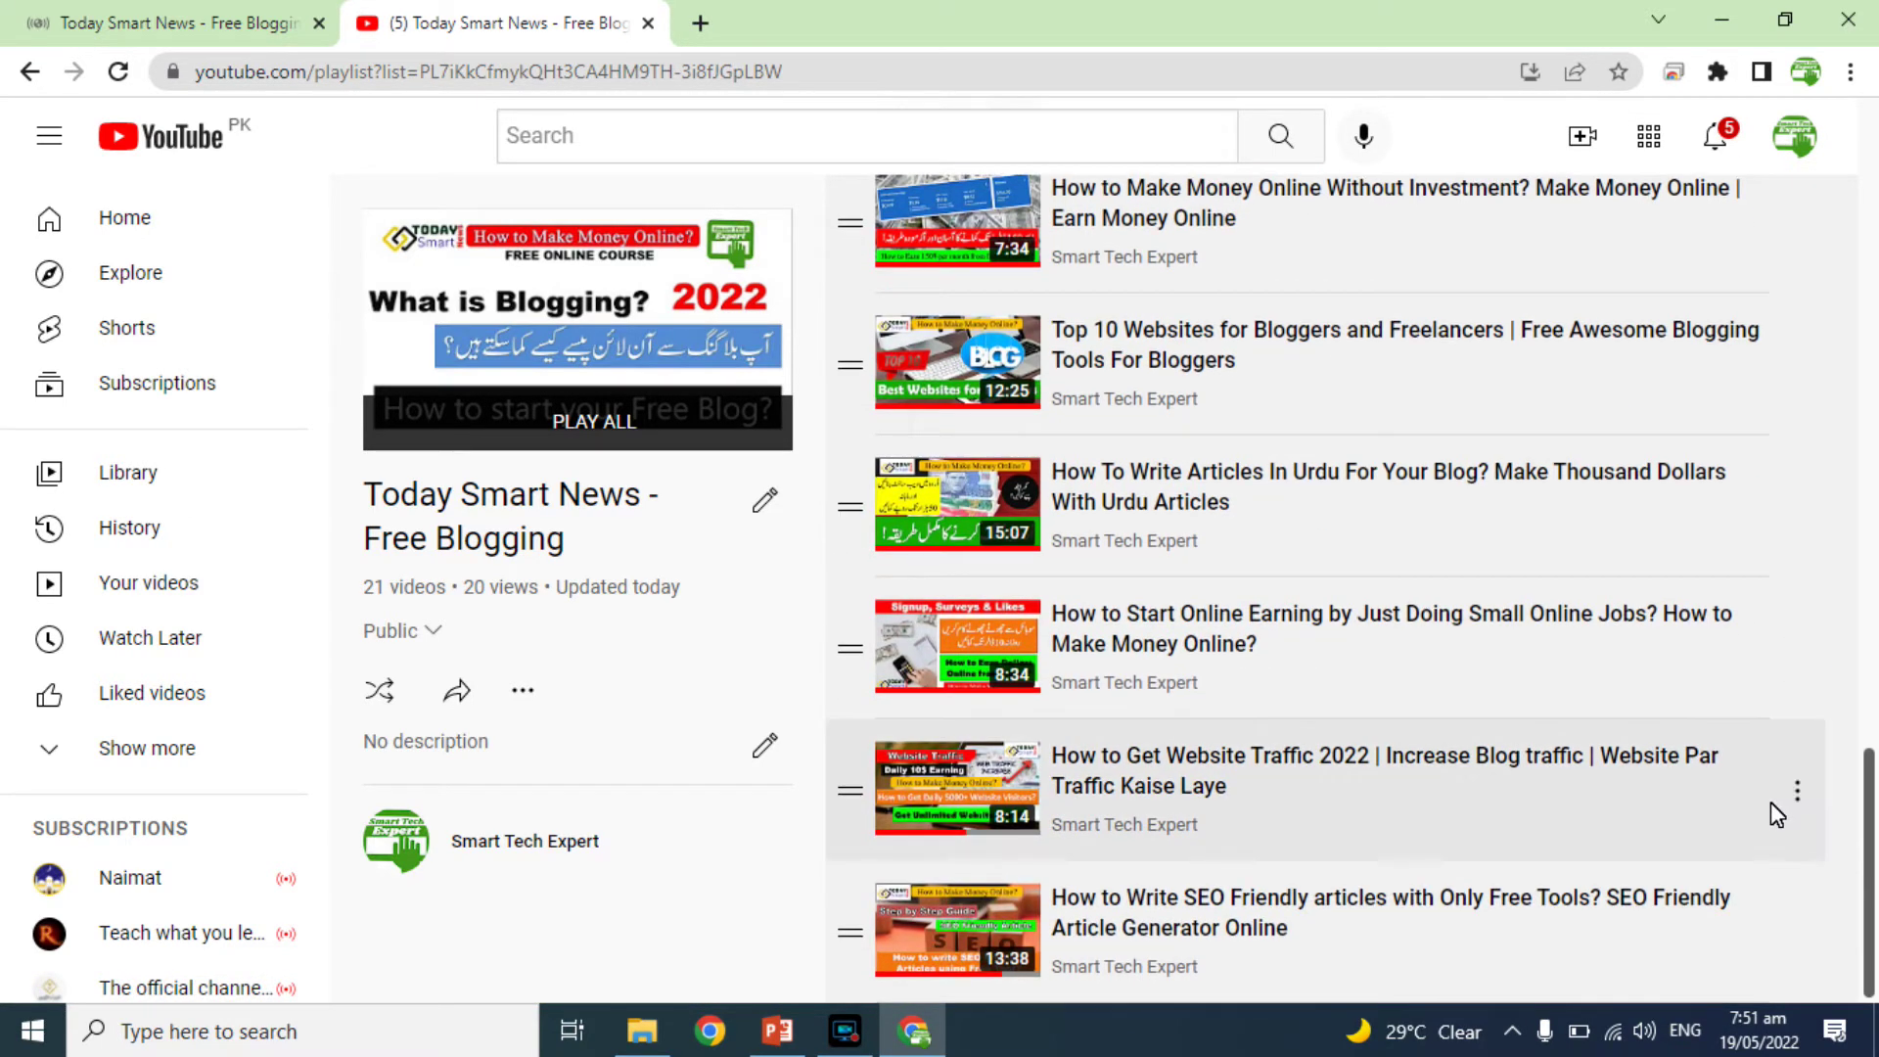
Switch to the Today Smart News website and look through its homepage down to the footer.
left_click(166, 22)
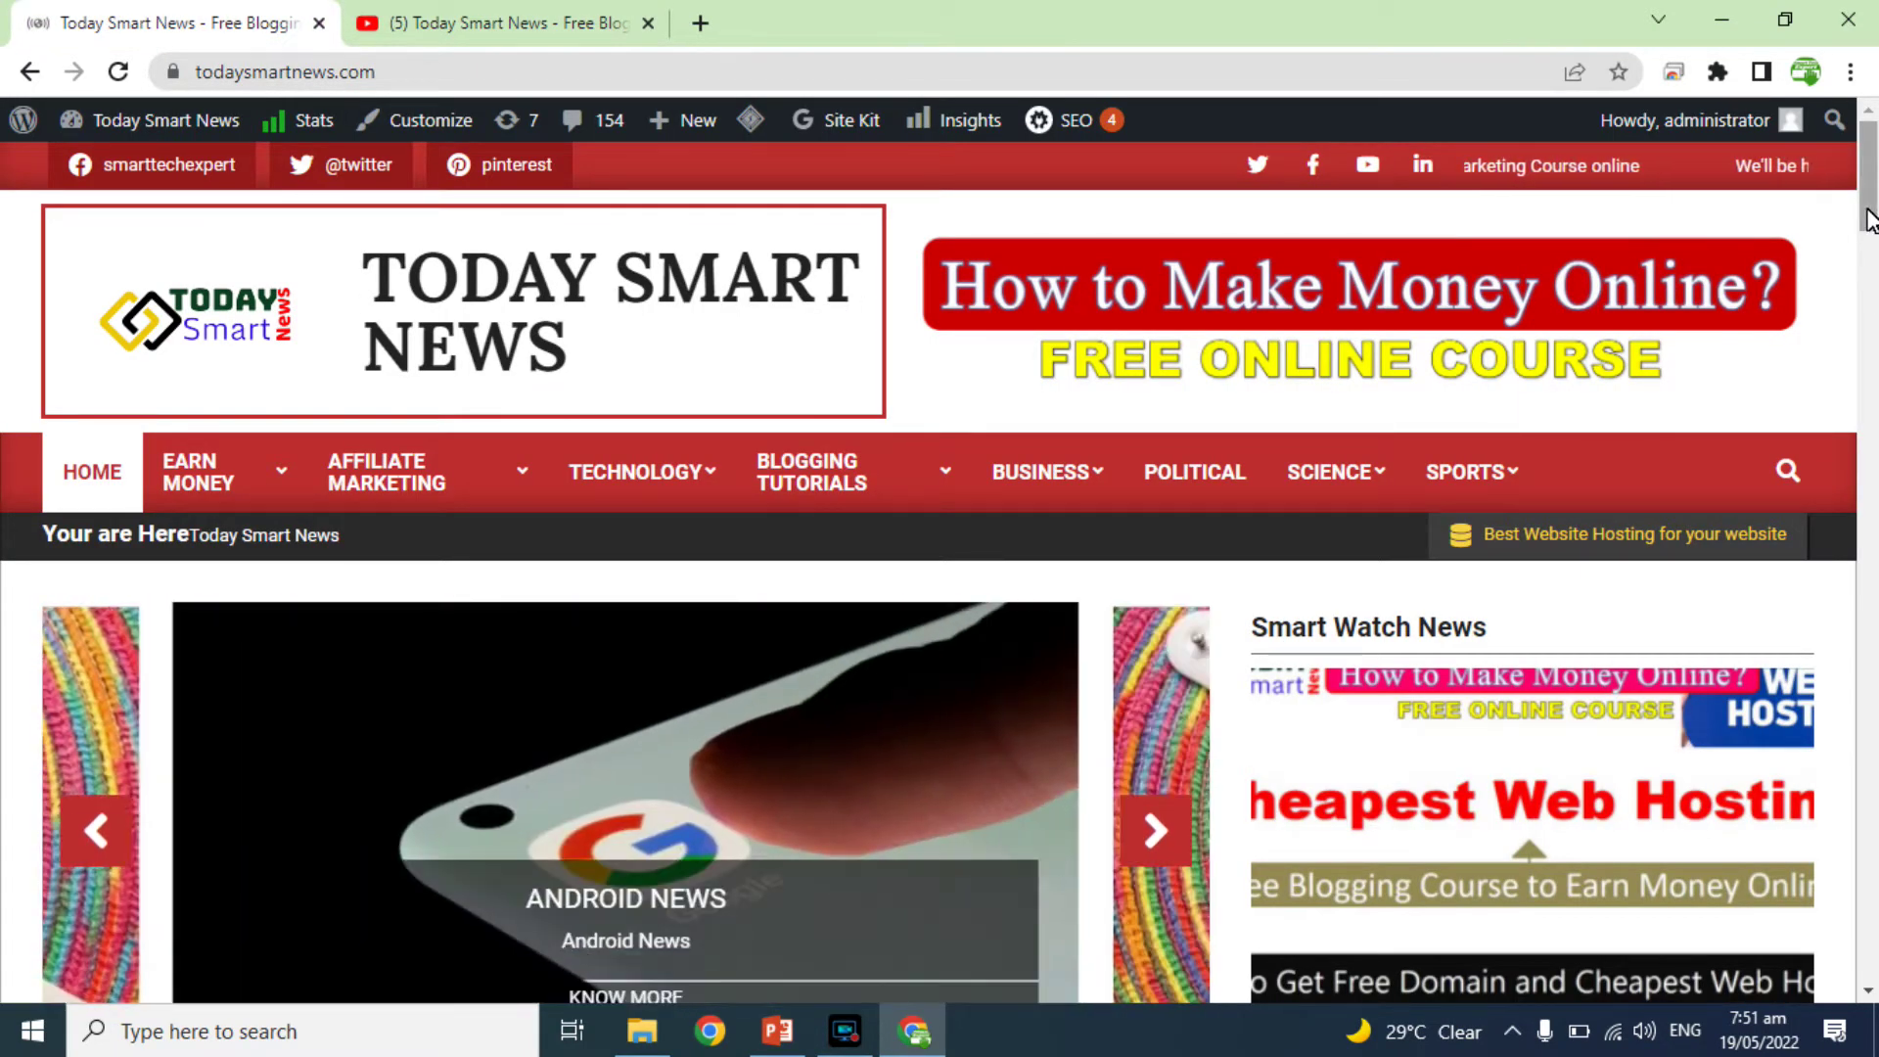
left_click(392, 22)
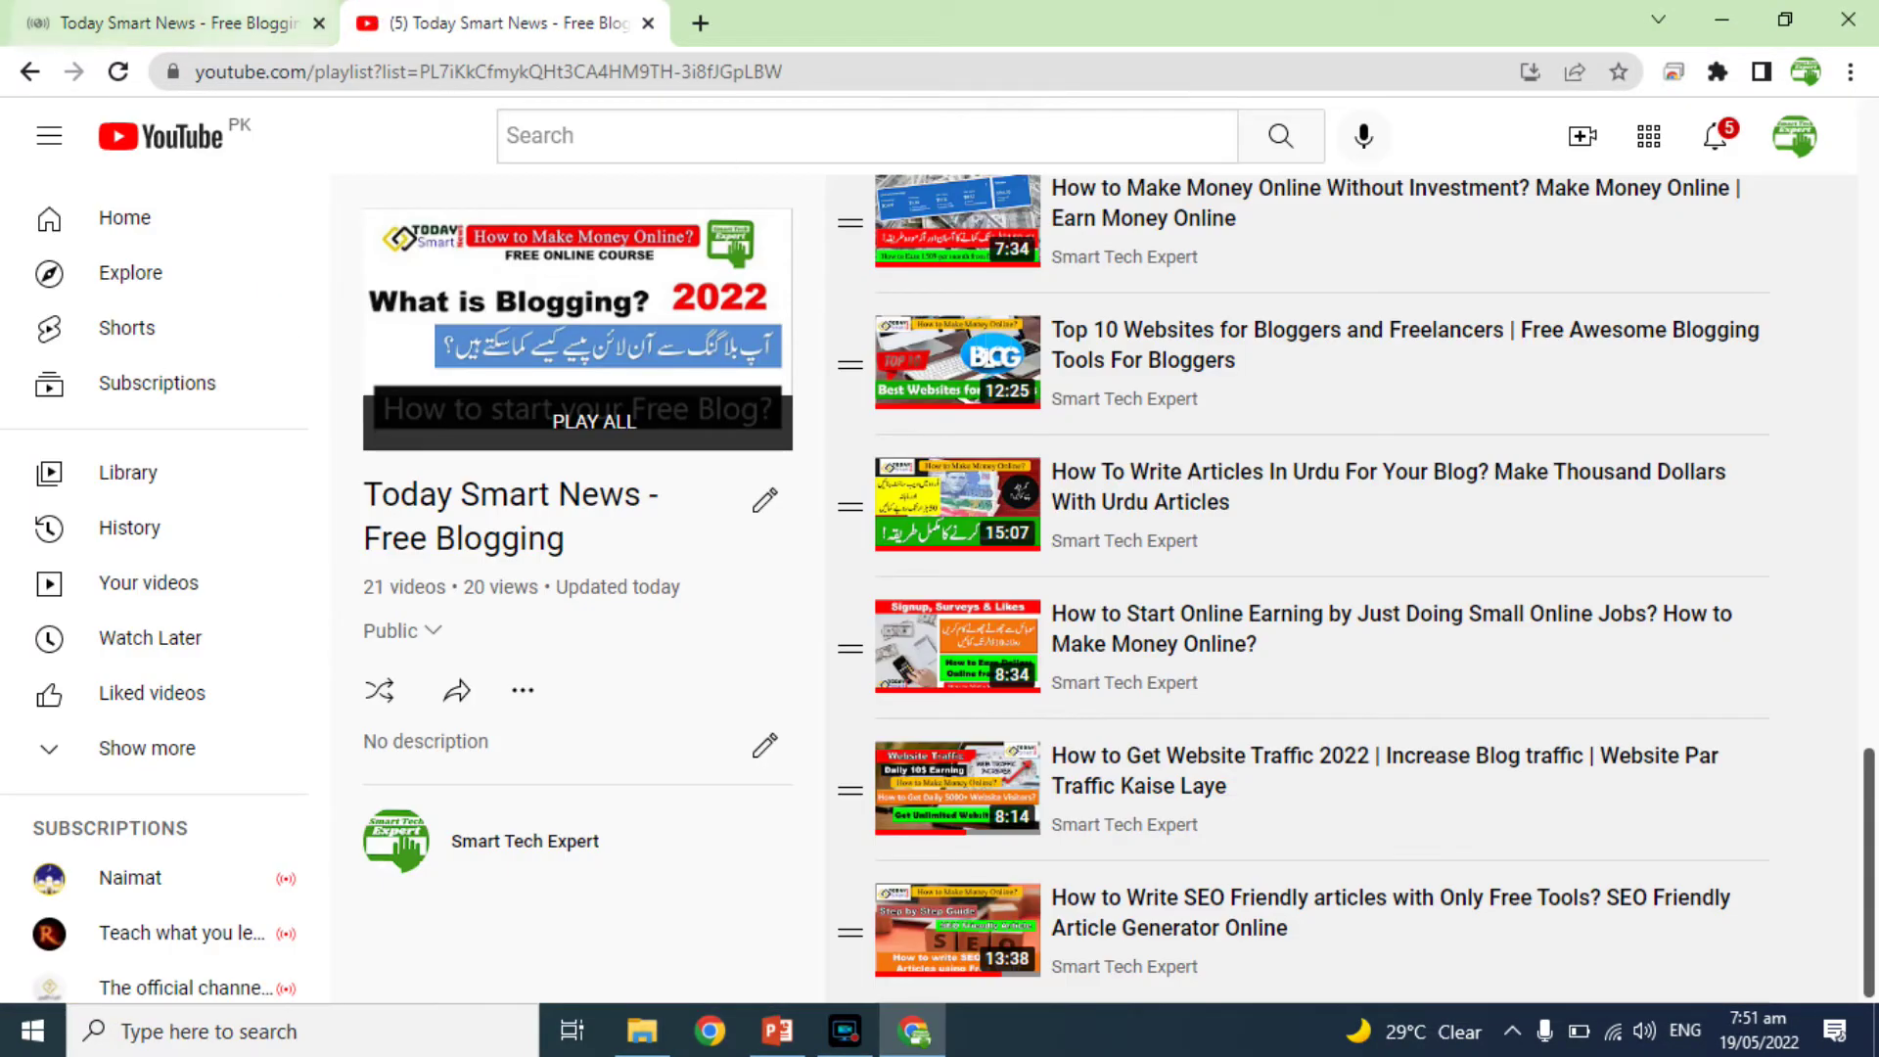
left_click(245, 21)
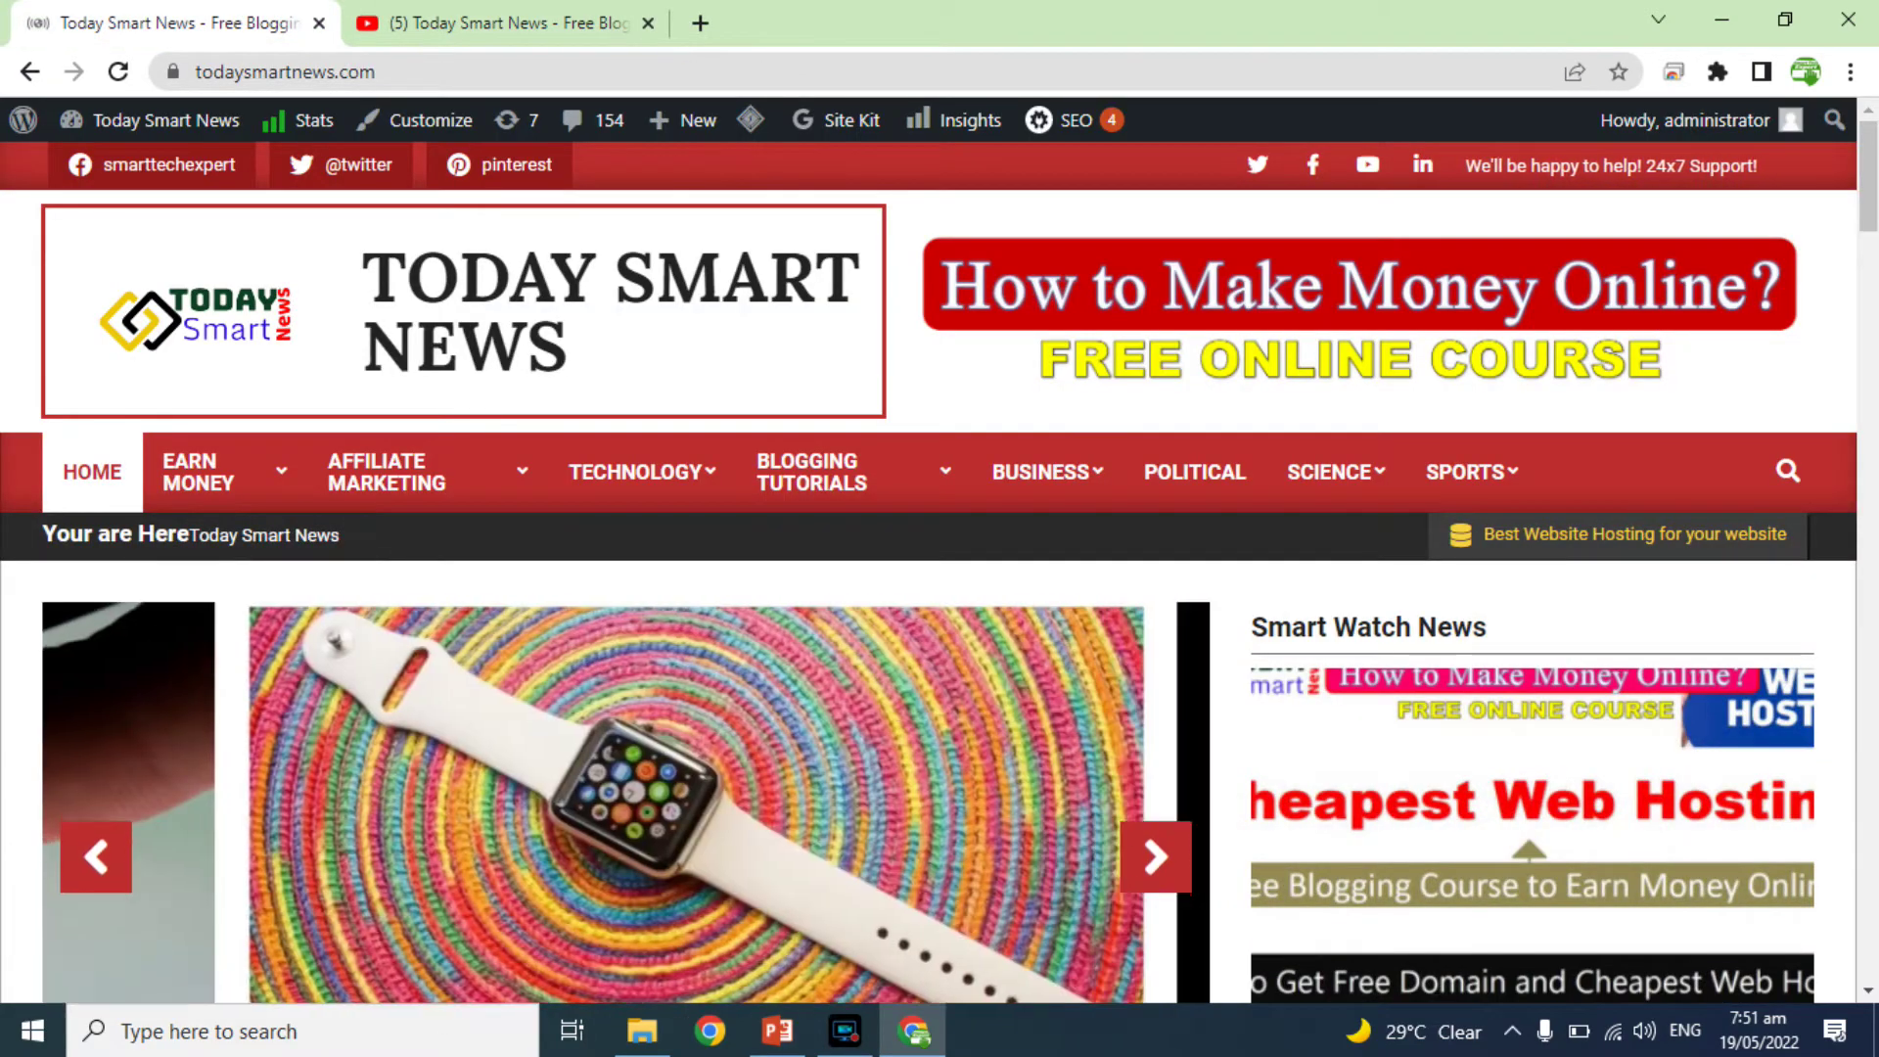
scroll(1875, 334, "down", 8)
scroll(1876, 335, "down", 9)
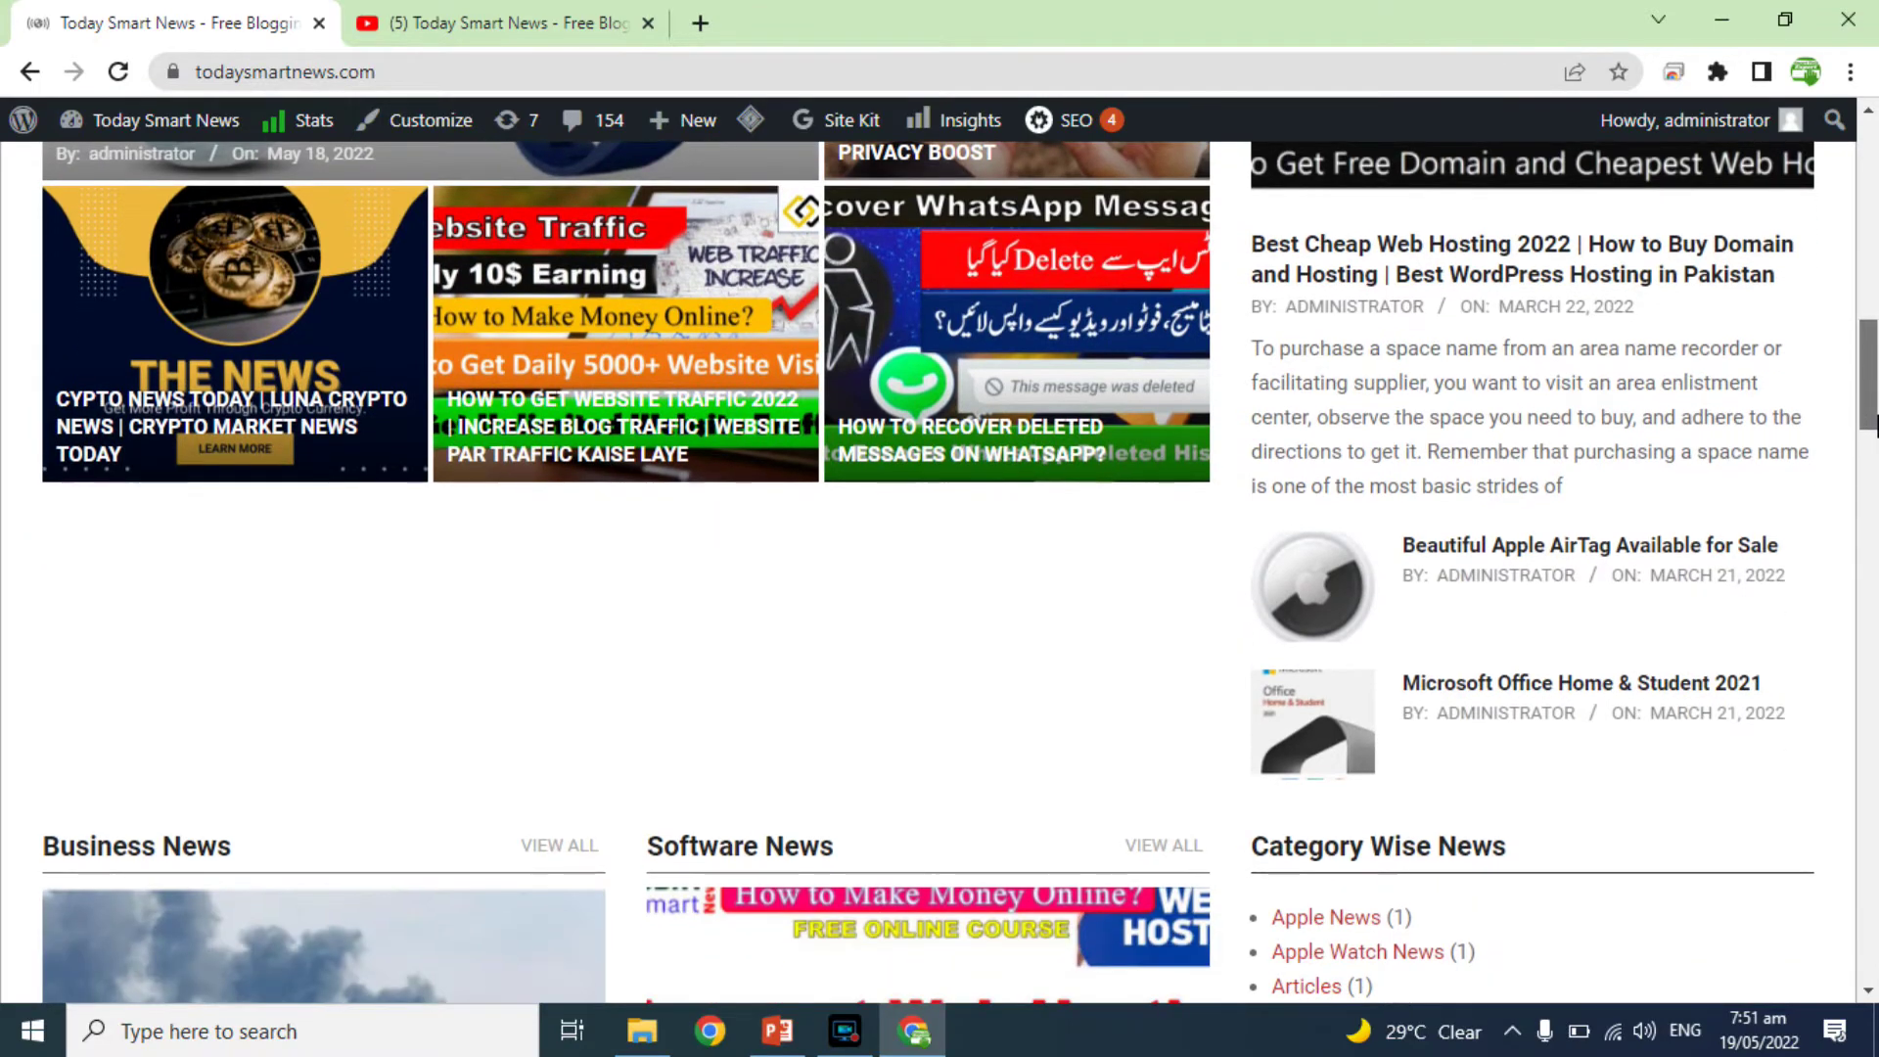
left_click_drag(1875, 423, 1876, 475)
scroll(1734, 641, "down", 12)
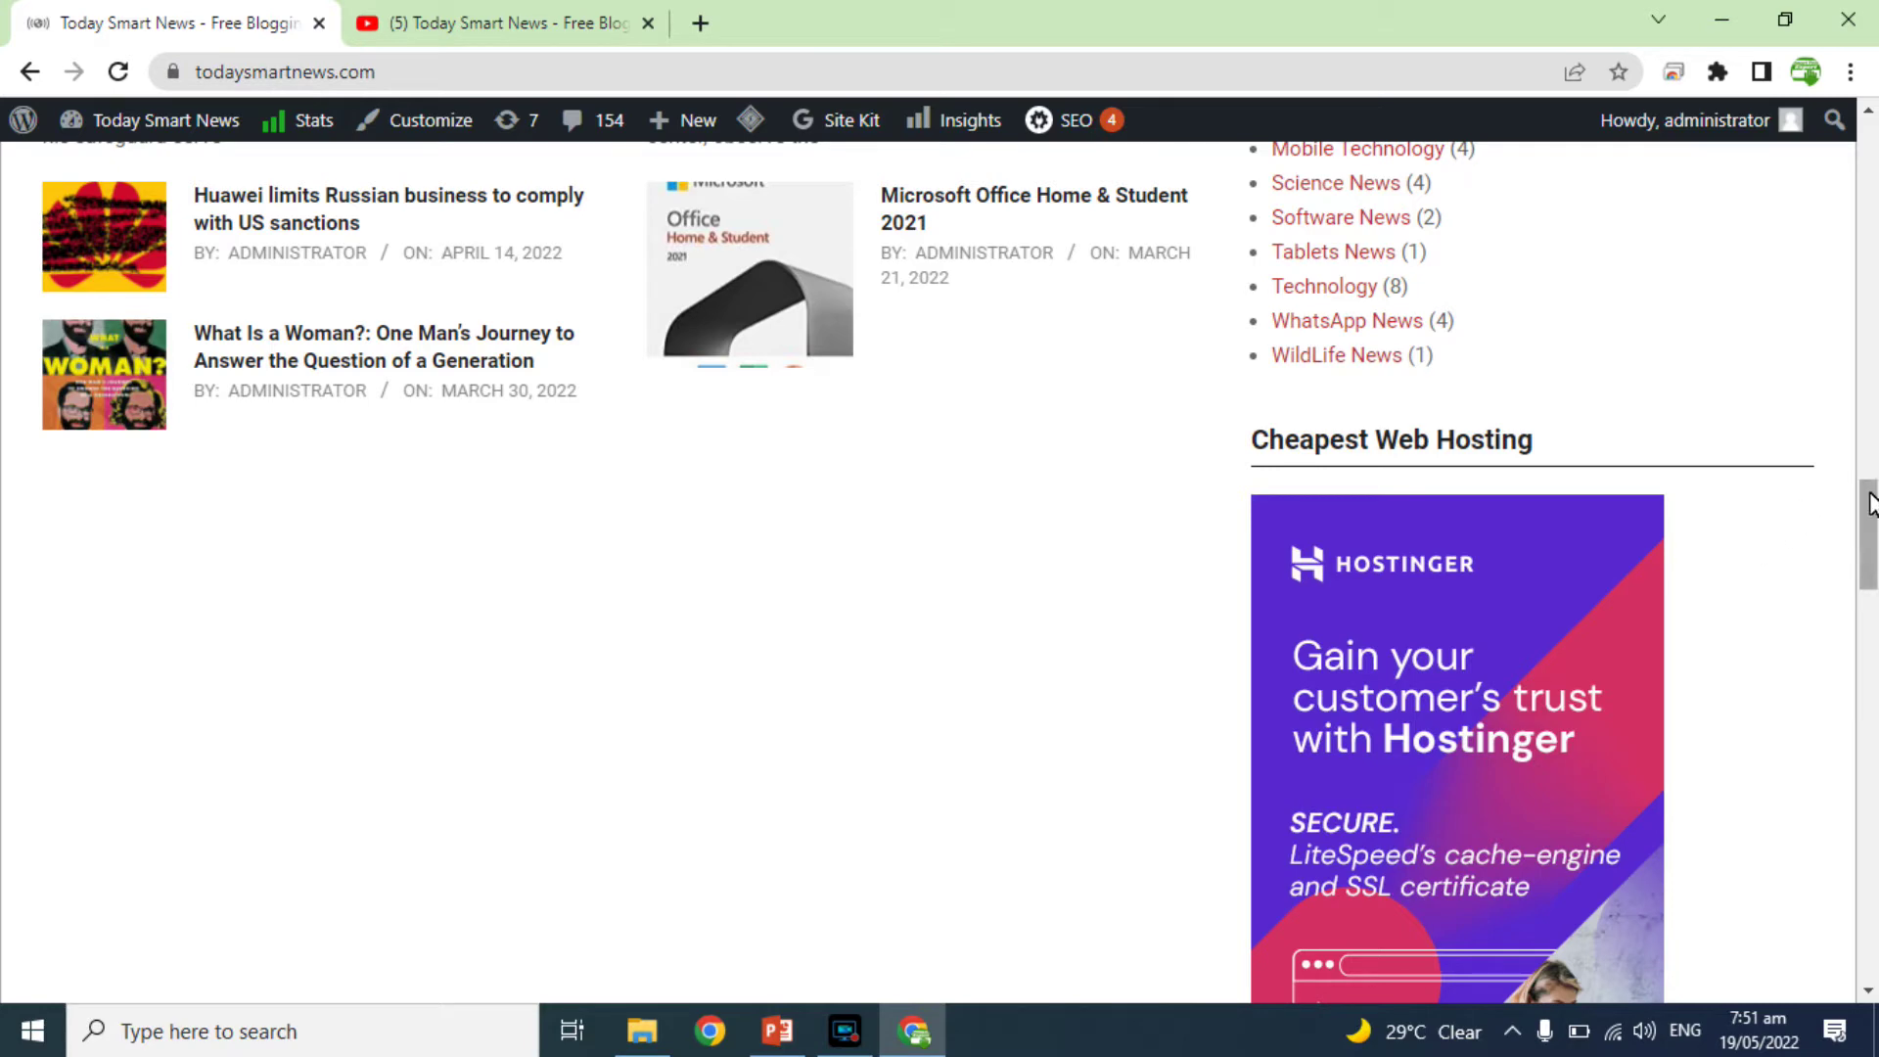
left_click_drag(1866, 500, 1870, 899)
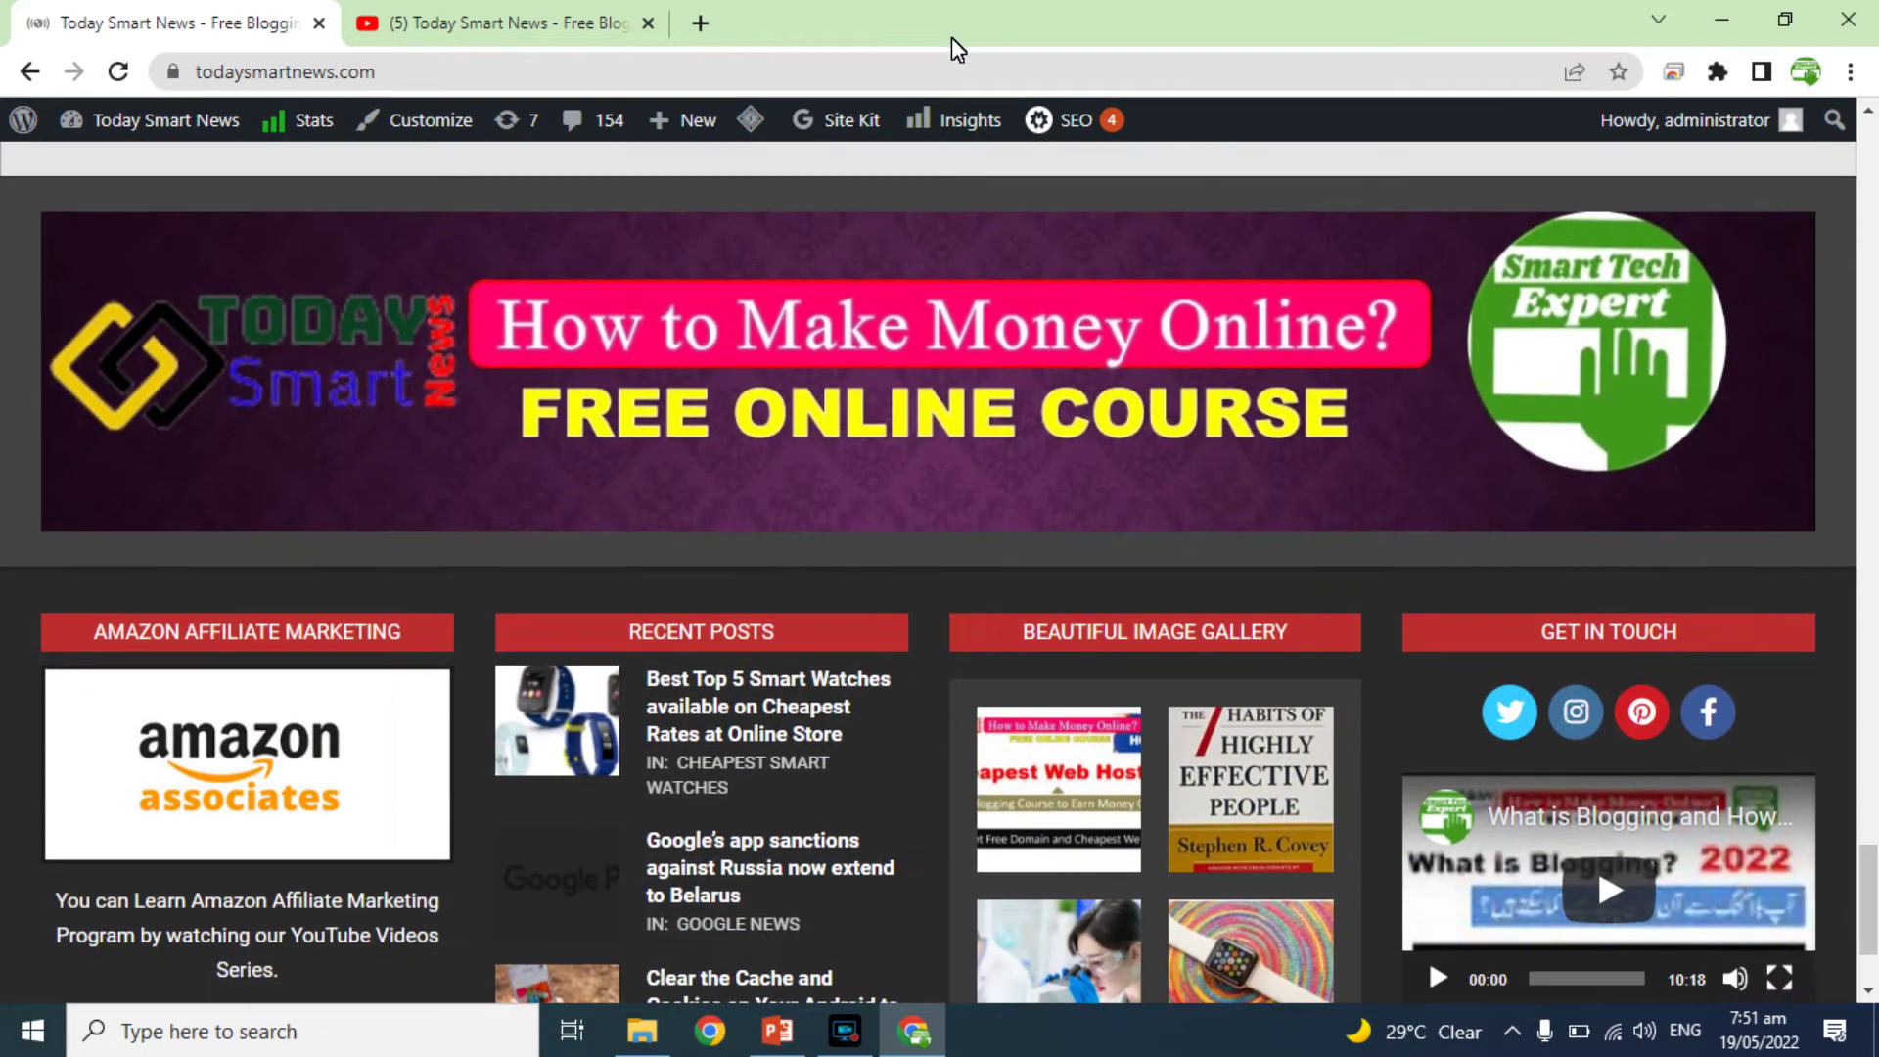
Open Google in a new tab, search for "chrome extensions" and open the Chrome Web Store result.
left_click(700, 24)
type("goo")
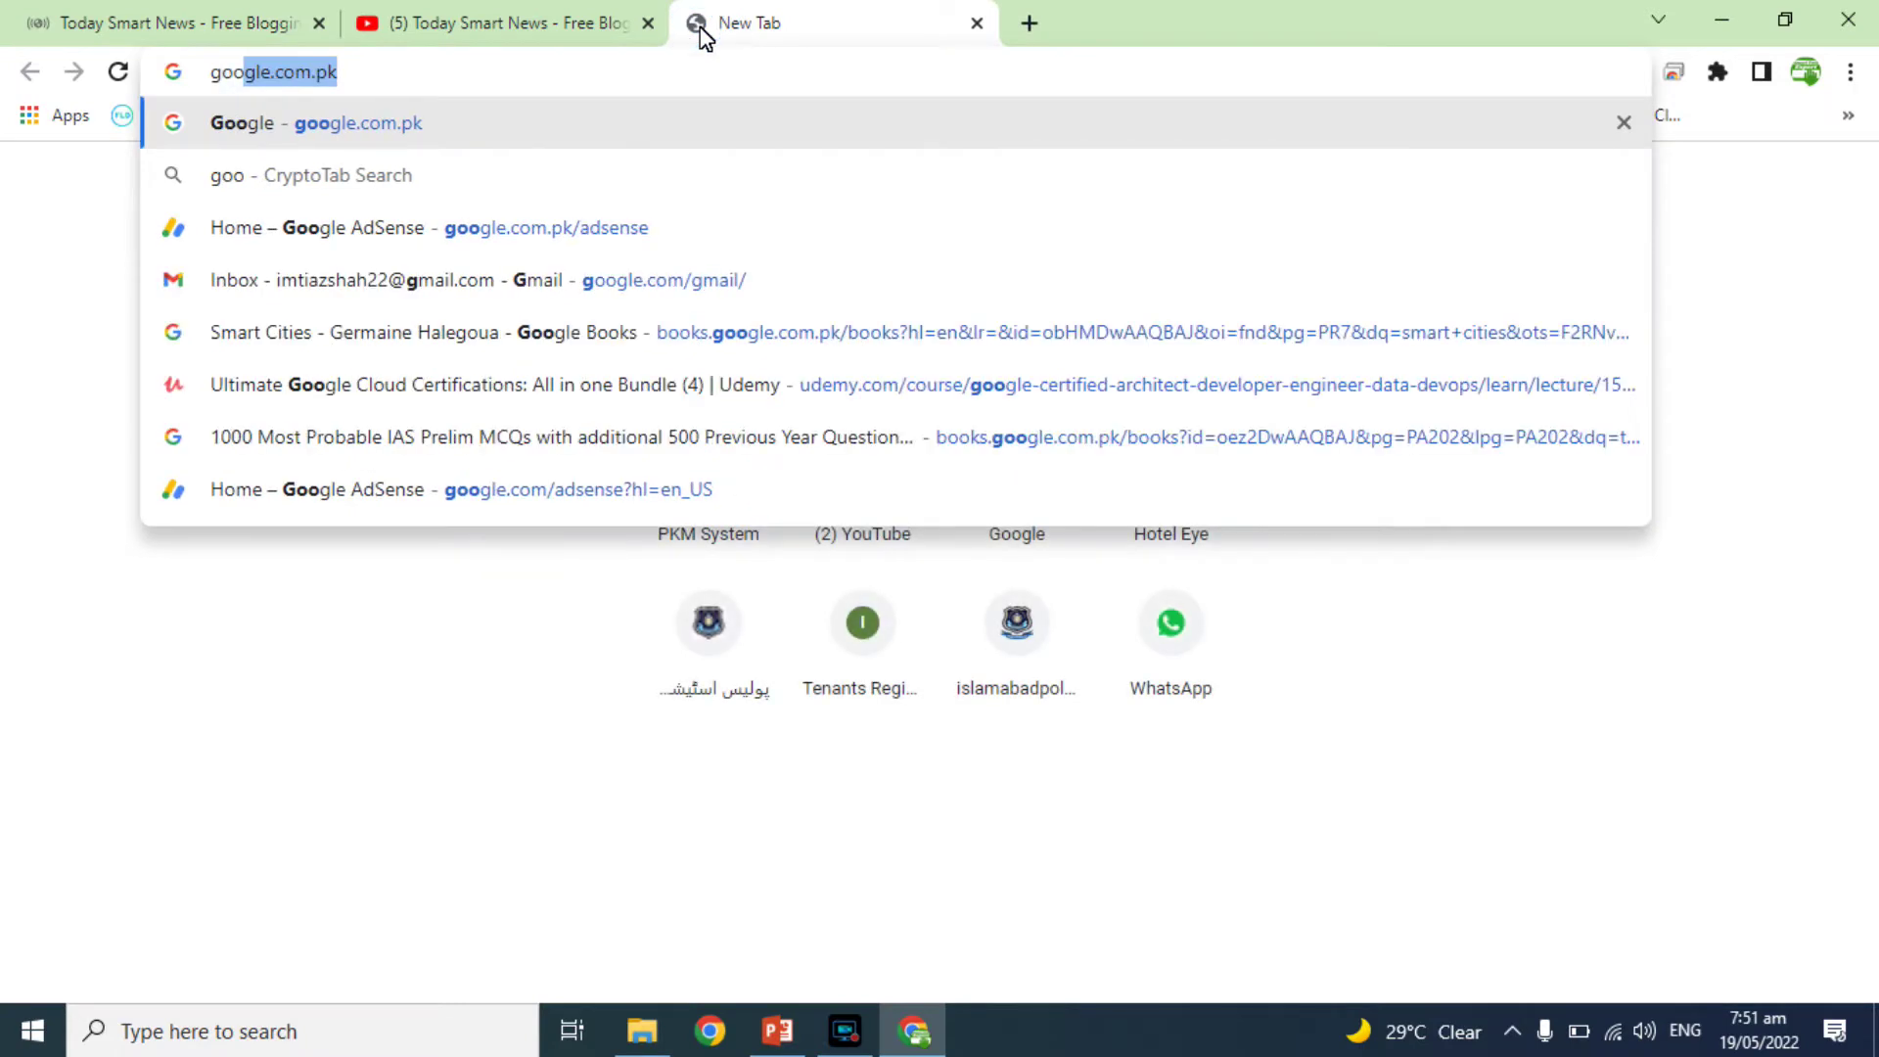
key("Return")
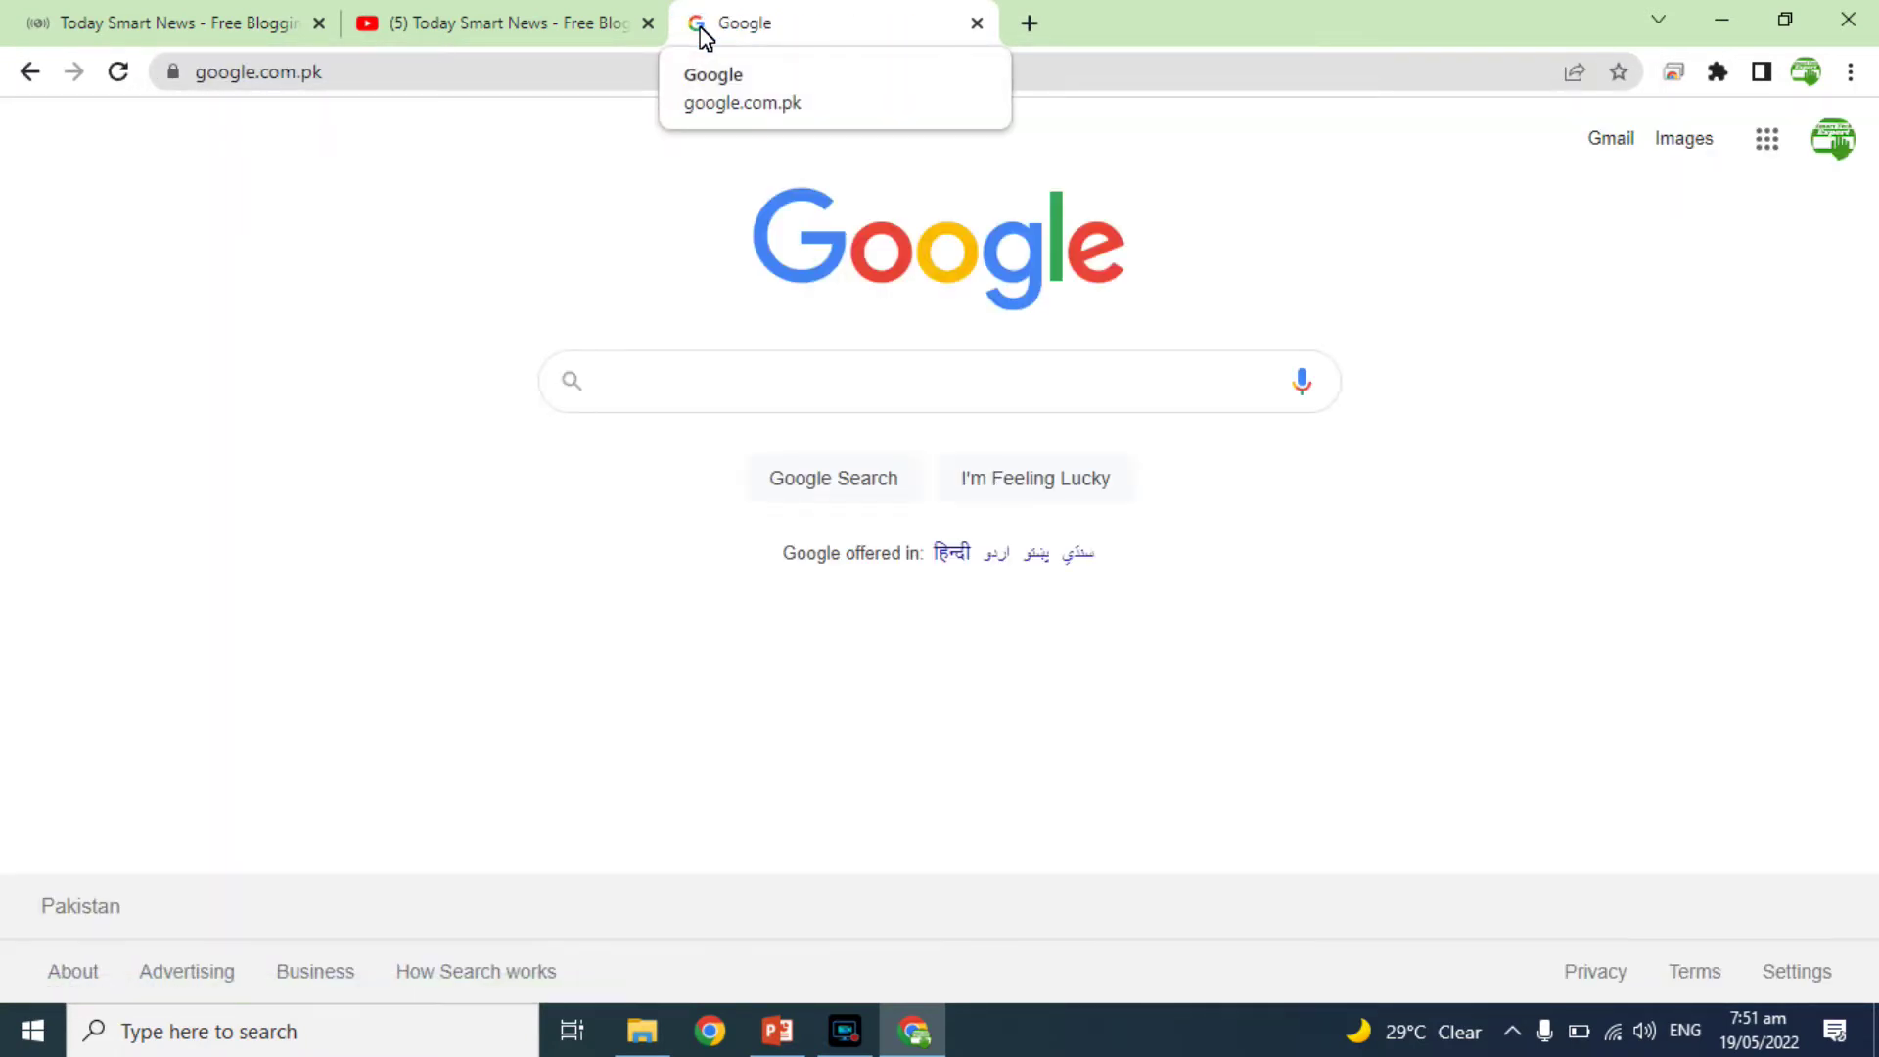
type("chrome ex")
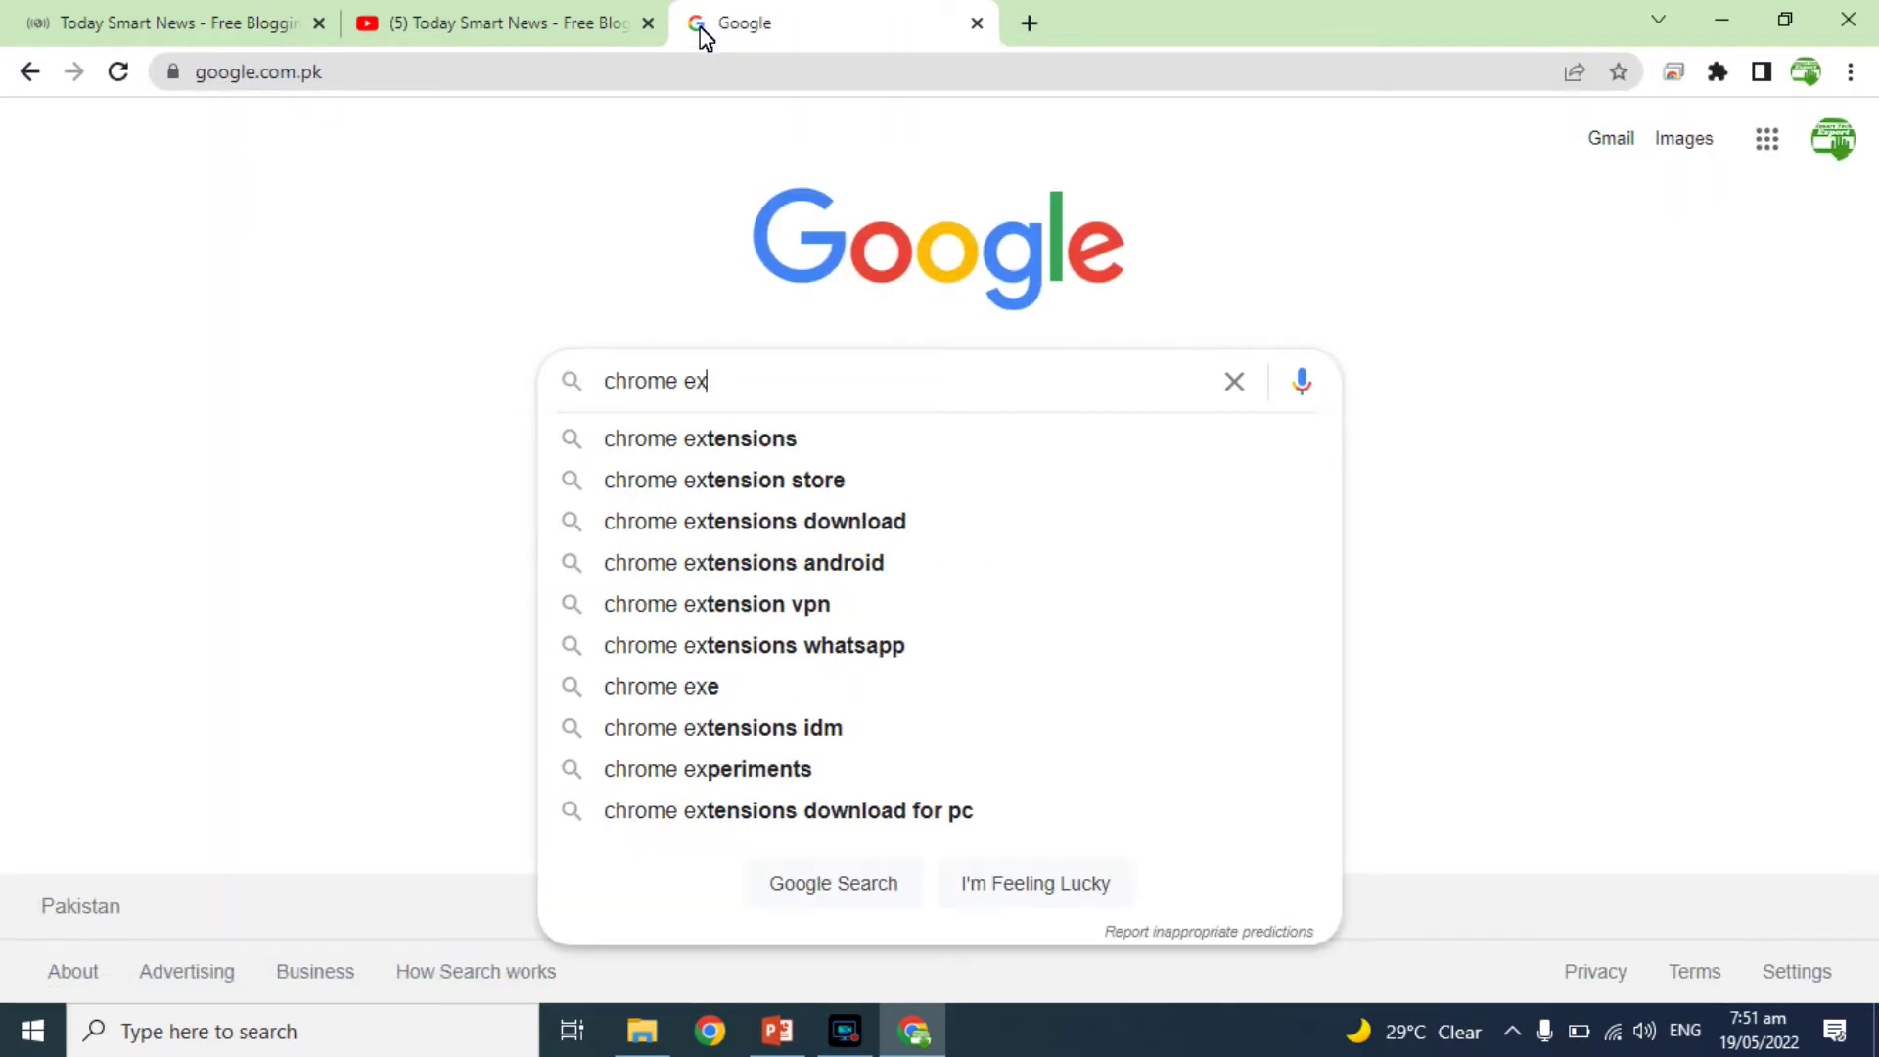
key("Down")
key("Return")
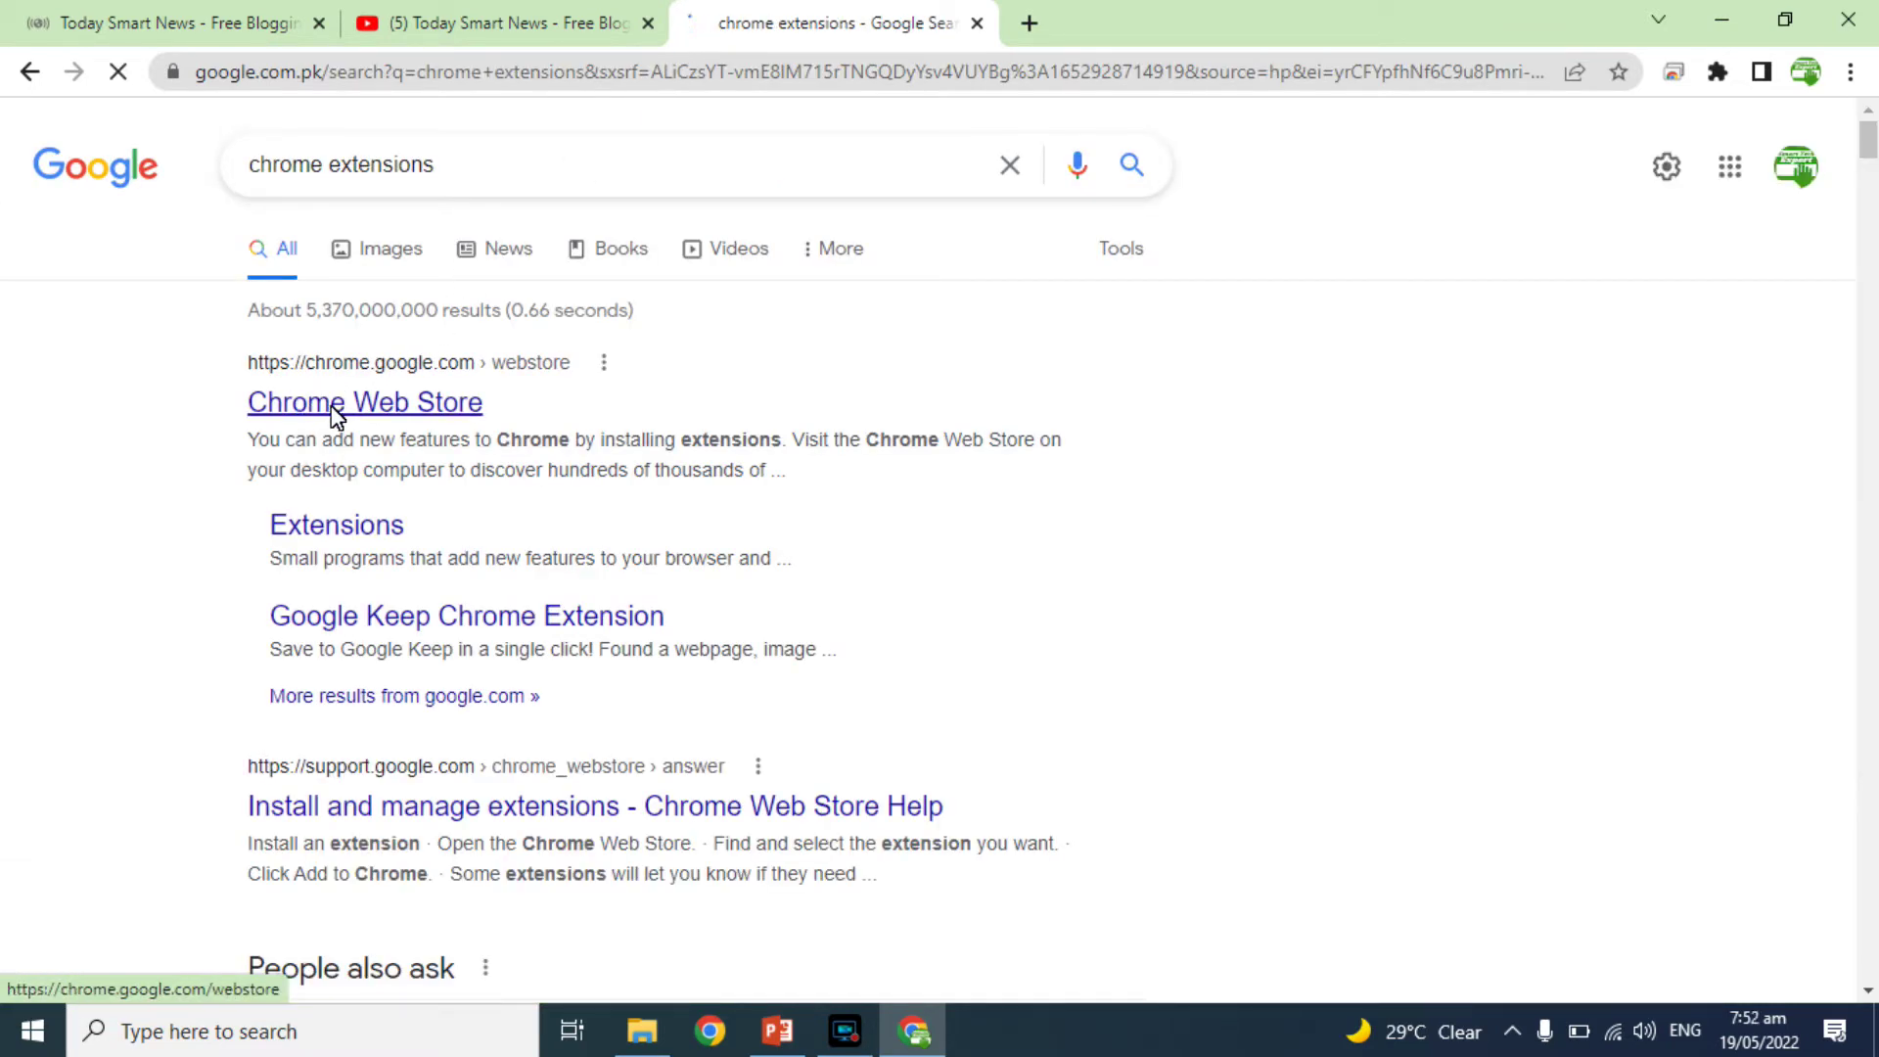
left_click(333, 409)
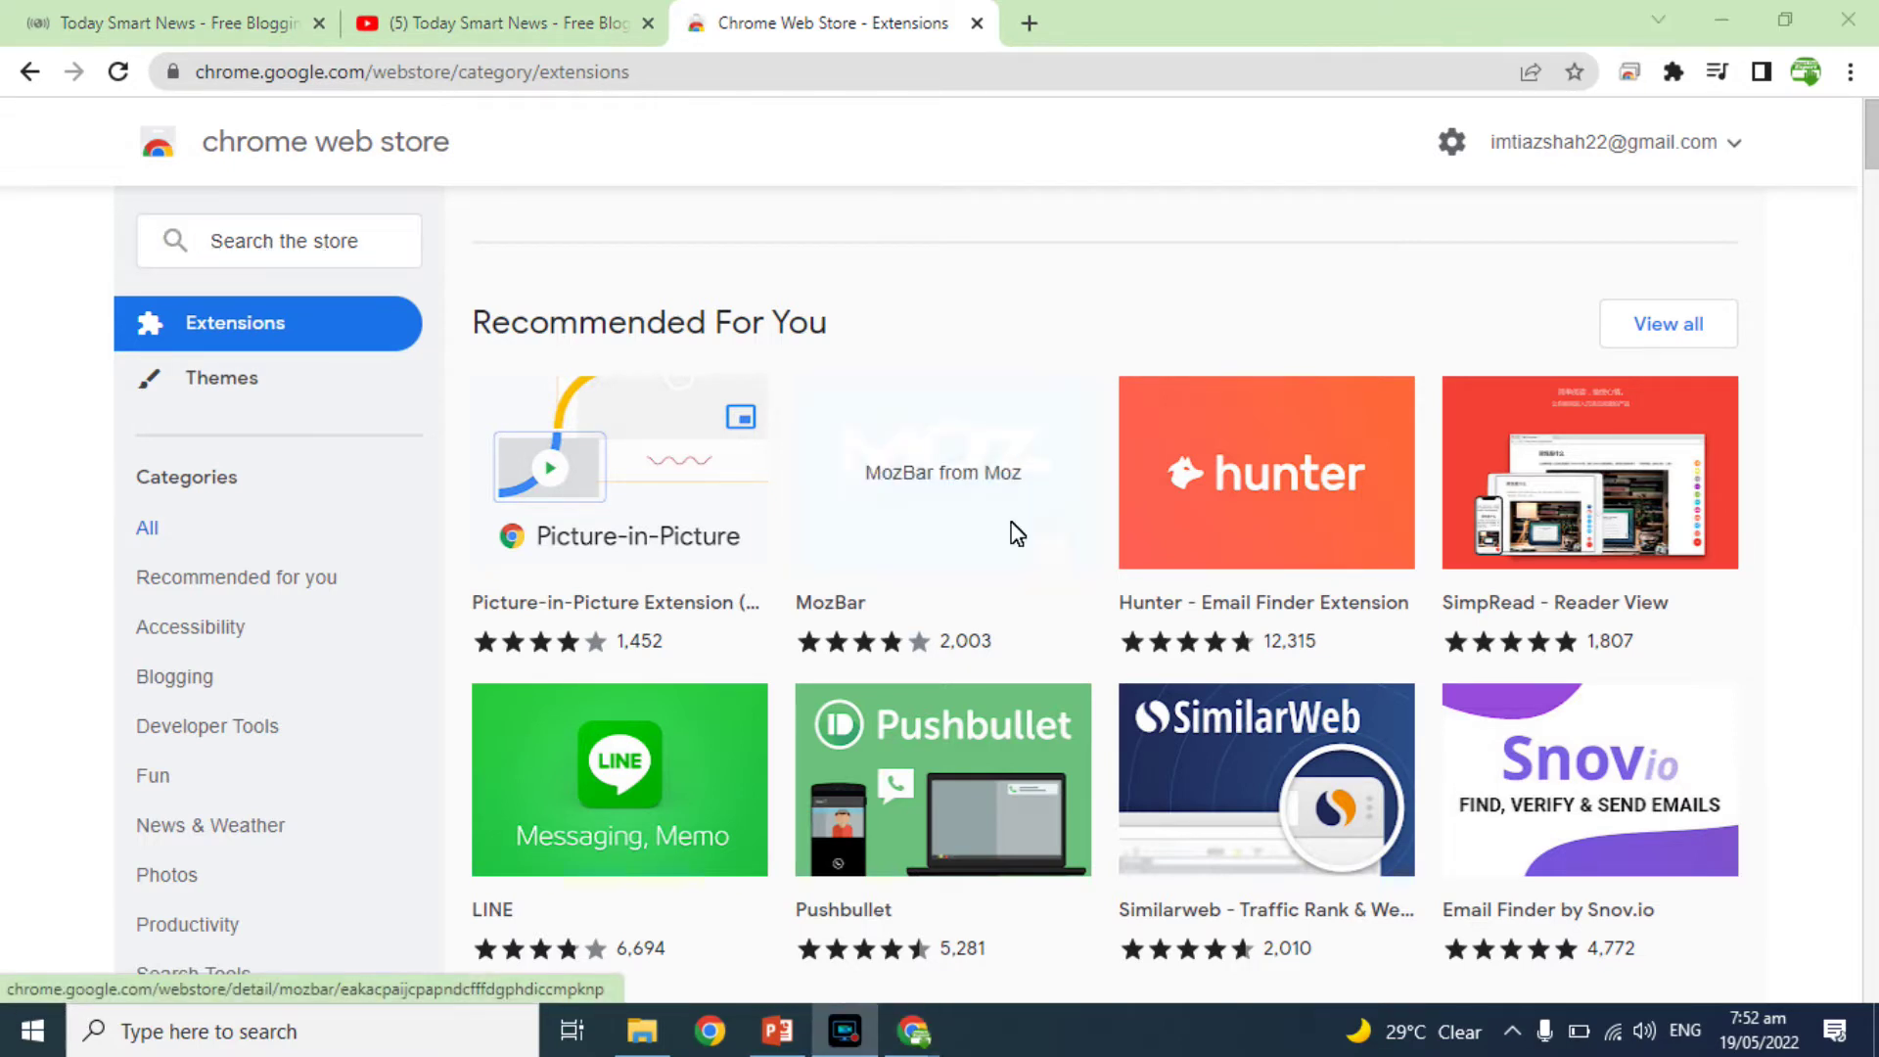
Search the store for "detail seo" and open the Detailed SEO Extension page.
left_click(340, 247)
type("de")
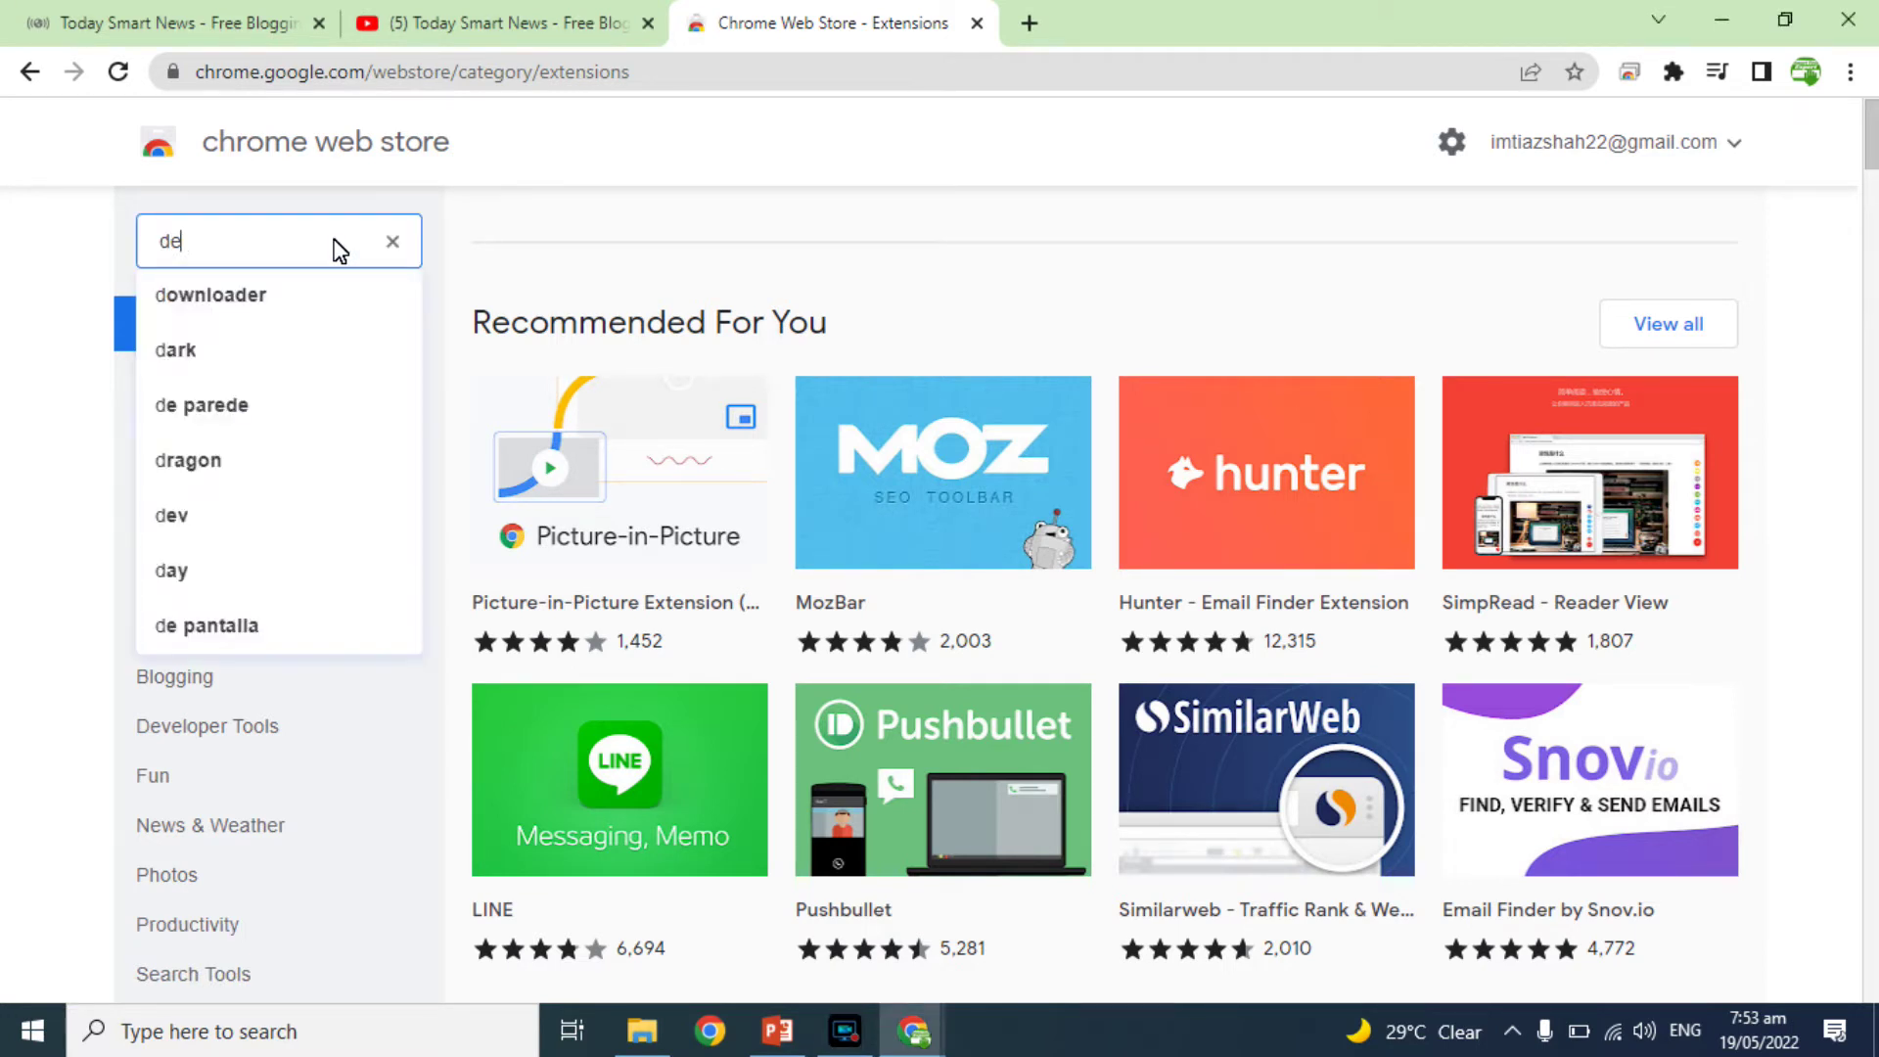
type("tail seo")
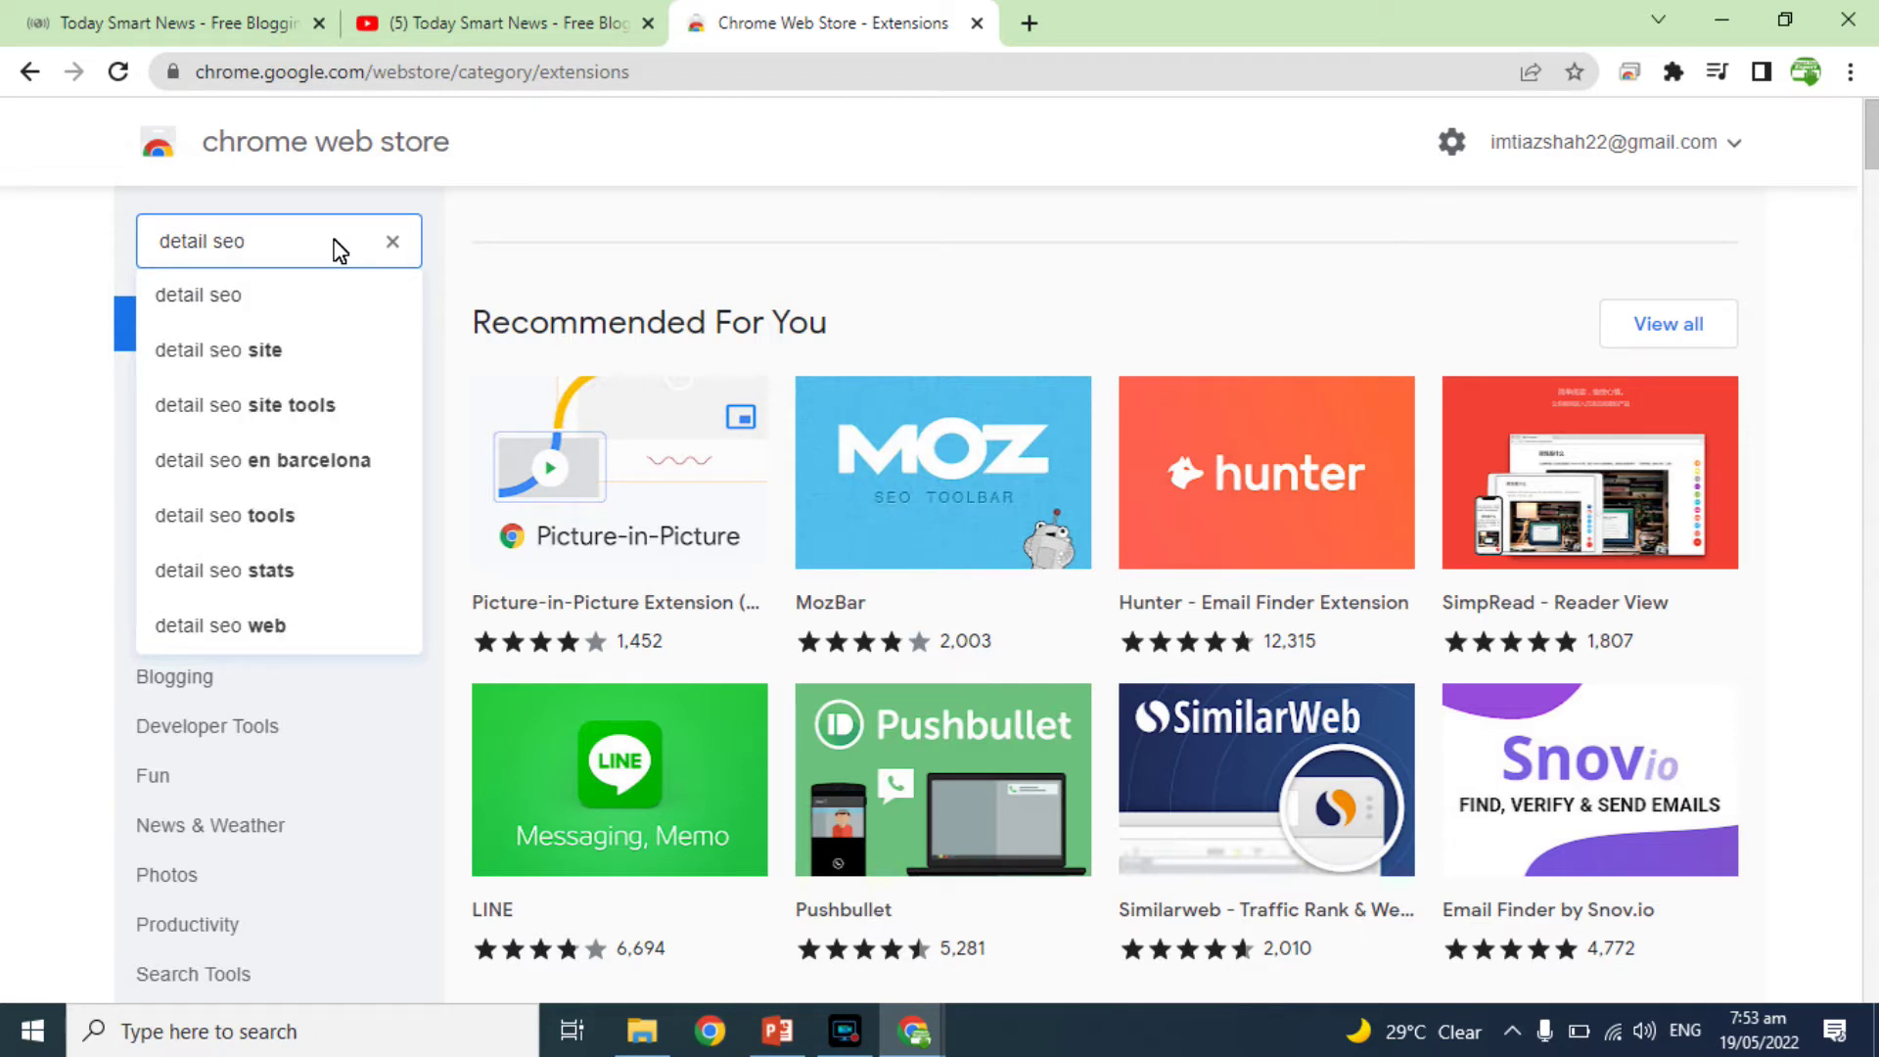
left_click(231, 298)
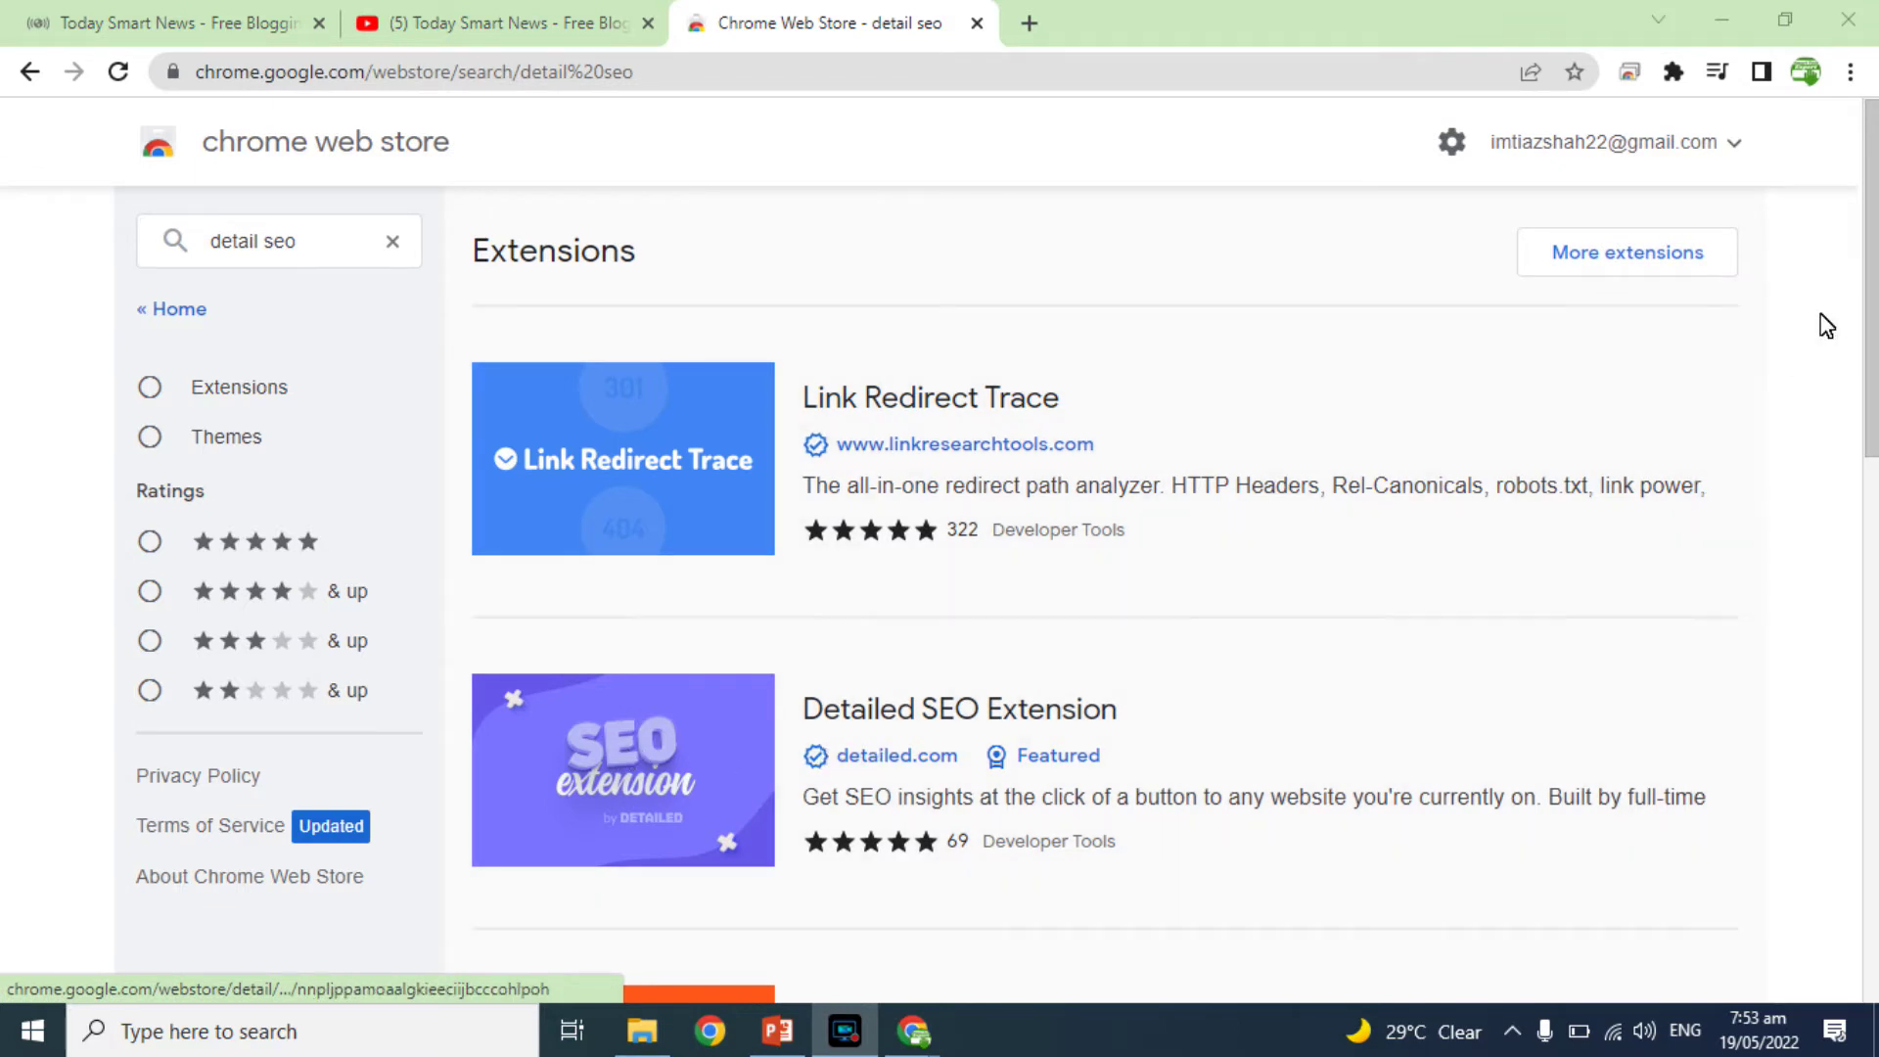
left_click_drag(1869, 328, 1872, 426)
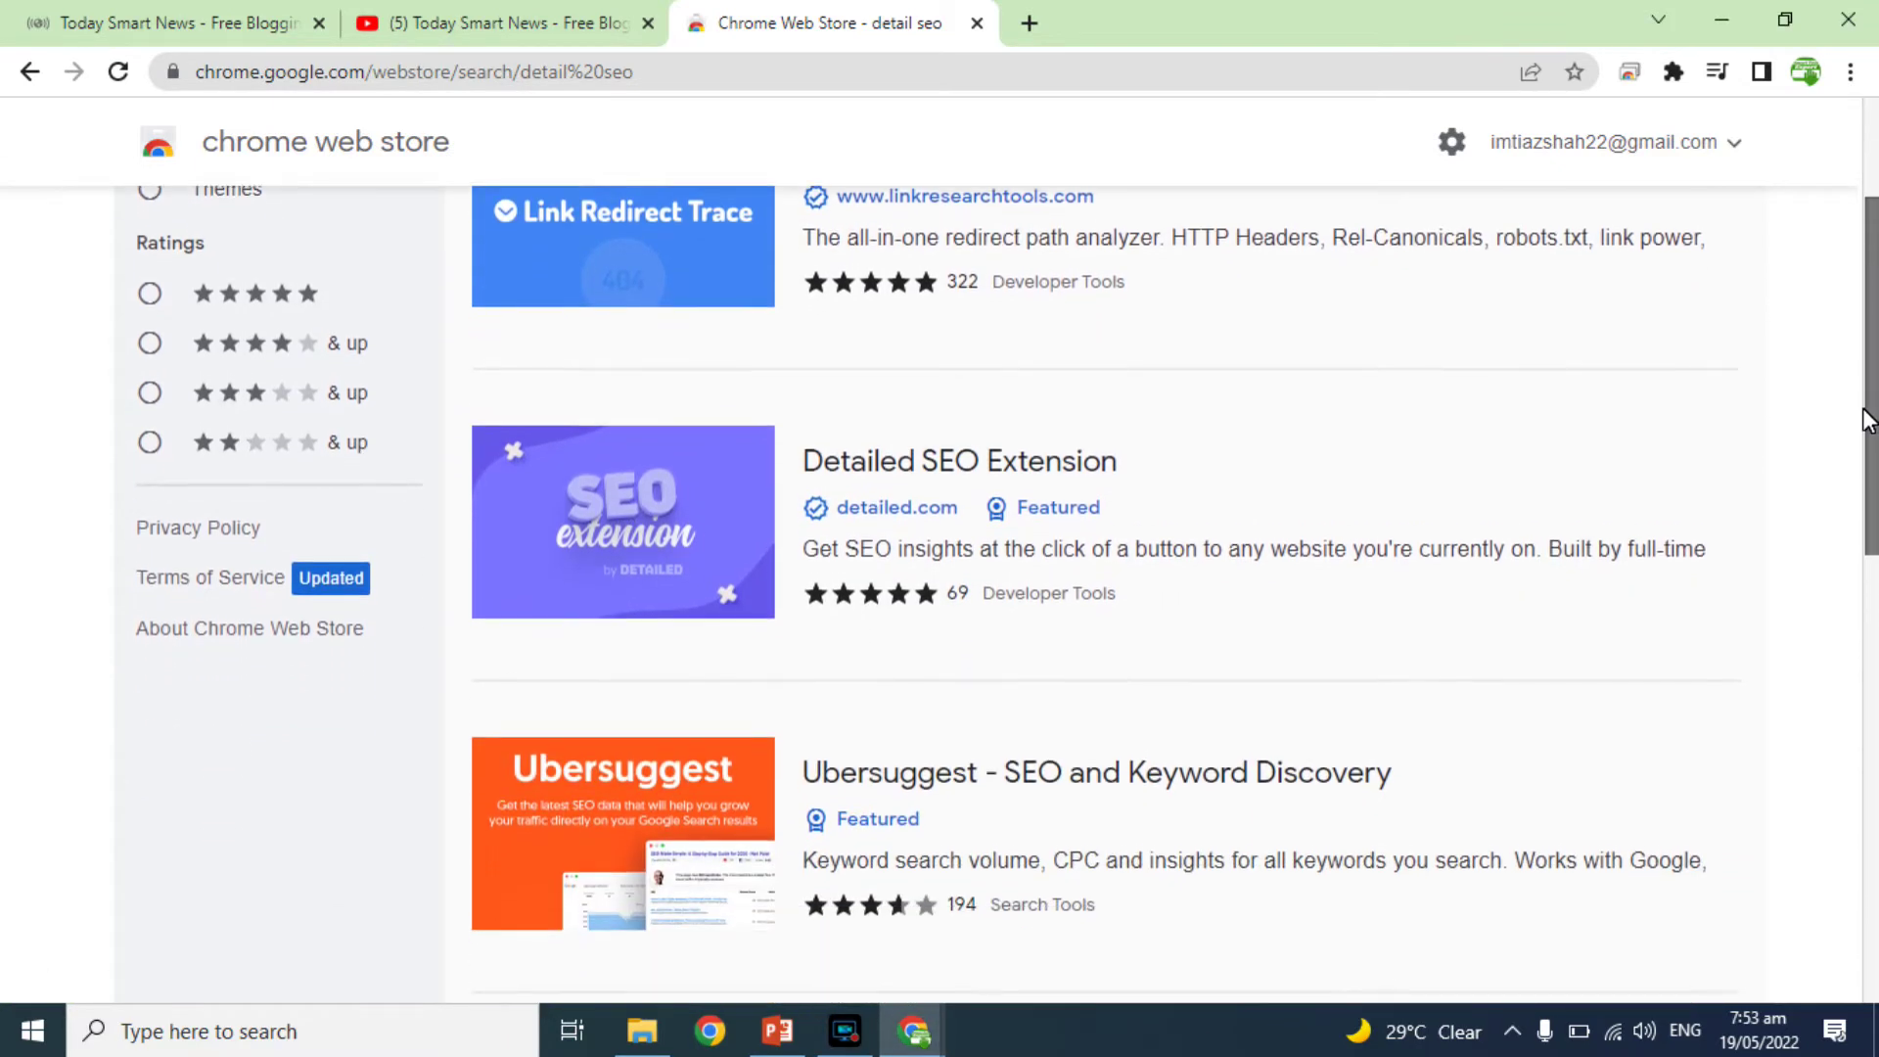
left_click(695, 503)
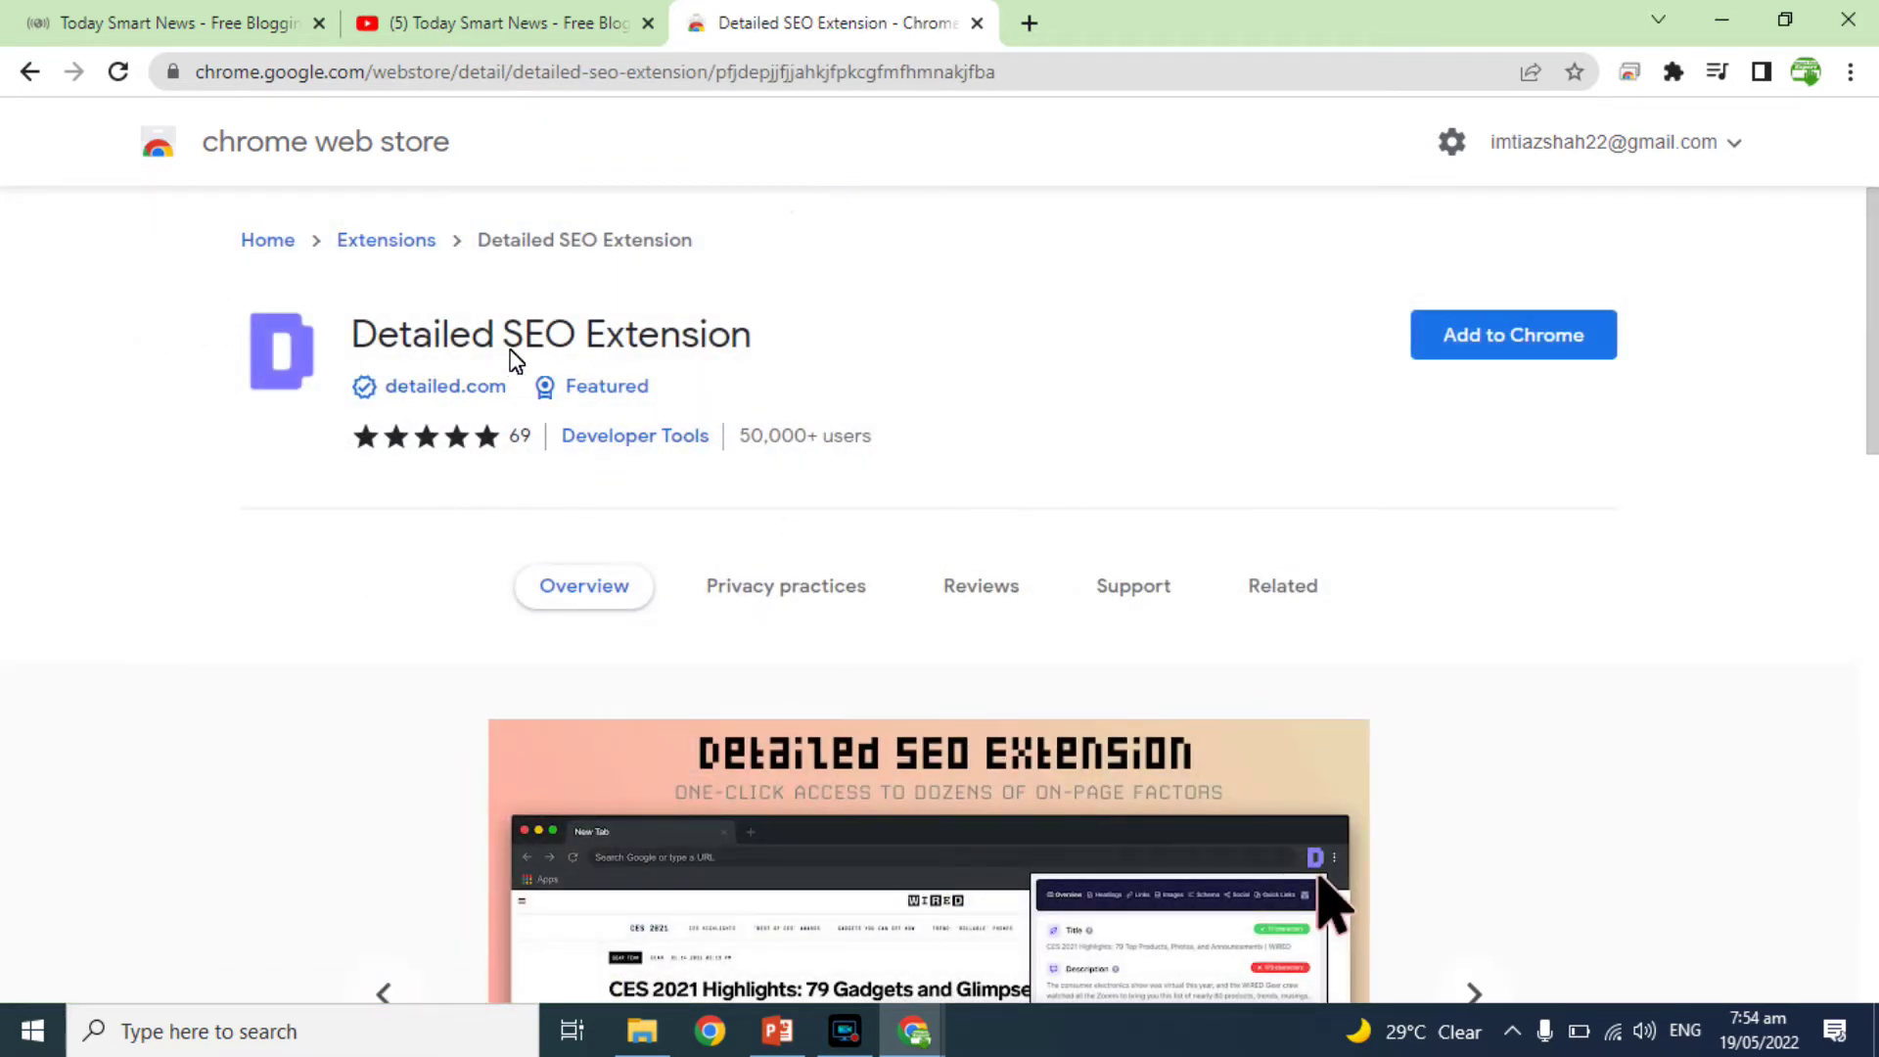
Add the Detailed SEO Extension to Chrome and dismiss the installation notice.
left_click(1493, 340)
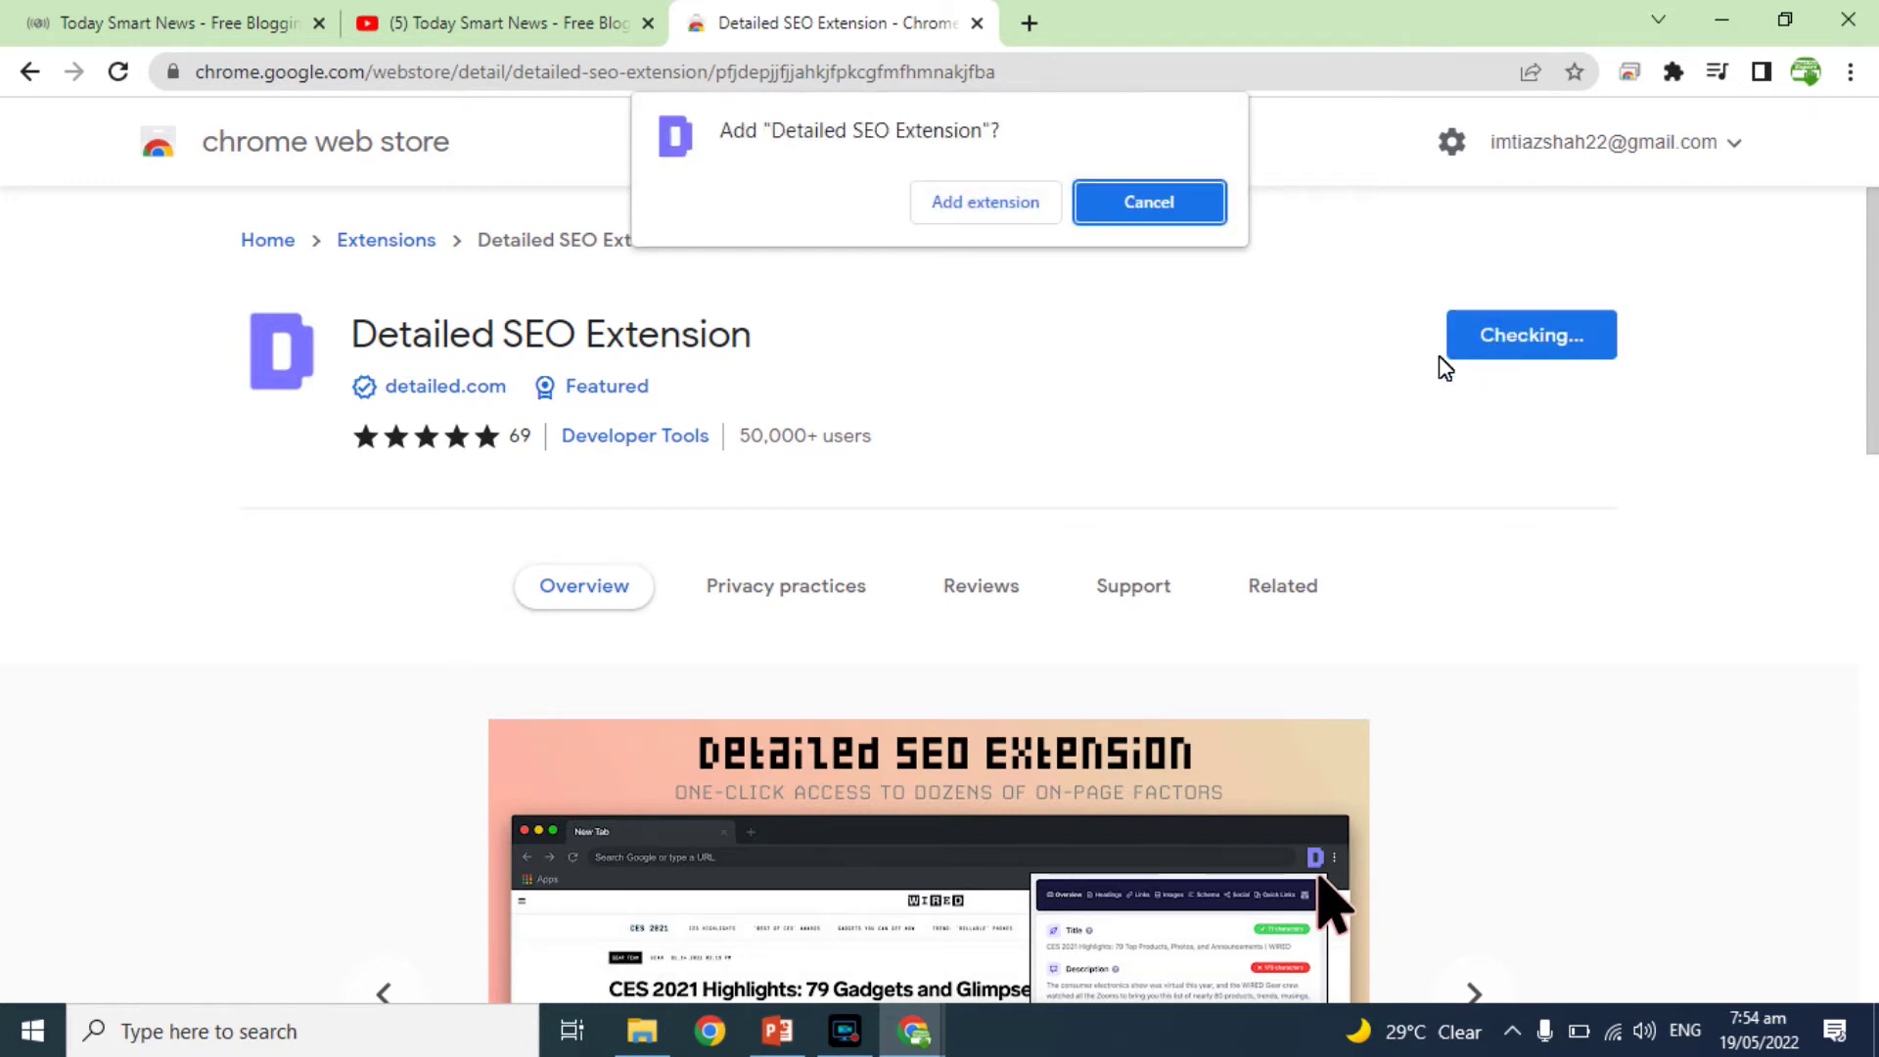
left_click(979, 205)
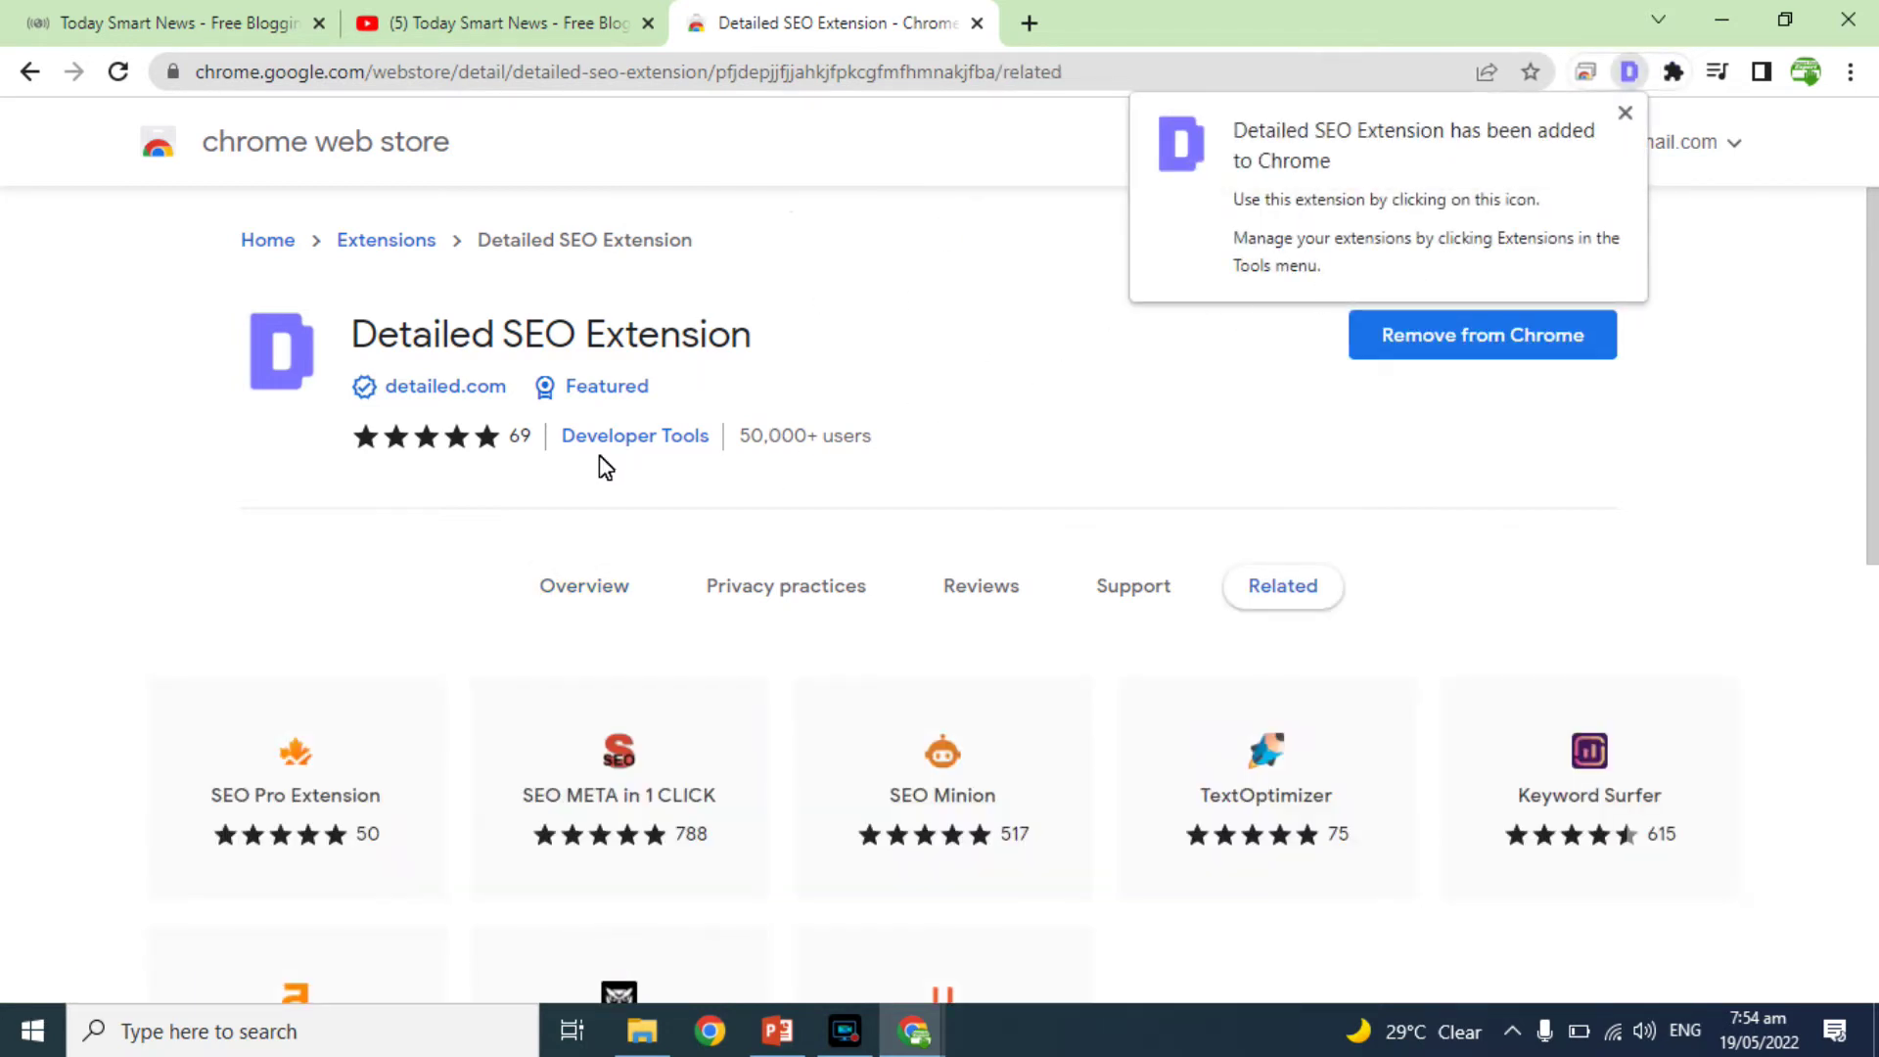
left_click(1626, 114)
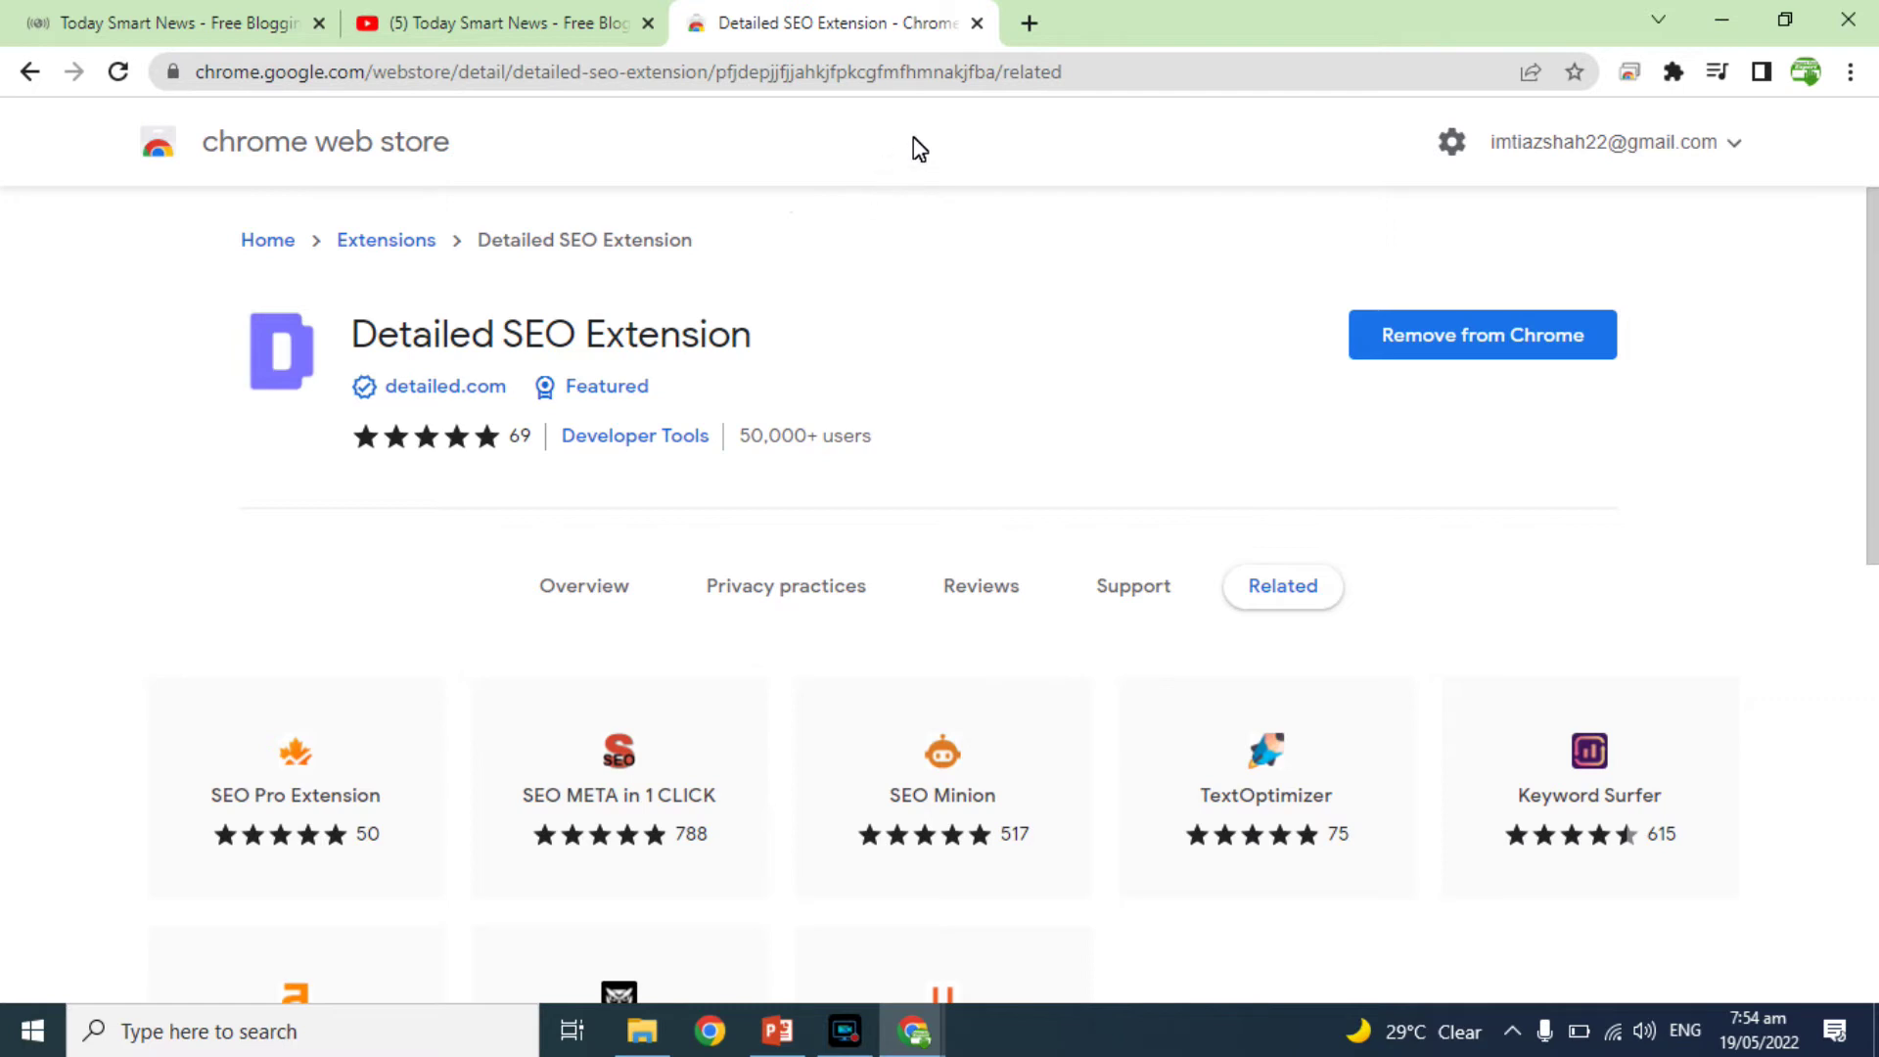
Open mobileapps.pk in a new tab and run the Detailed SEO Extension on it.
left_click(1029, 24)
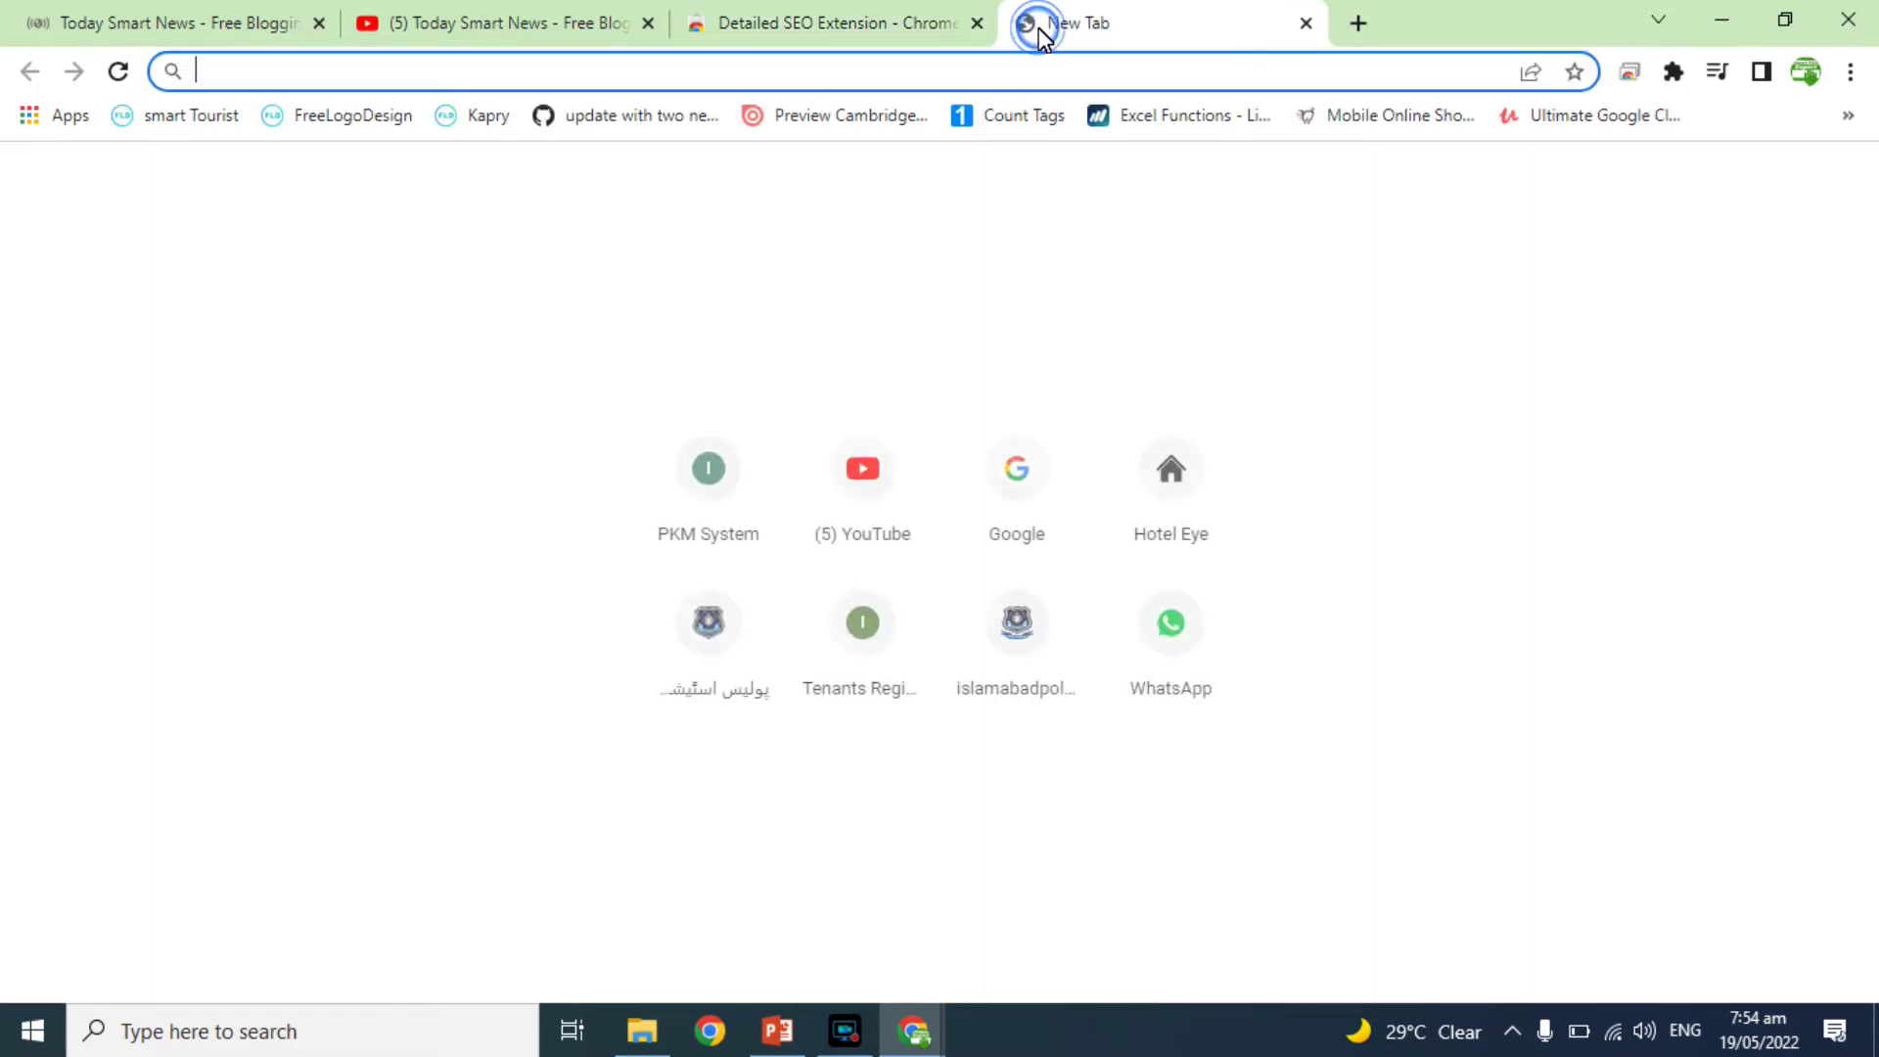
type("mobileapps.pk")
key("Return")
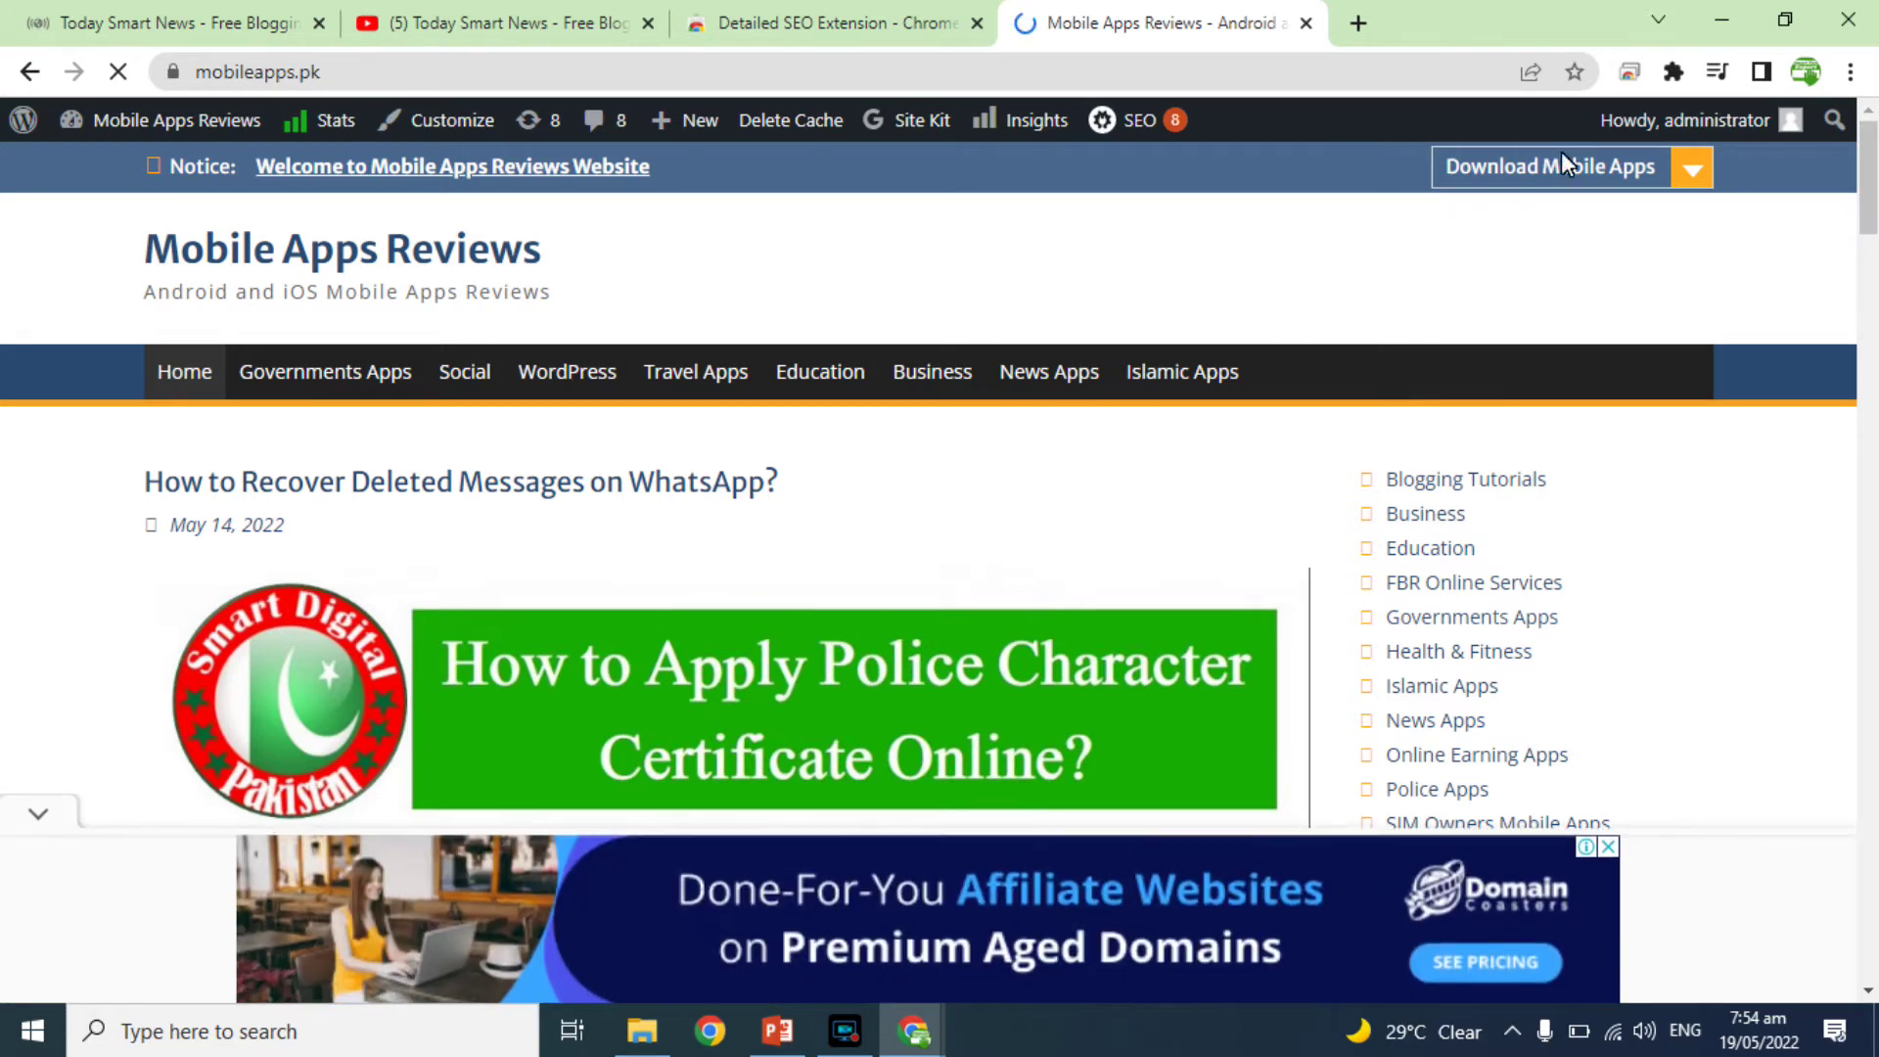
left_click(1672, 72)
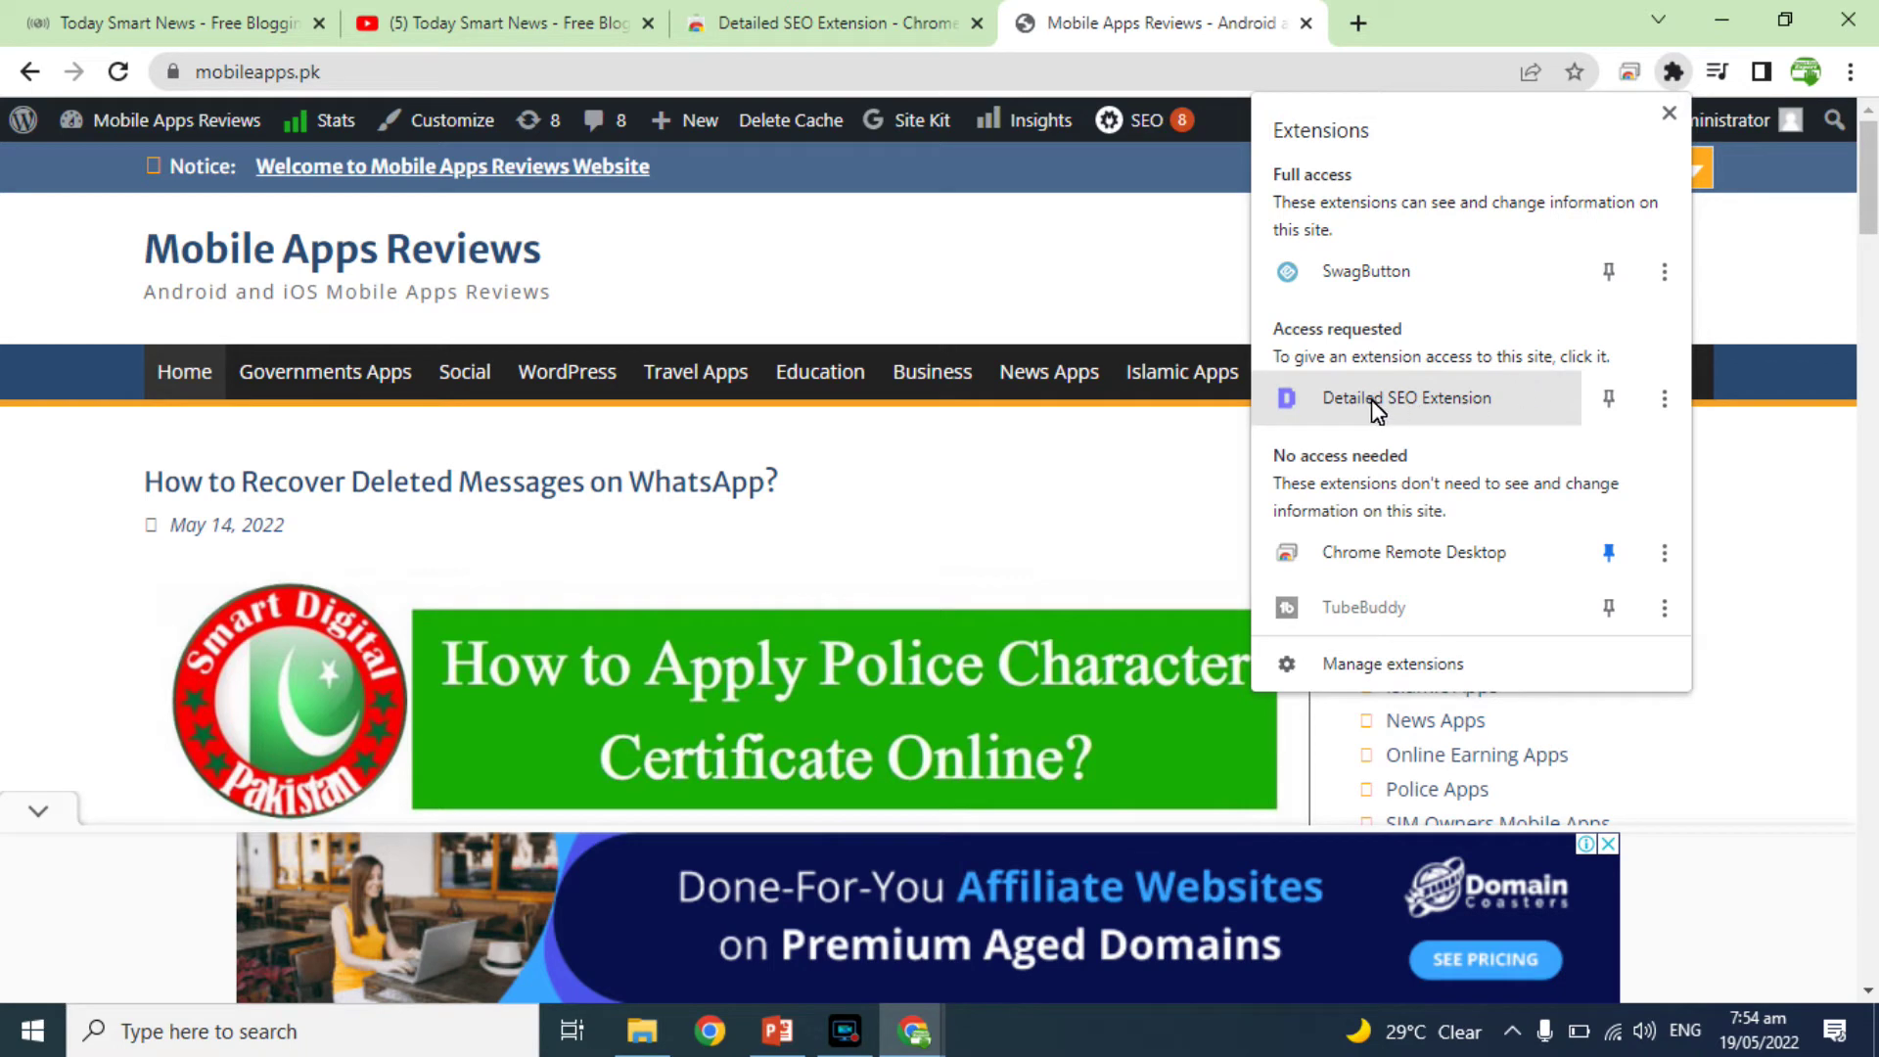
left_click(1436, 402)
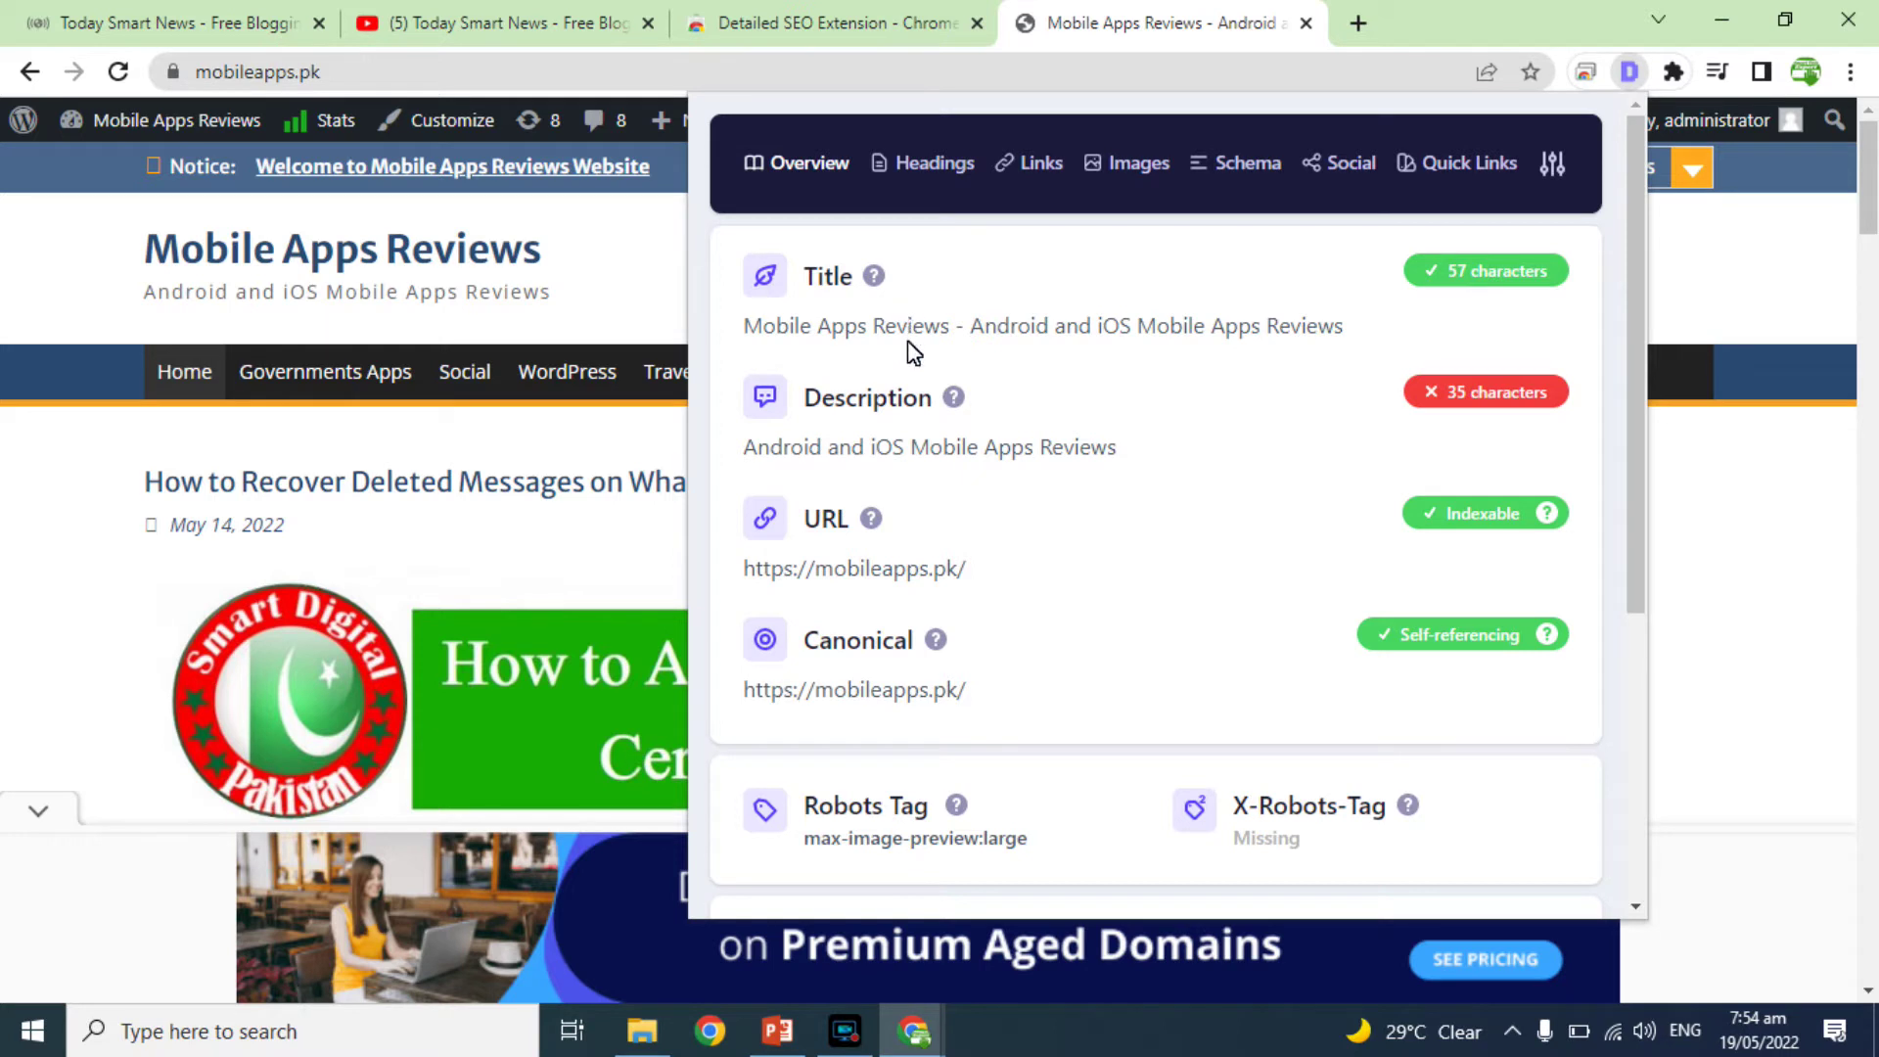
Examine the extension's overview of the site, from title and description down to the heading, image and link counts.
left_click(848, 325)
left_click_drag(1640, 543, 1639, 880)
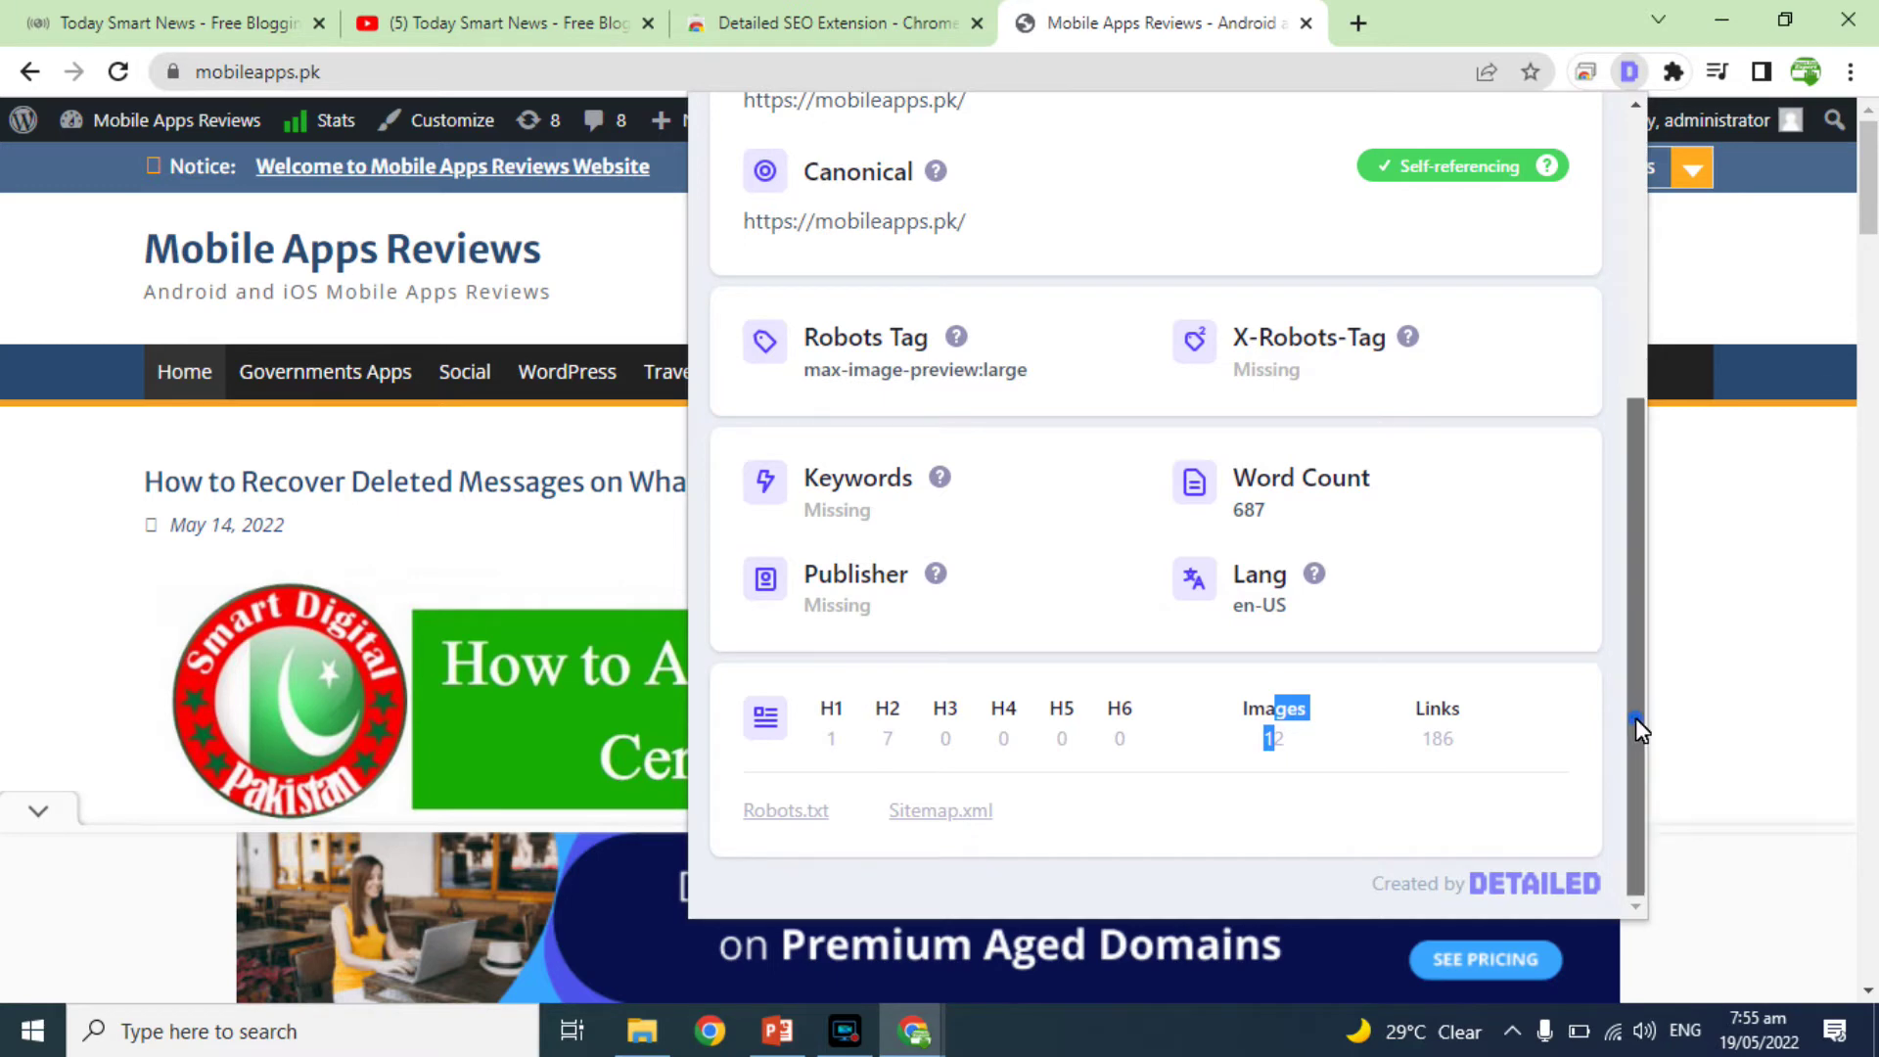
left_click_drag(1636, 719, 1622, 296)
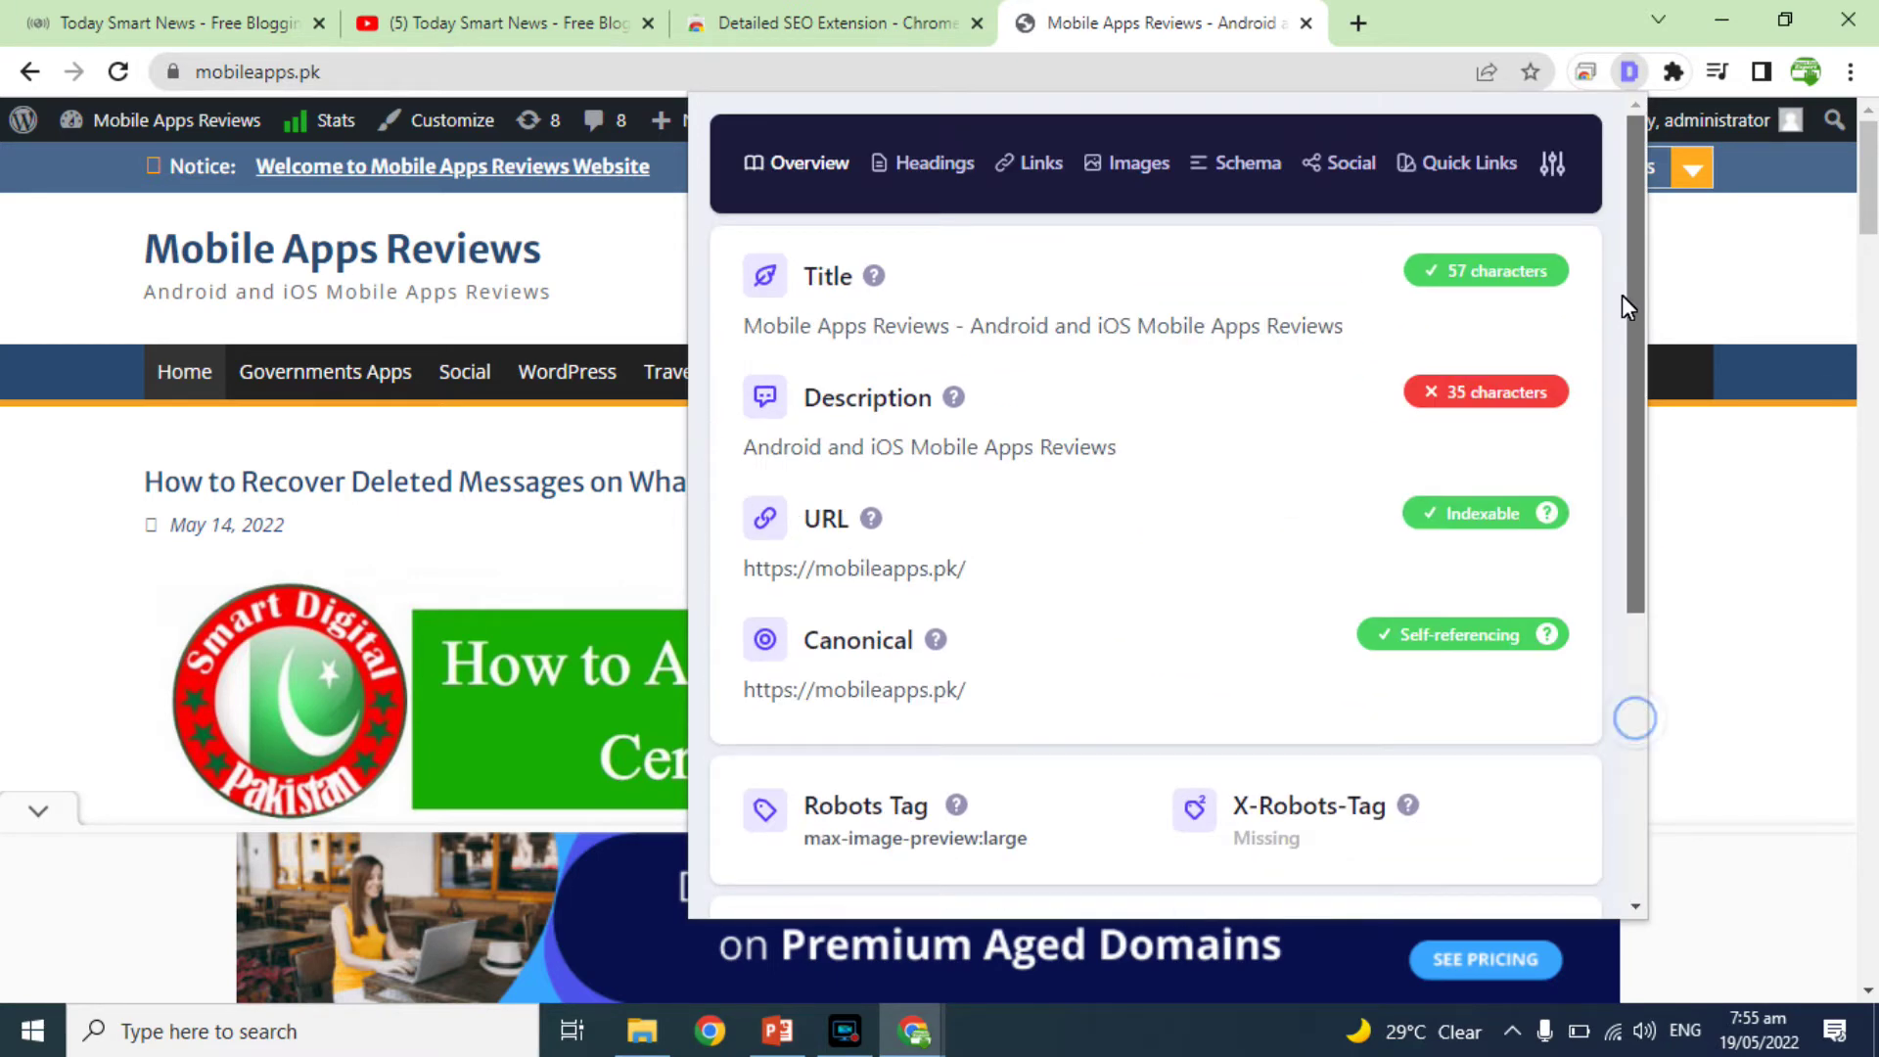
Review the site's headings, links, images, schema and social data in the SEO report.
left_click(930, 164)
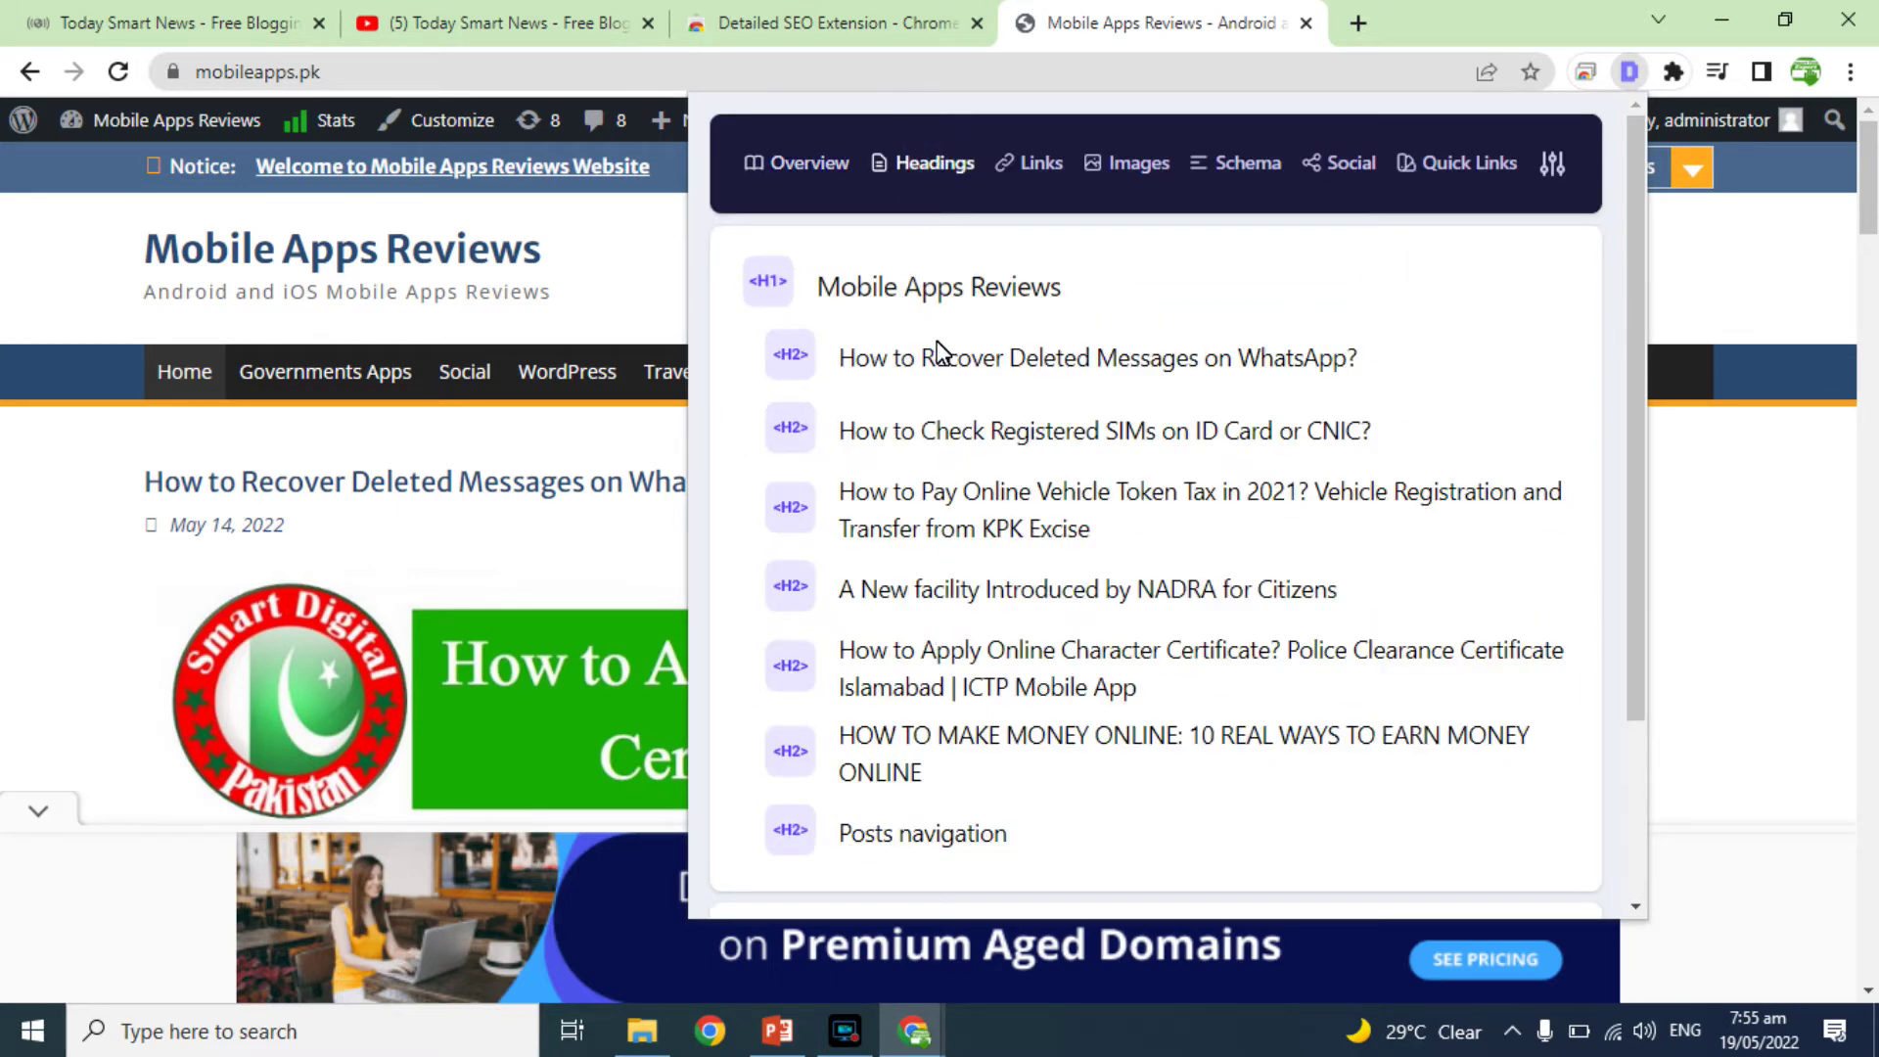
left_click(1036, 166)
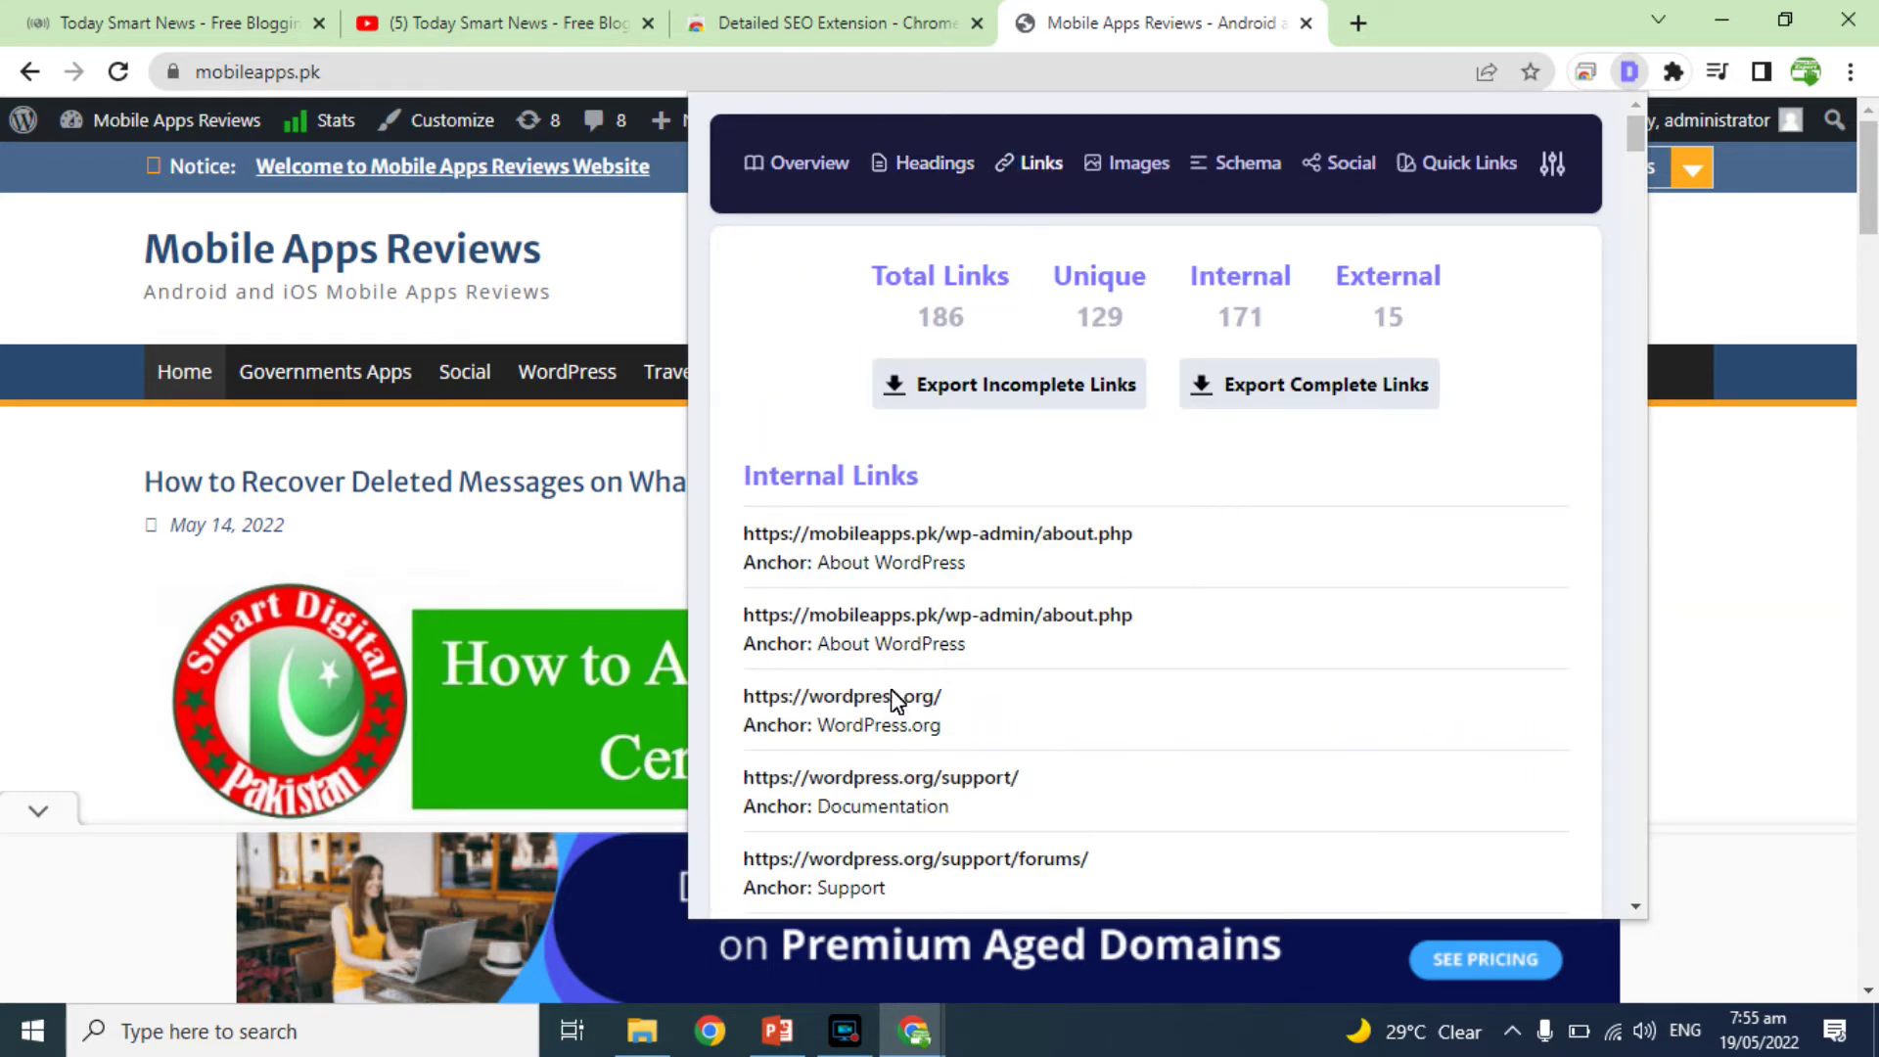
left_click(1124, 166)
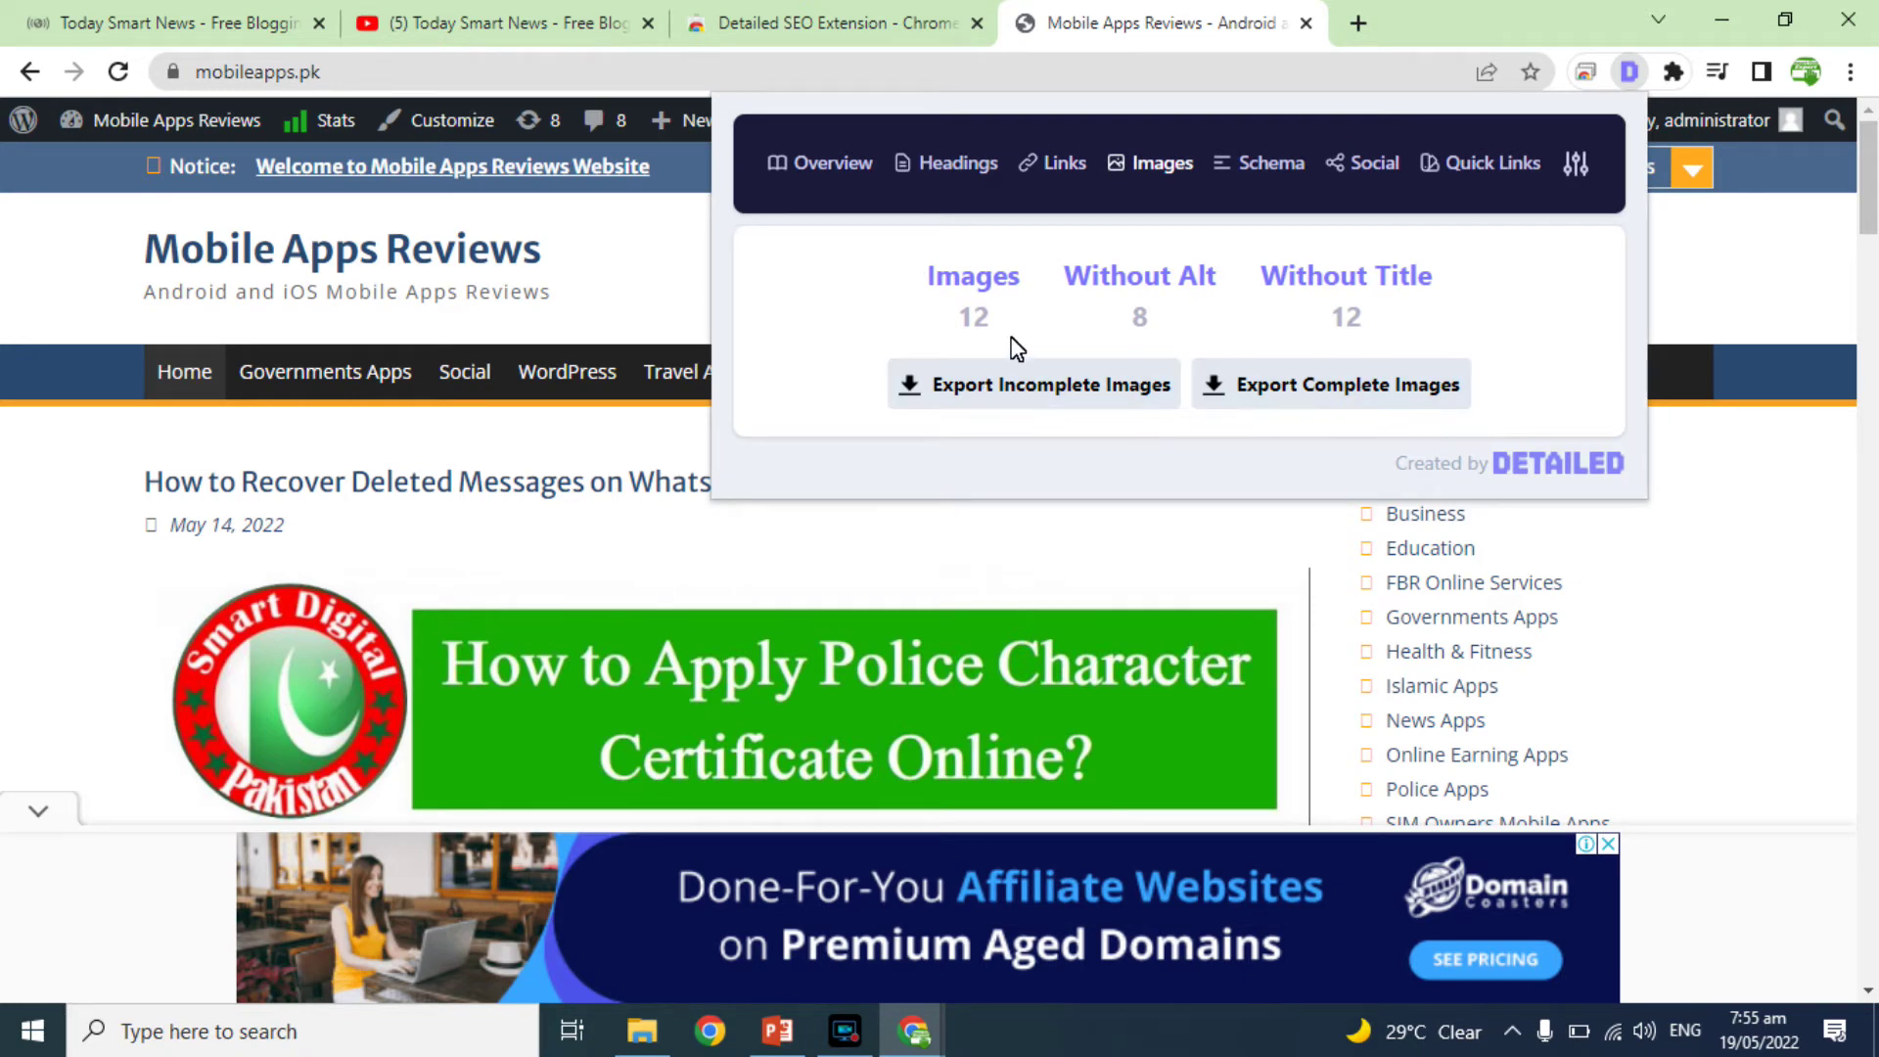
left_click(1276, 163)
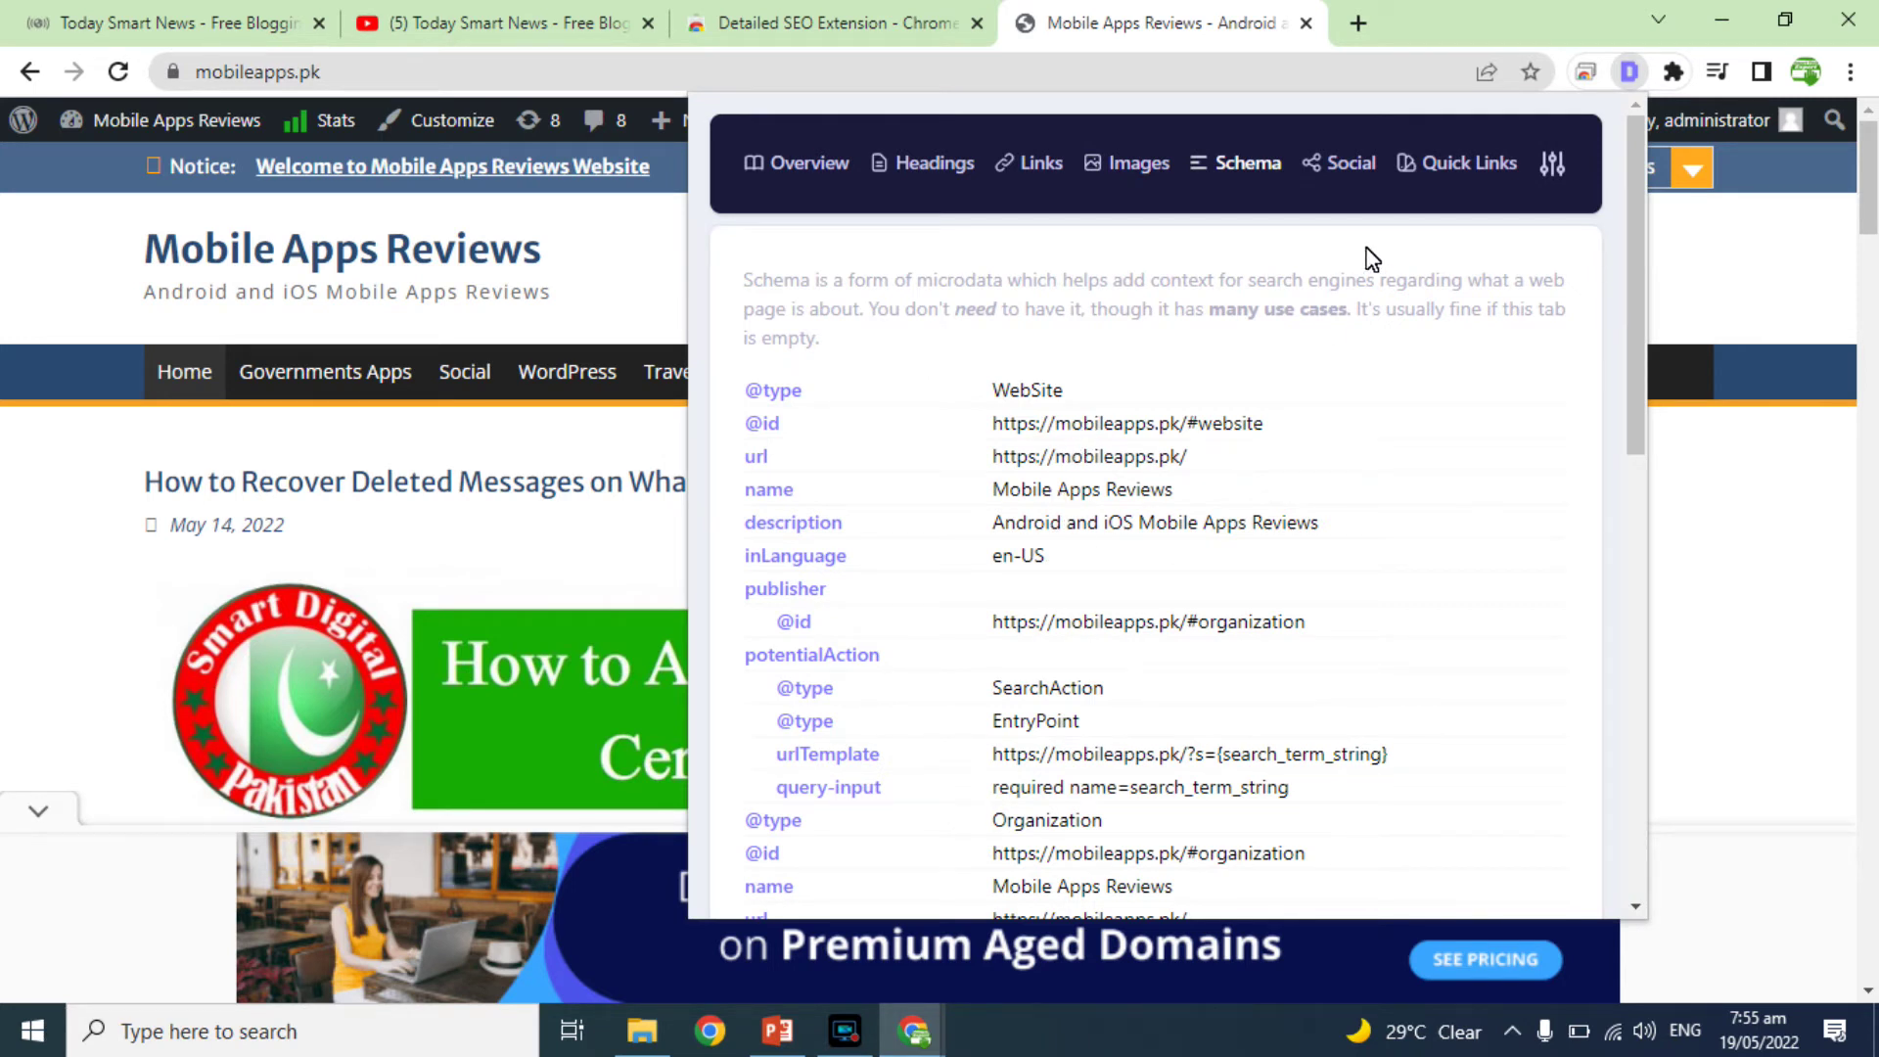
left_click(1351, 166)
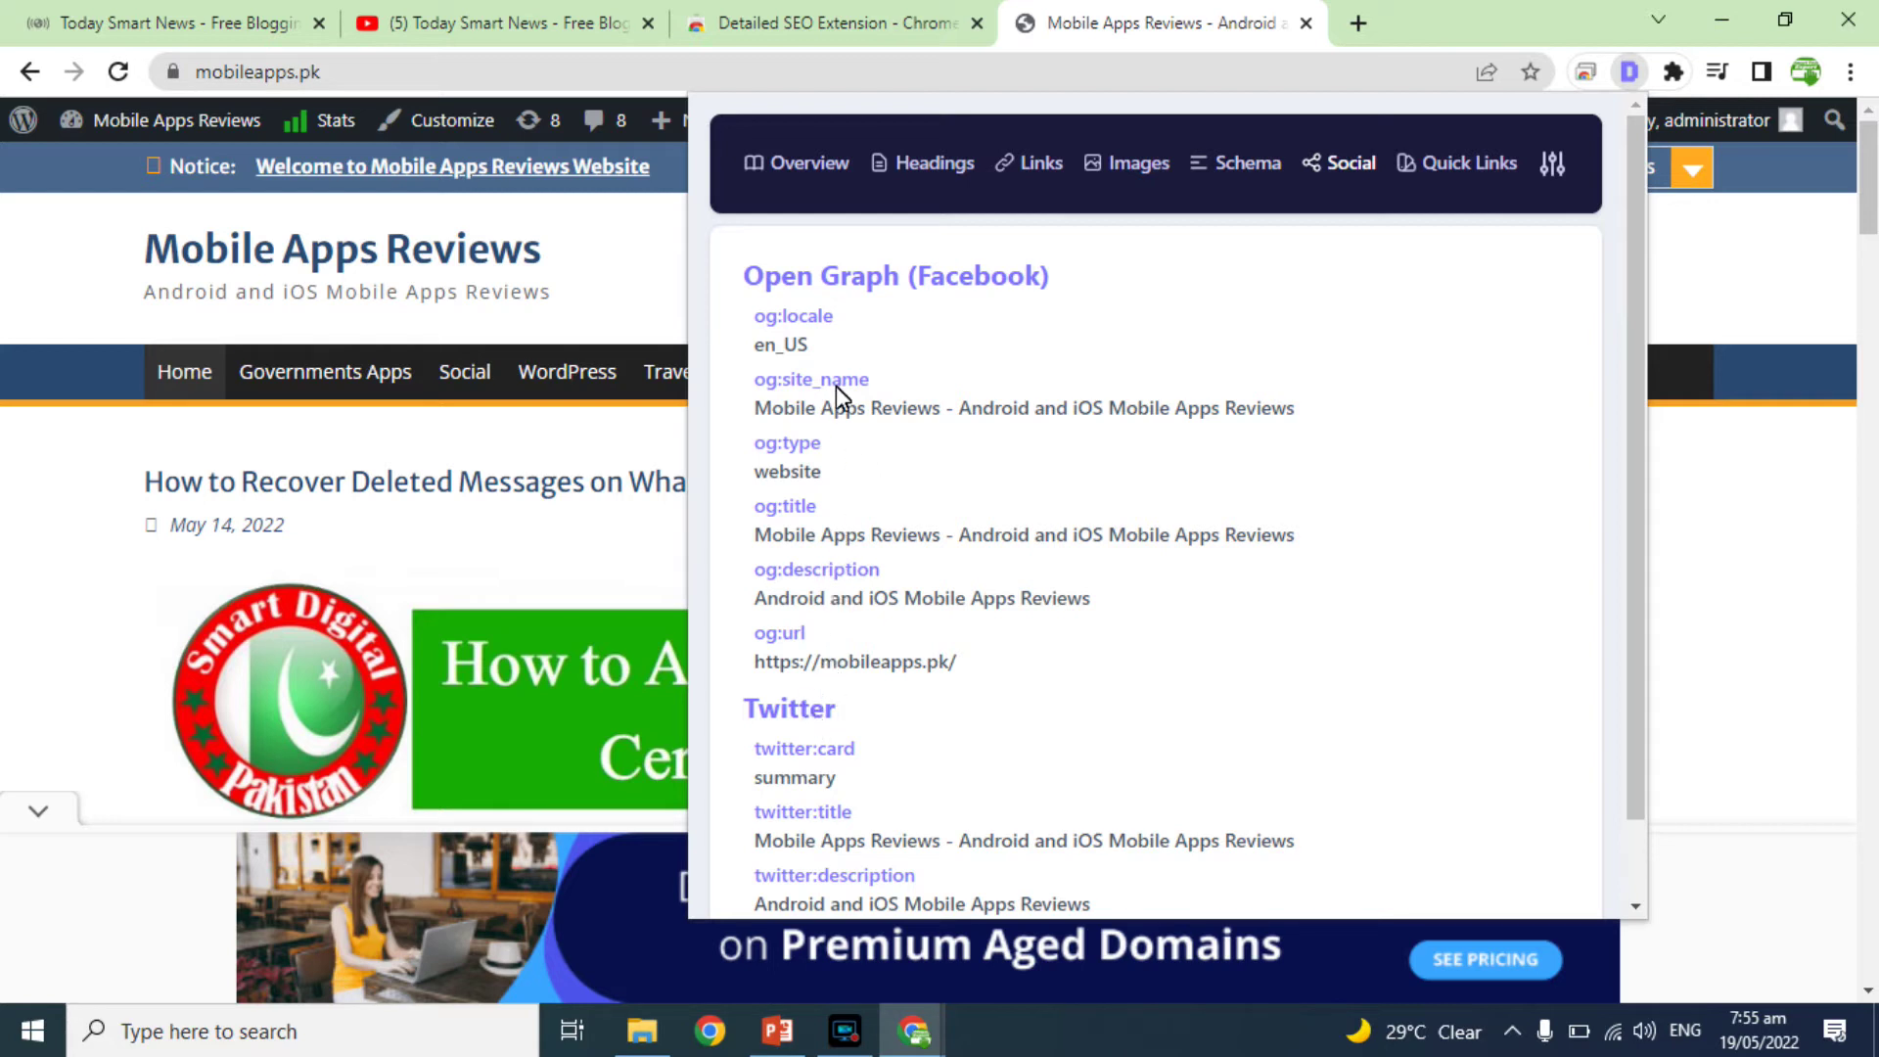
View the quick links to external SEO services for mobileapps.pk in the SEO report and close the report.
left_click(1489, 161)
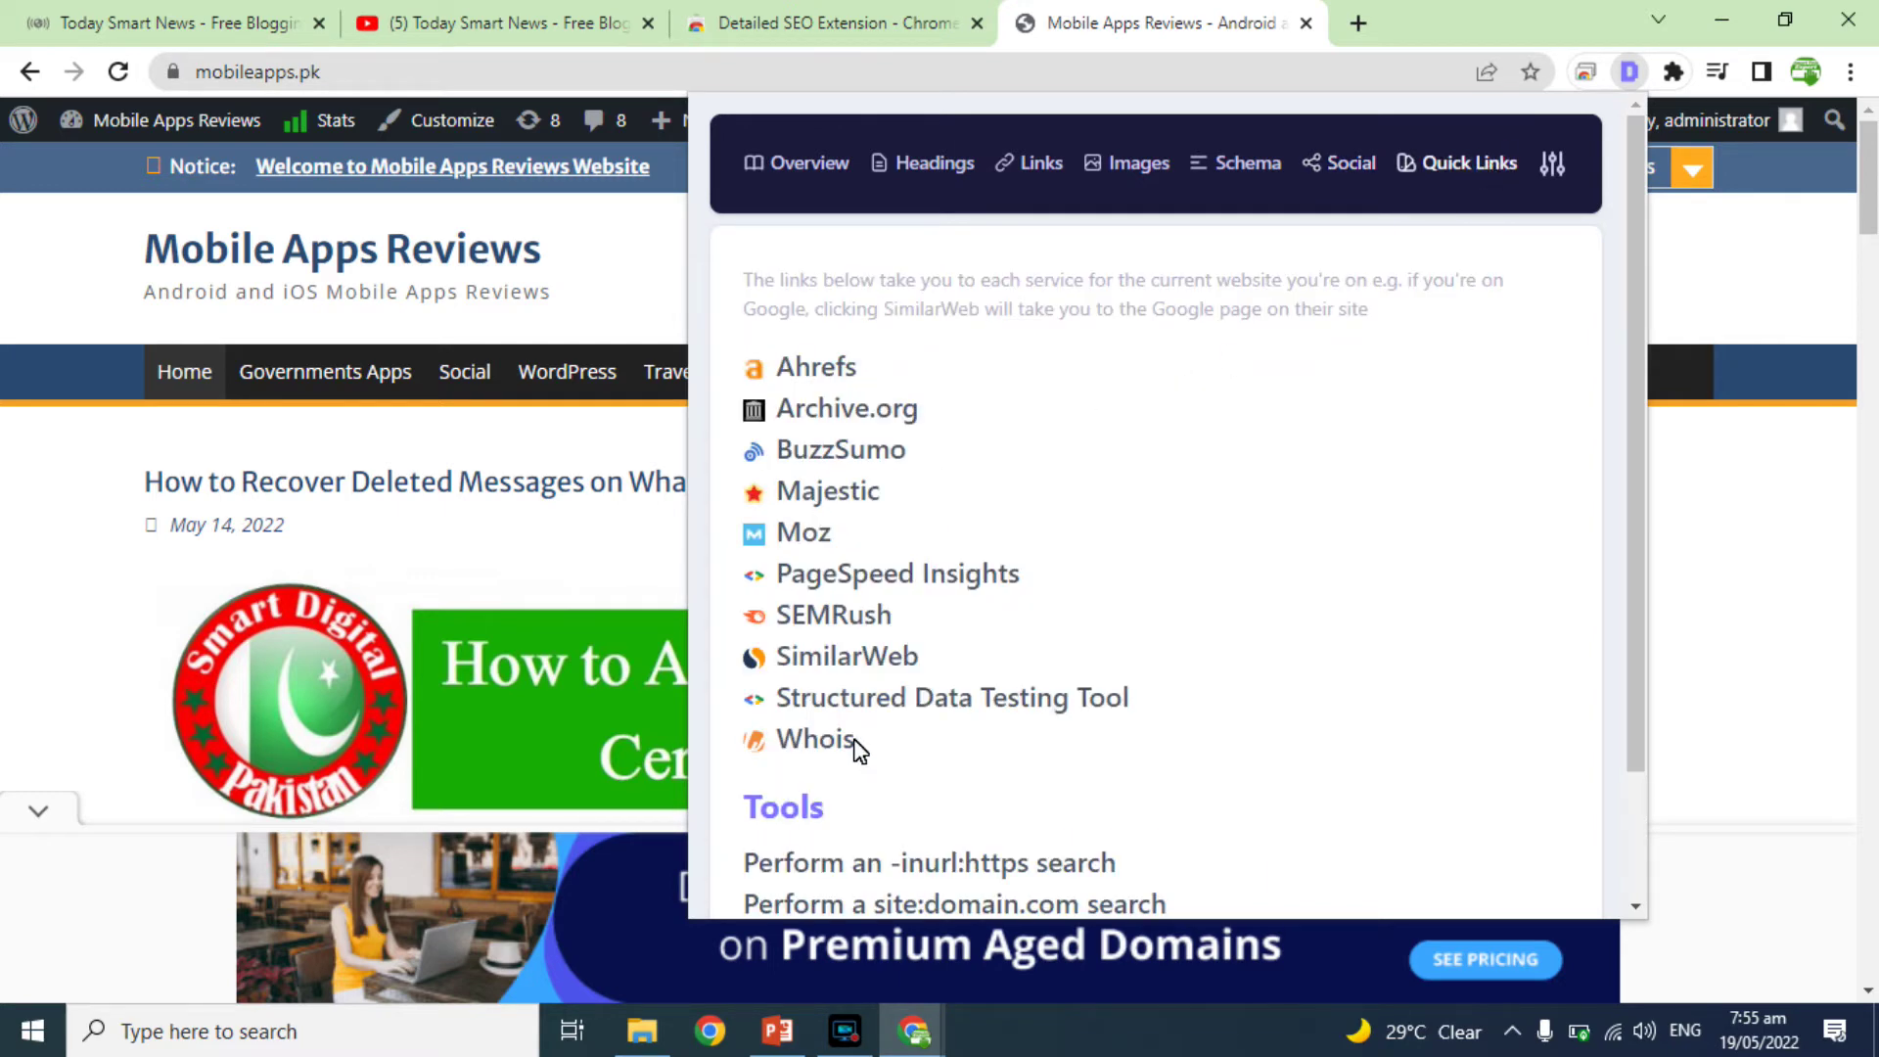
left_click(1628, 73)
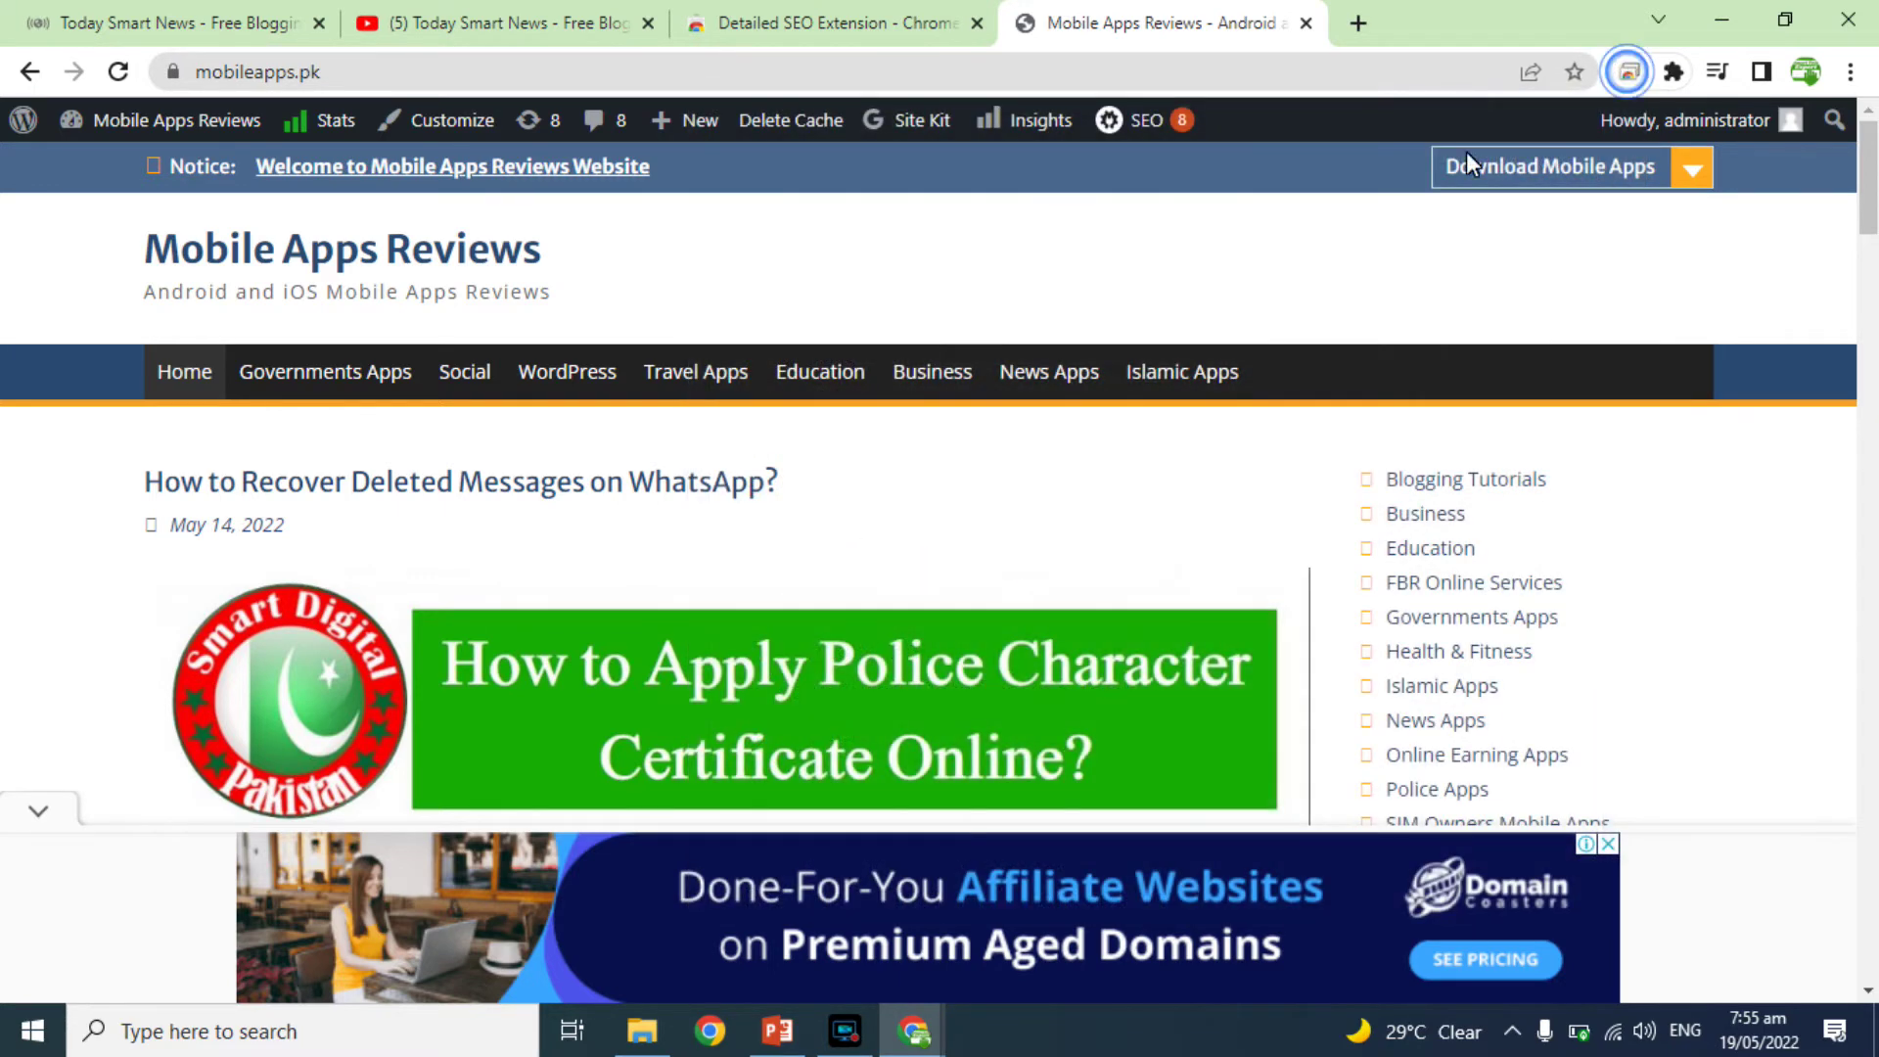
Open onlinelatestmcqs.com in a new tab, check its overview with the Detailed SEO Extension, and close the tab.
left_click(1374, 16)
type("onlinelatestmcqs.com")
key("Return")
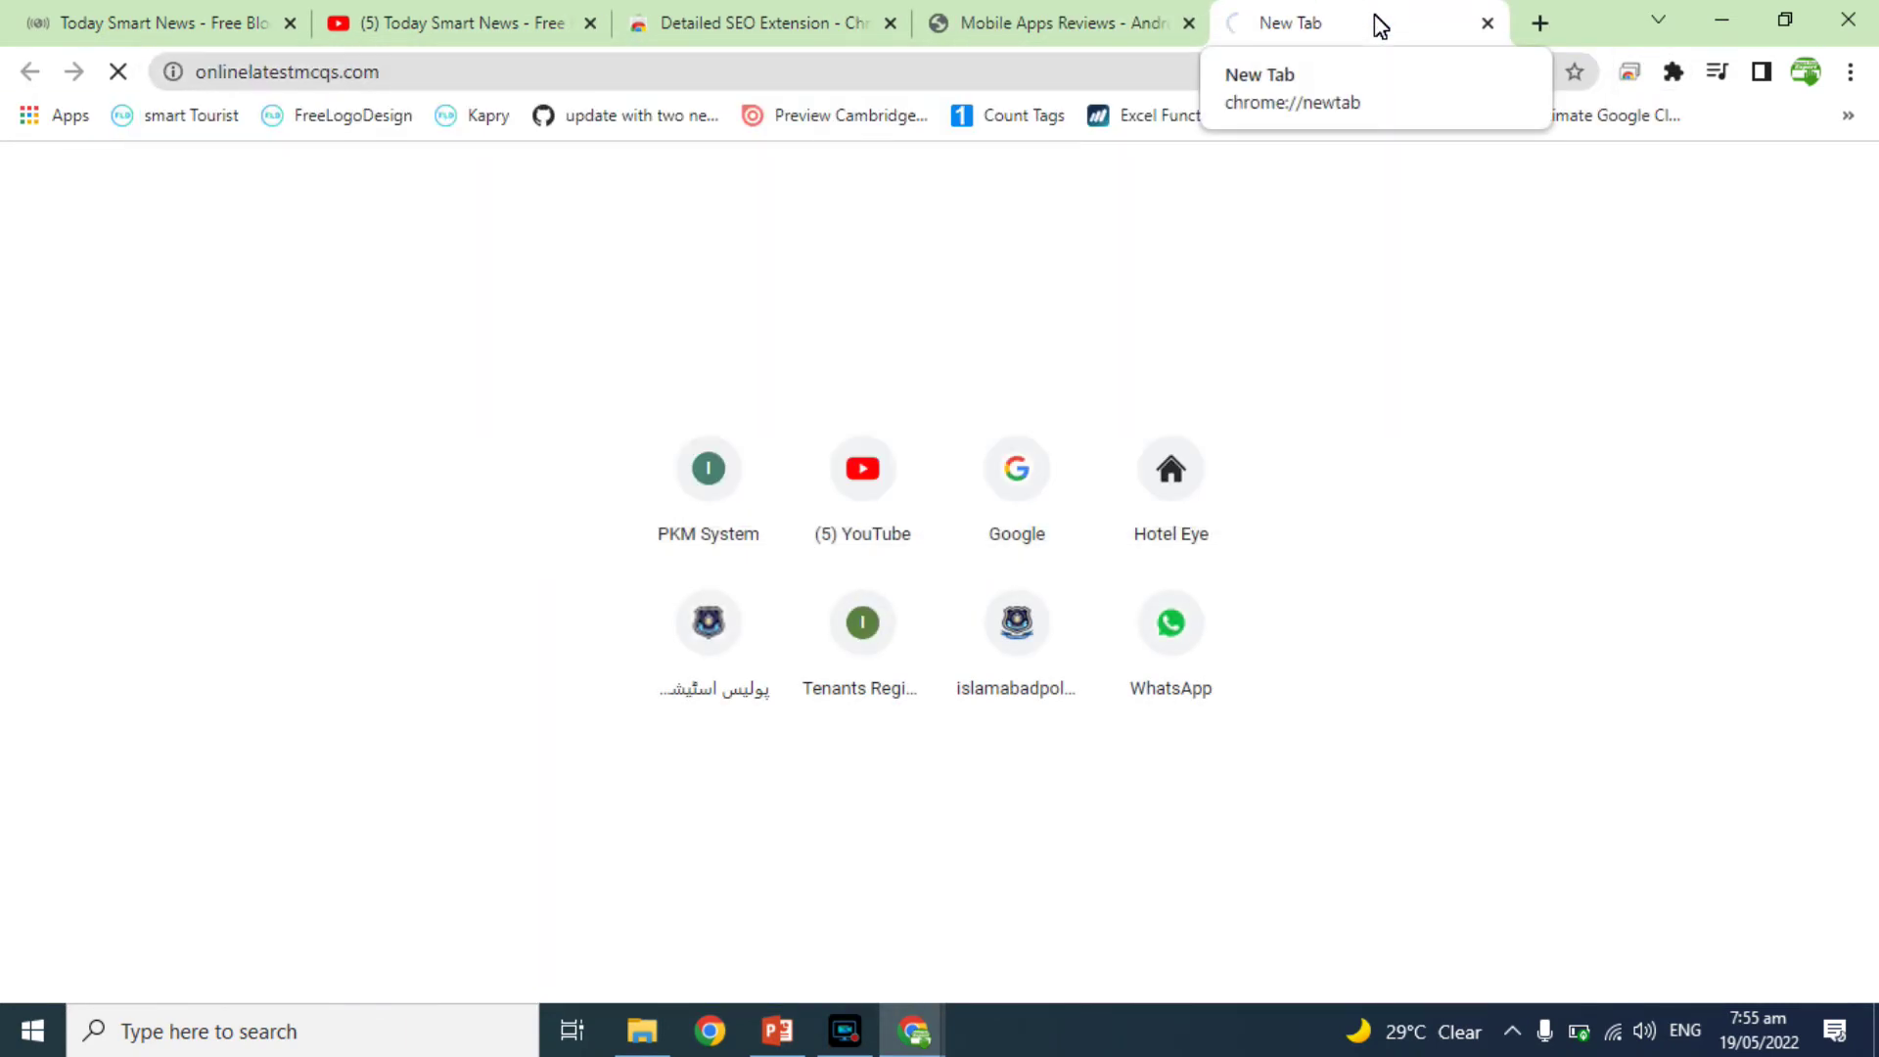
left_click(1674, 72)
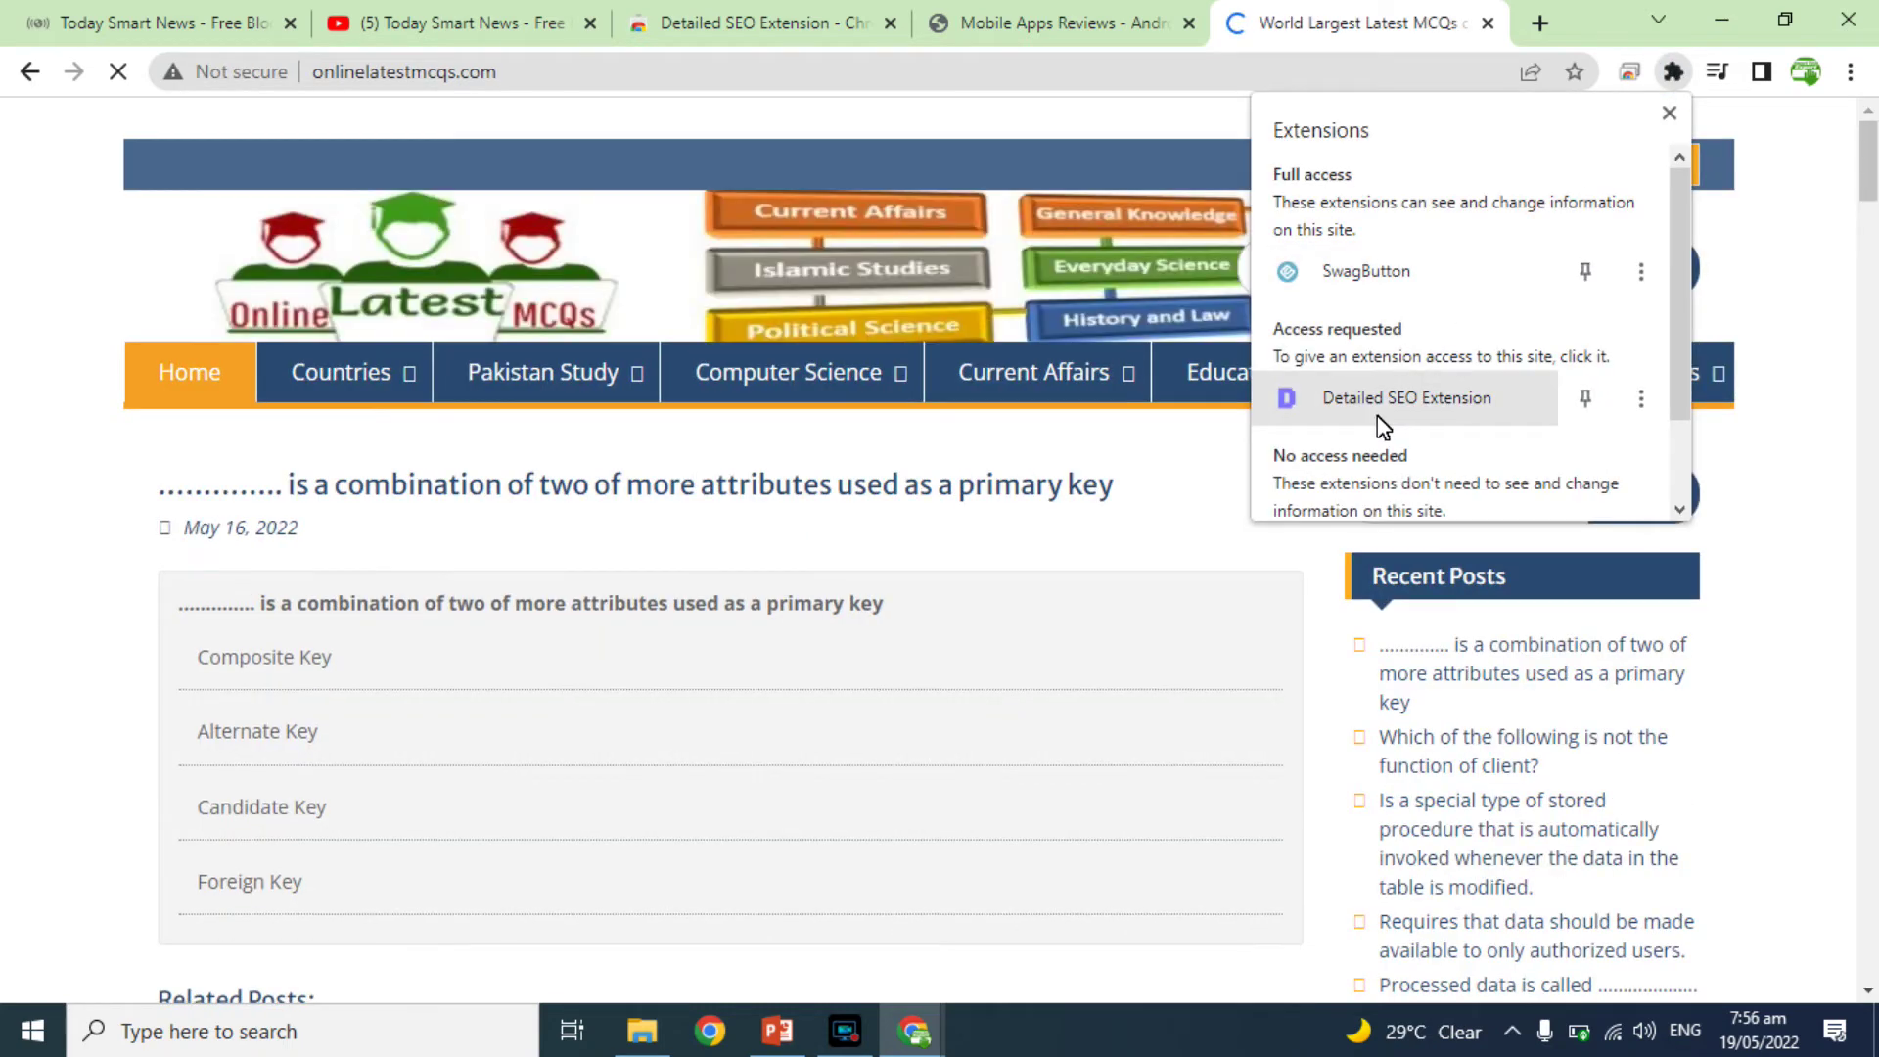
left_click(1383, 422)
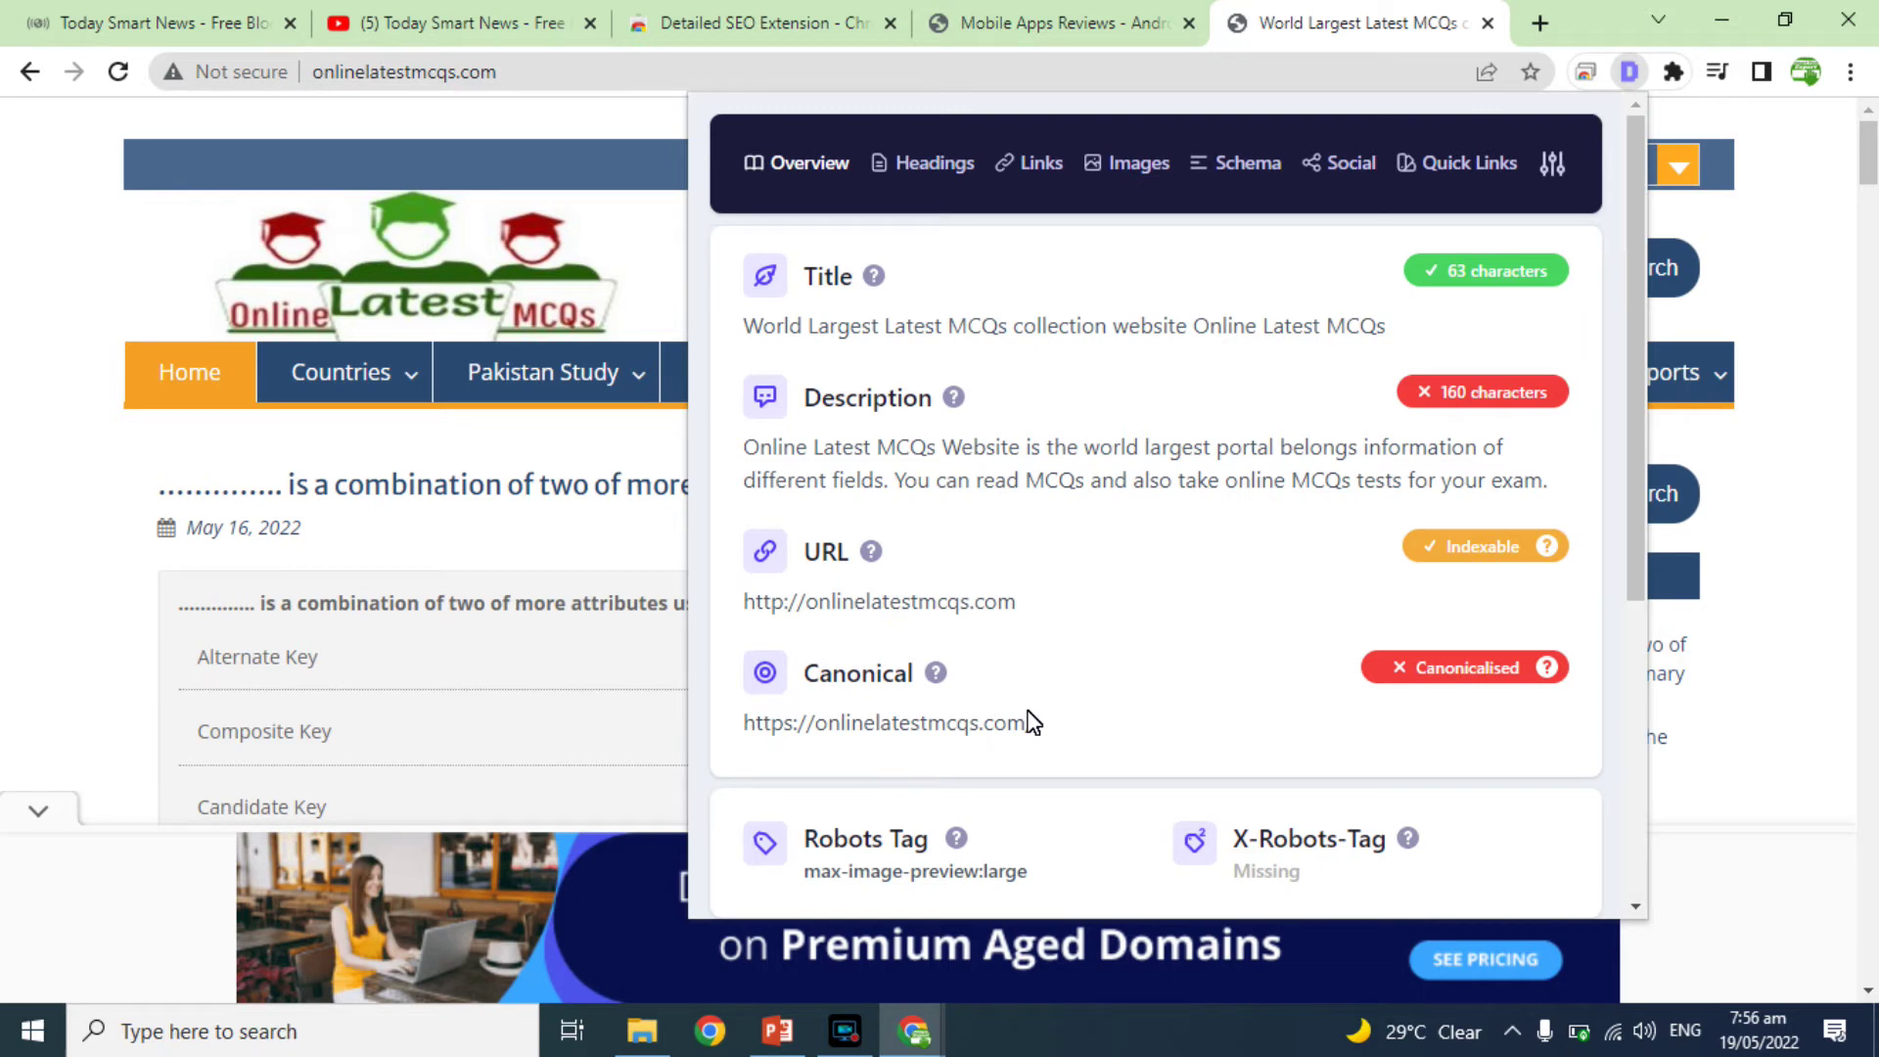
left_click(1487, 22)
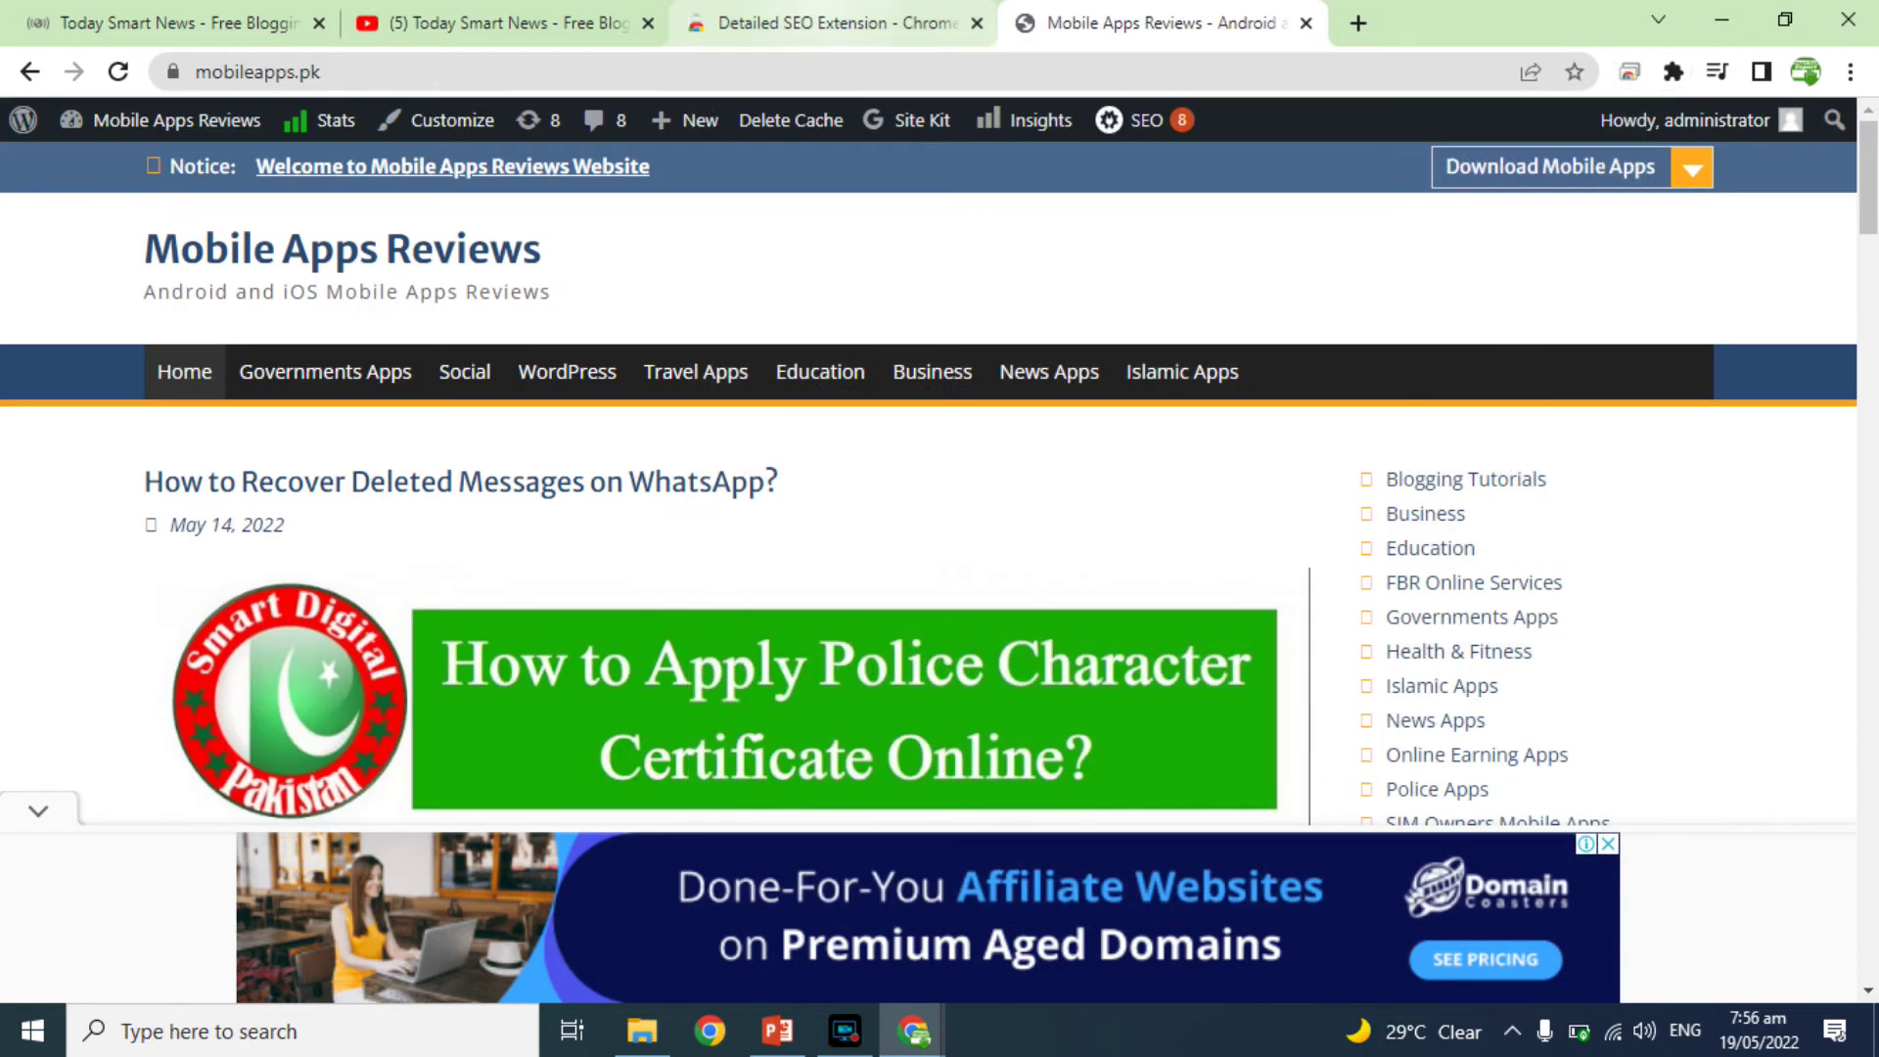
Return to the Chrome Web Store search and look up "keyword surfer".
left_click(822, 21)
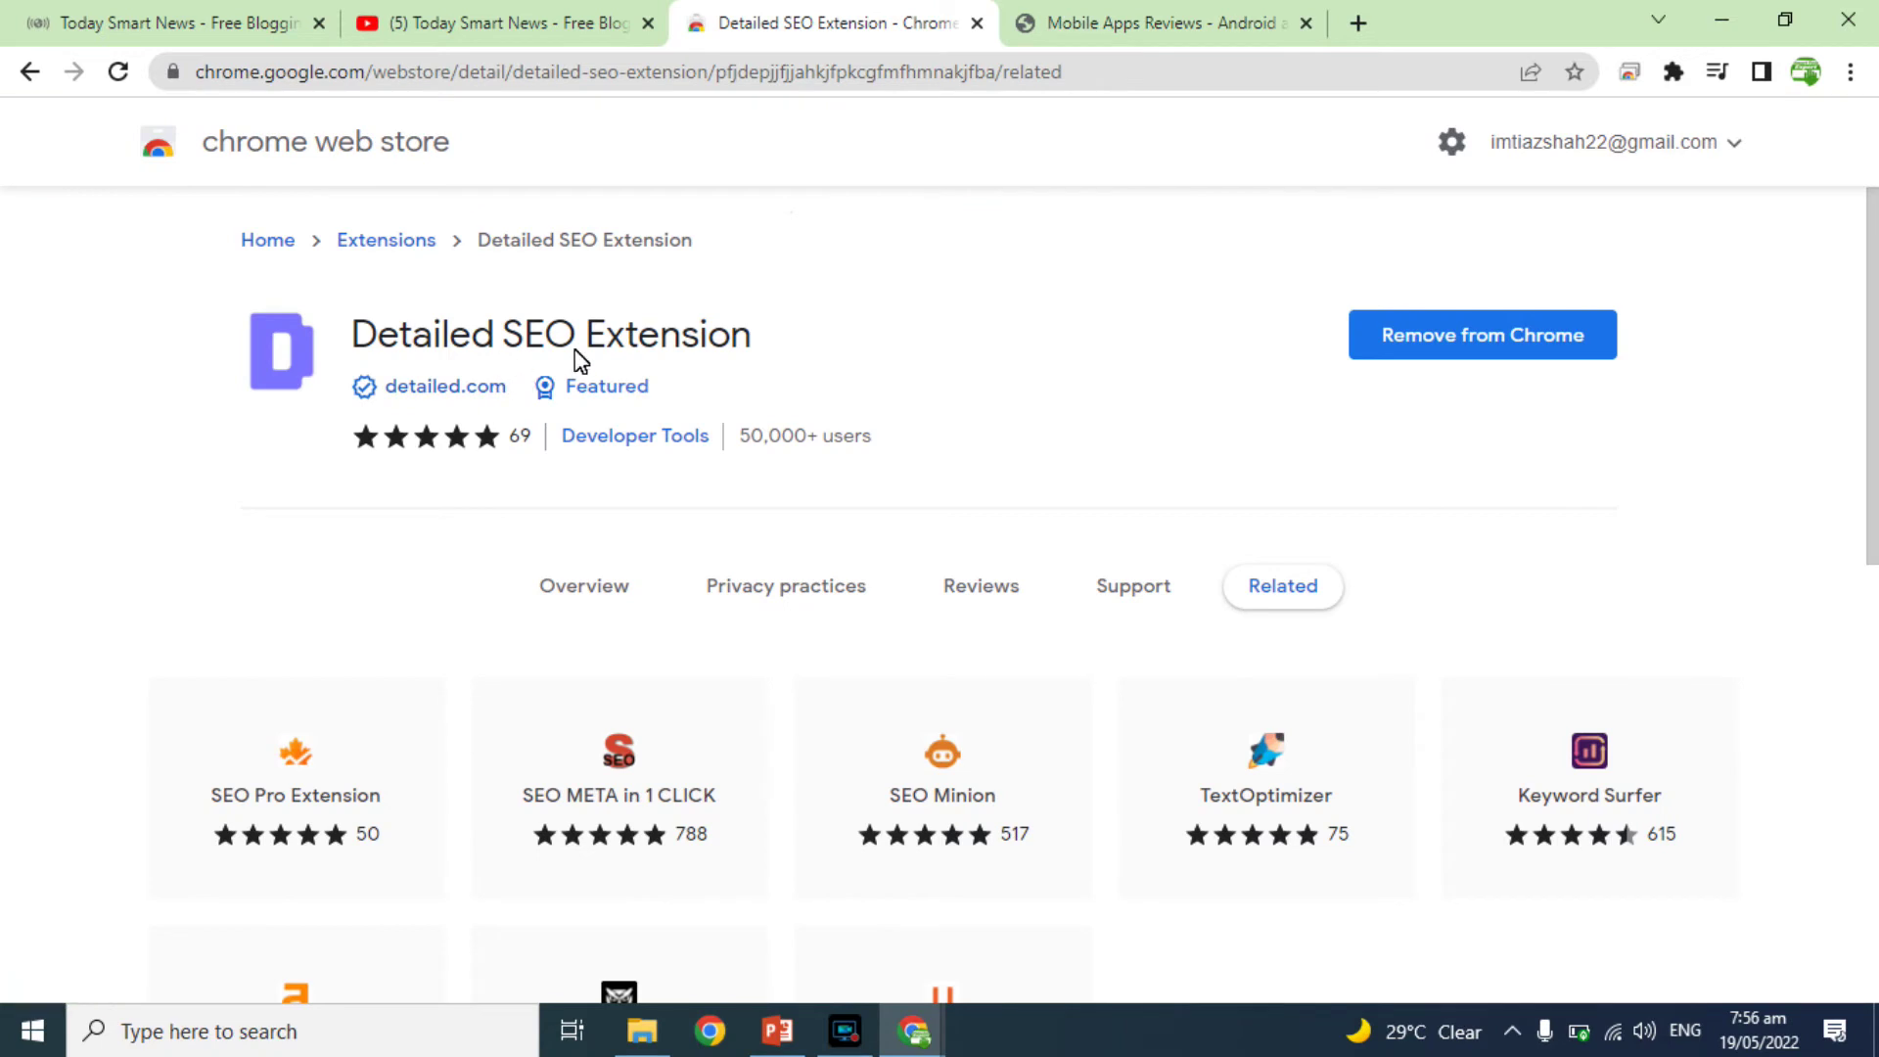
key("alt+Left")
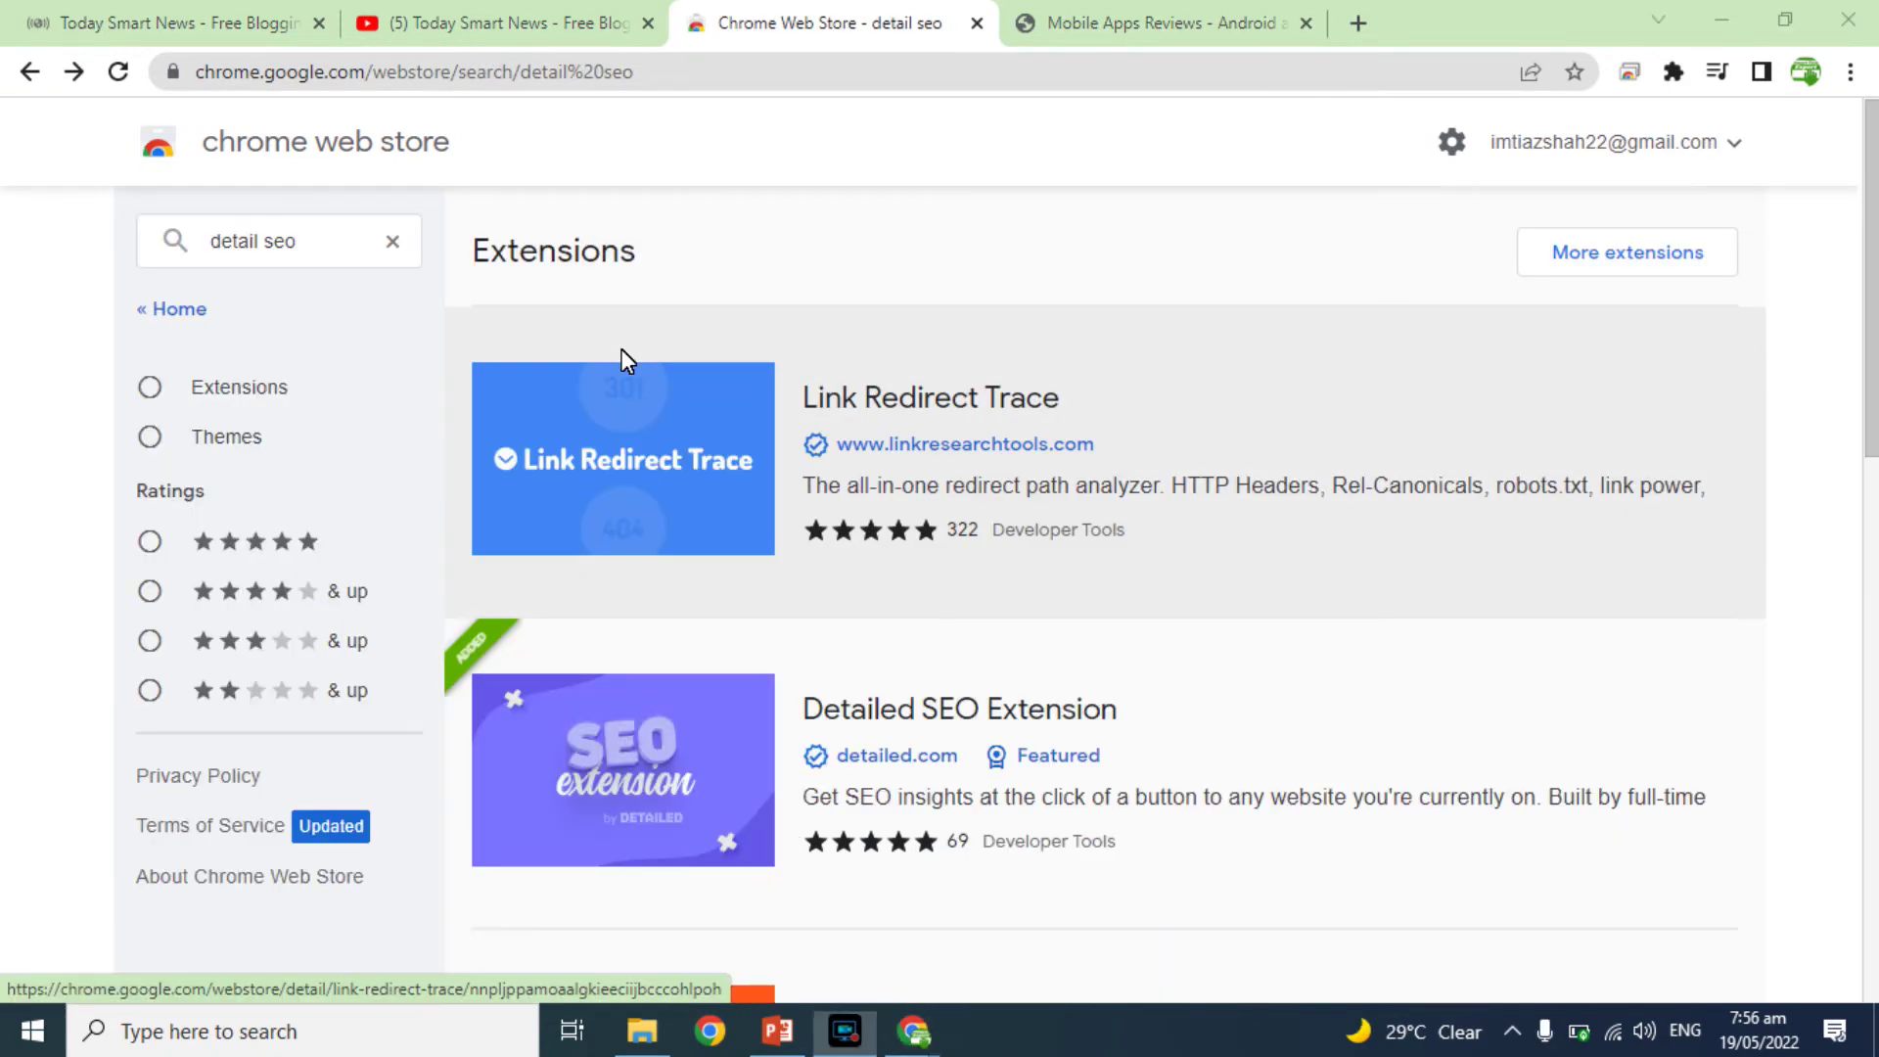
triple_click(274, 244)
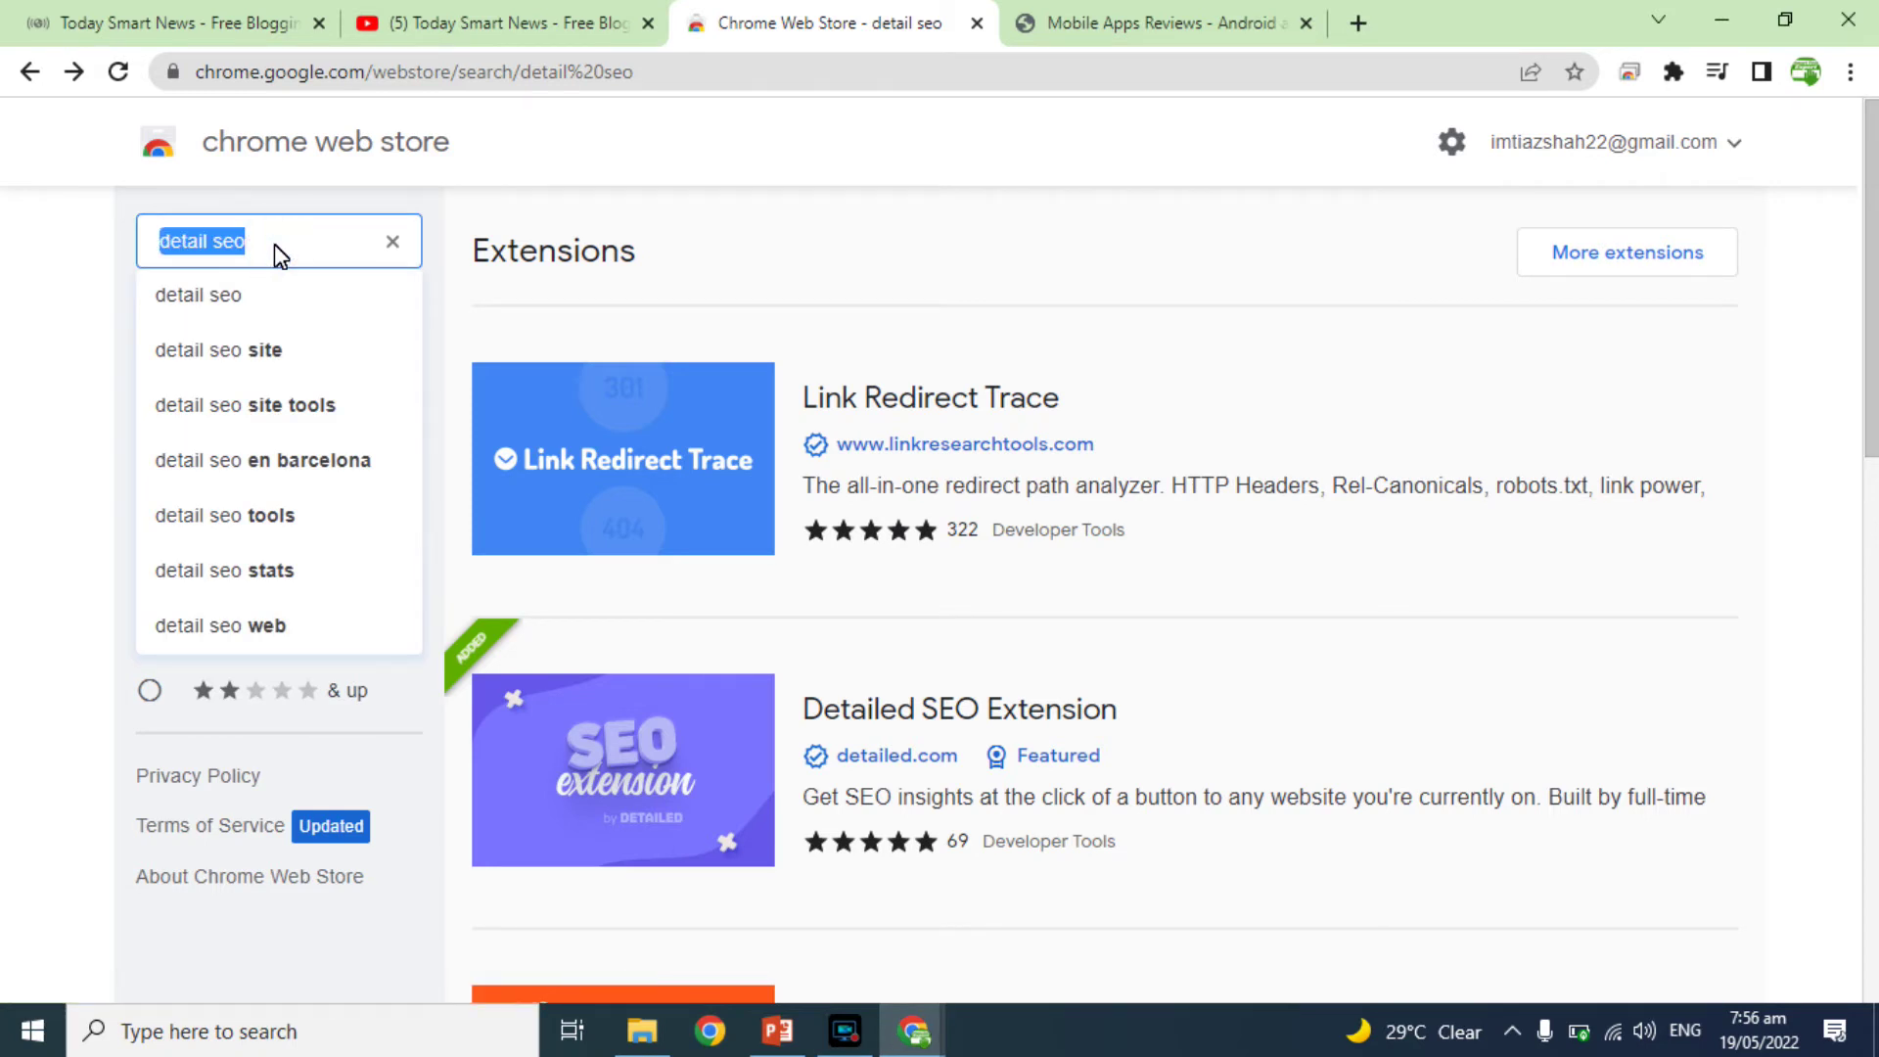
type("keyword surf")
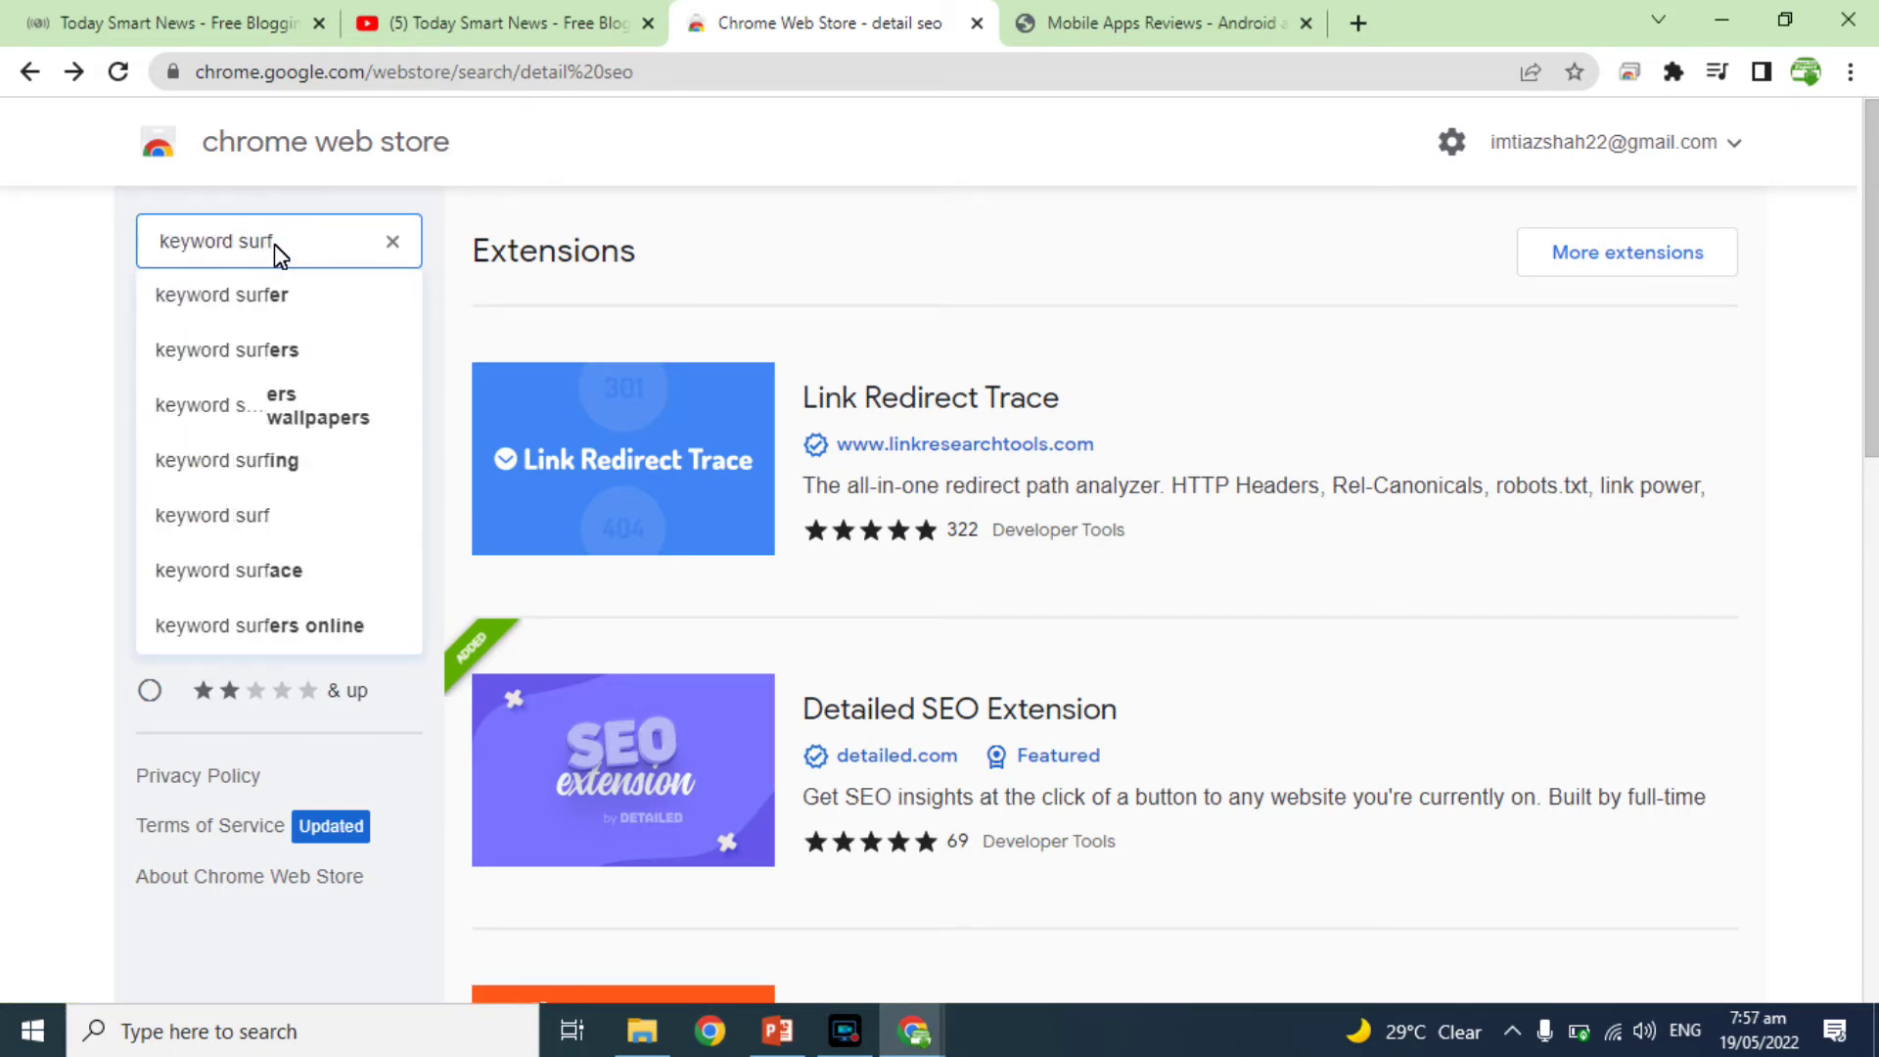
left_click(260, 294)
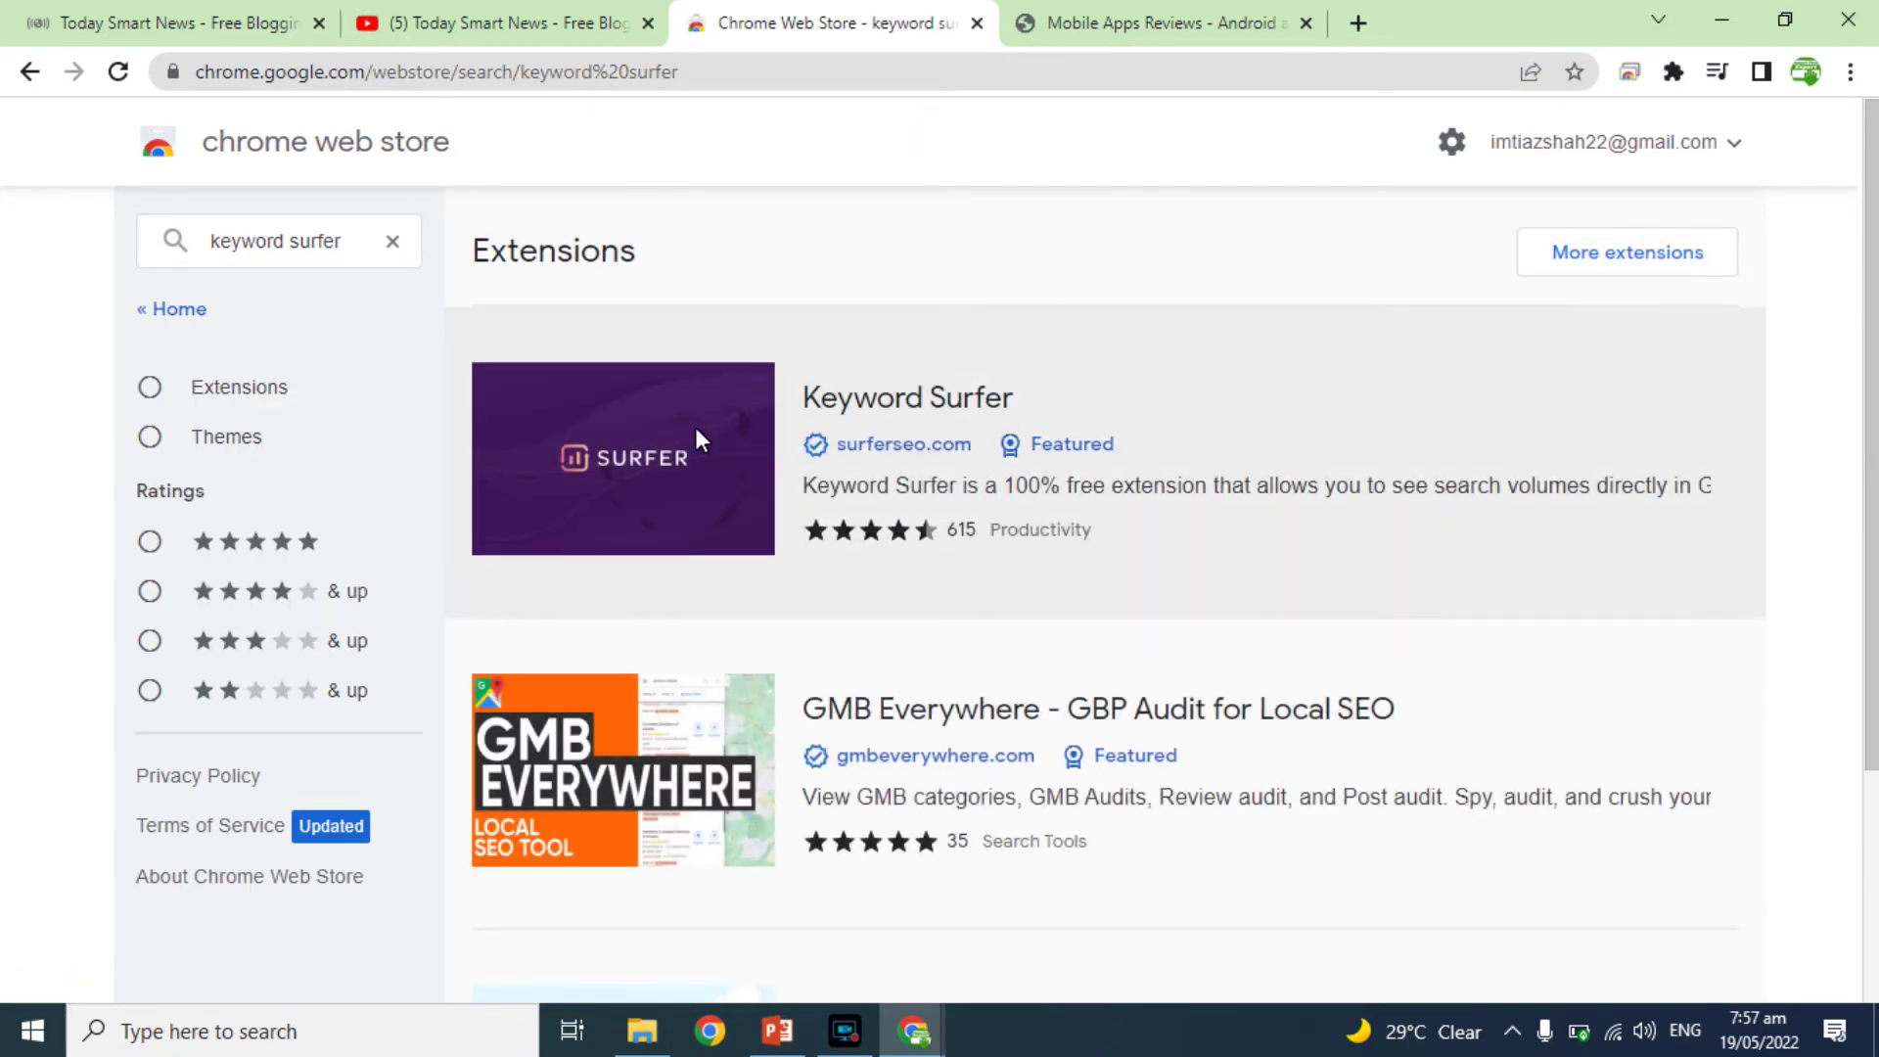
Open the Keyword Surfer listing and add the extension to Chrome.
left_click(873, 410)
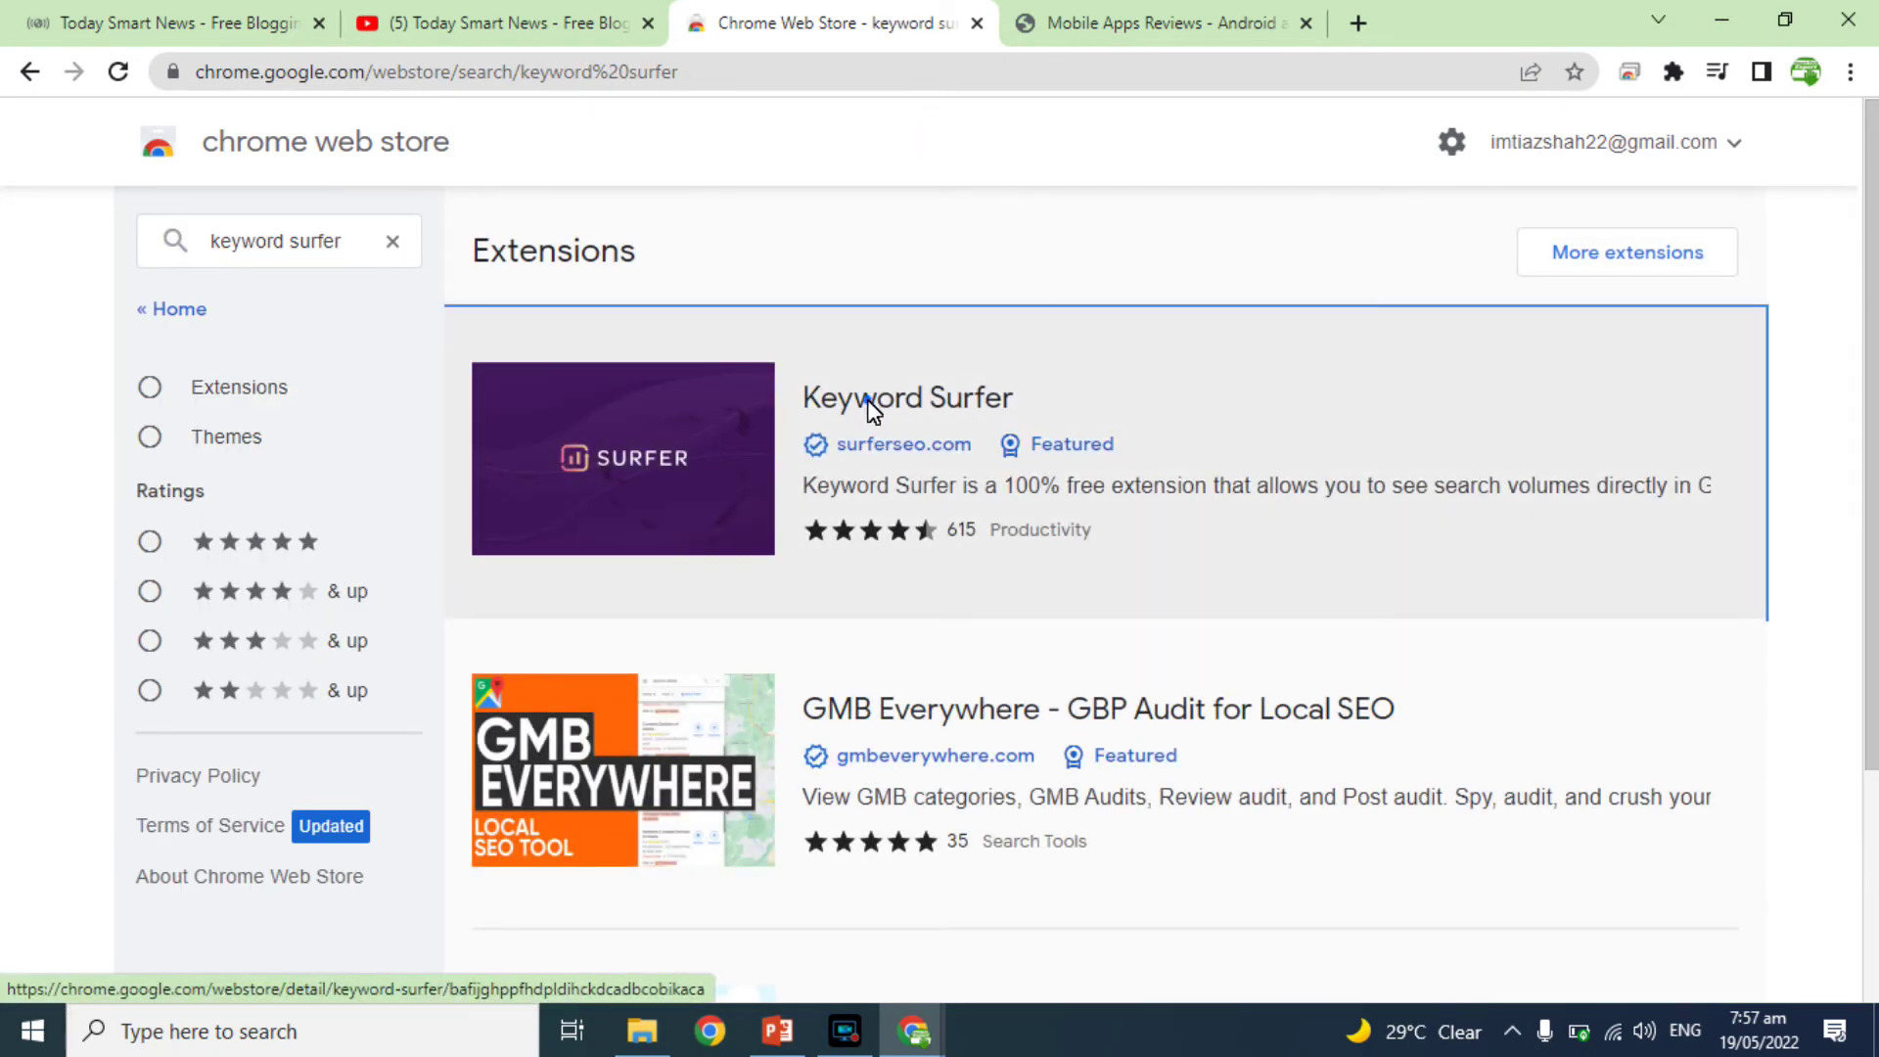
left_click(1485, 352)
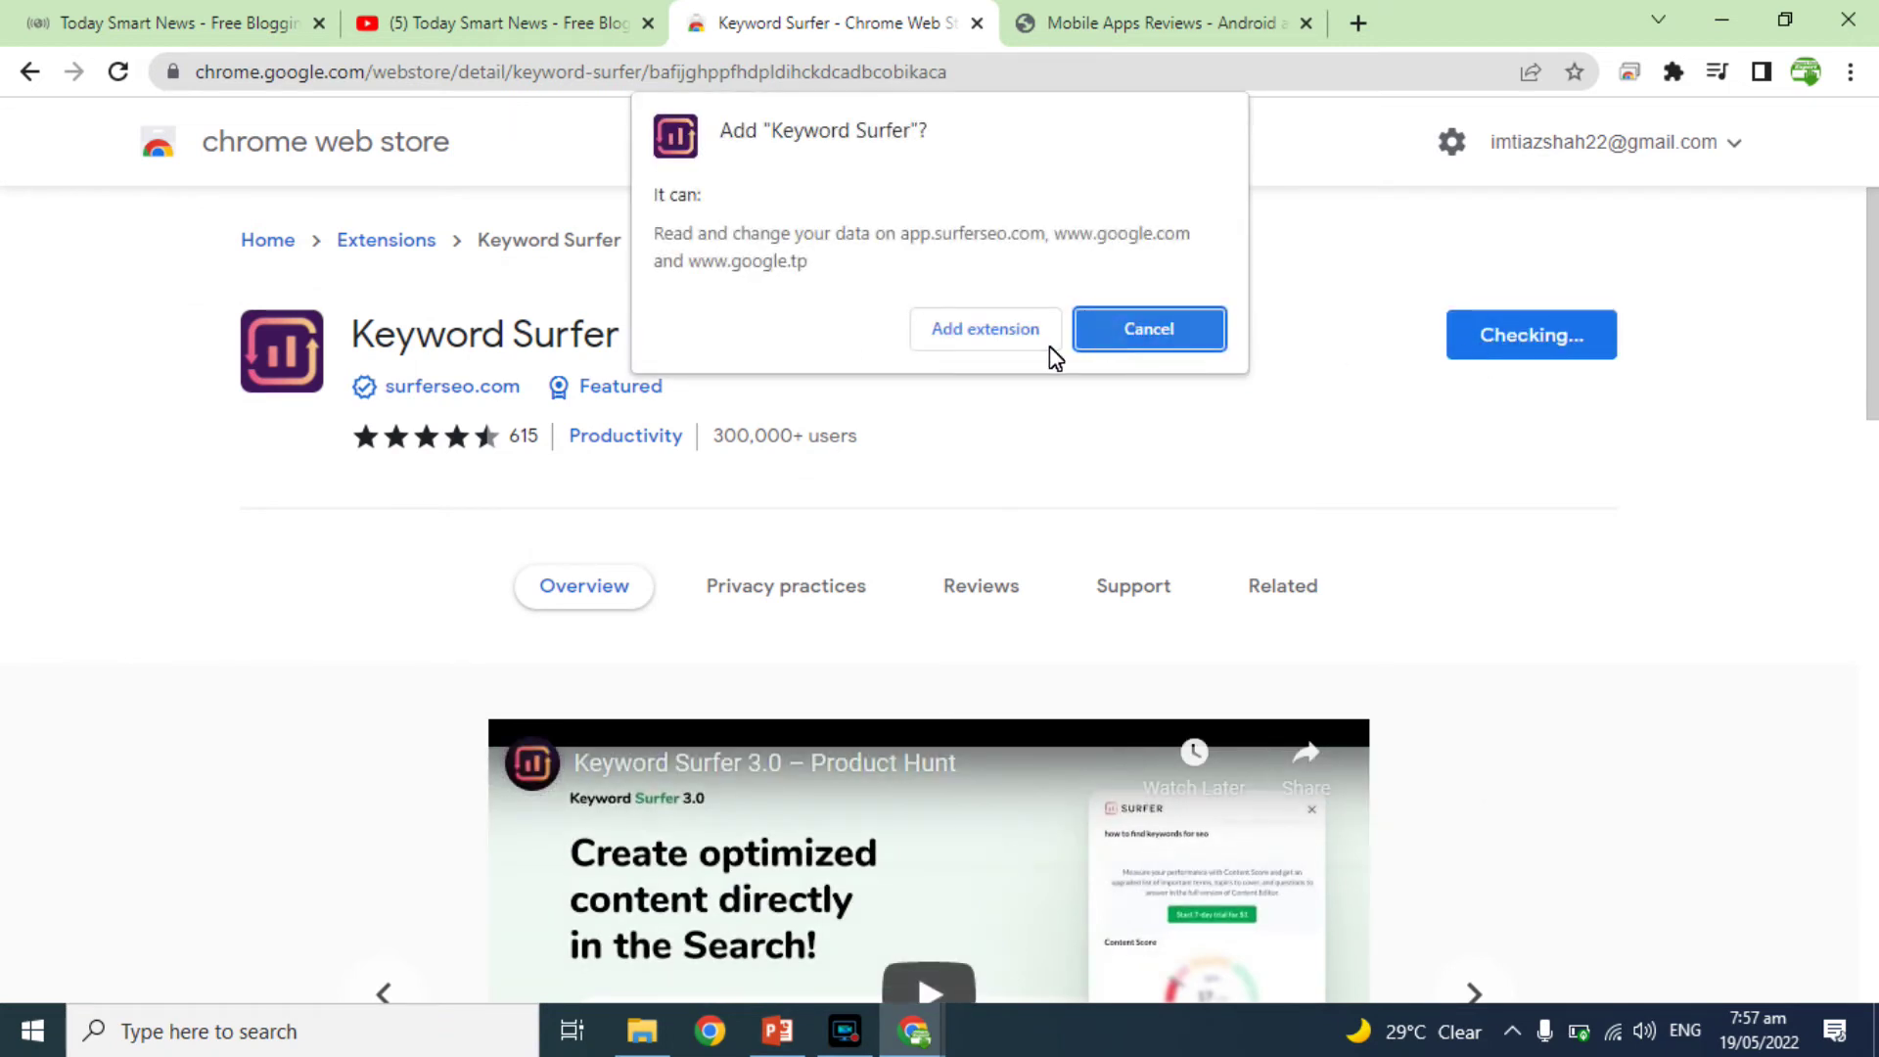
left_click(1023, 340)
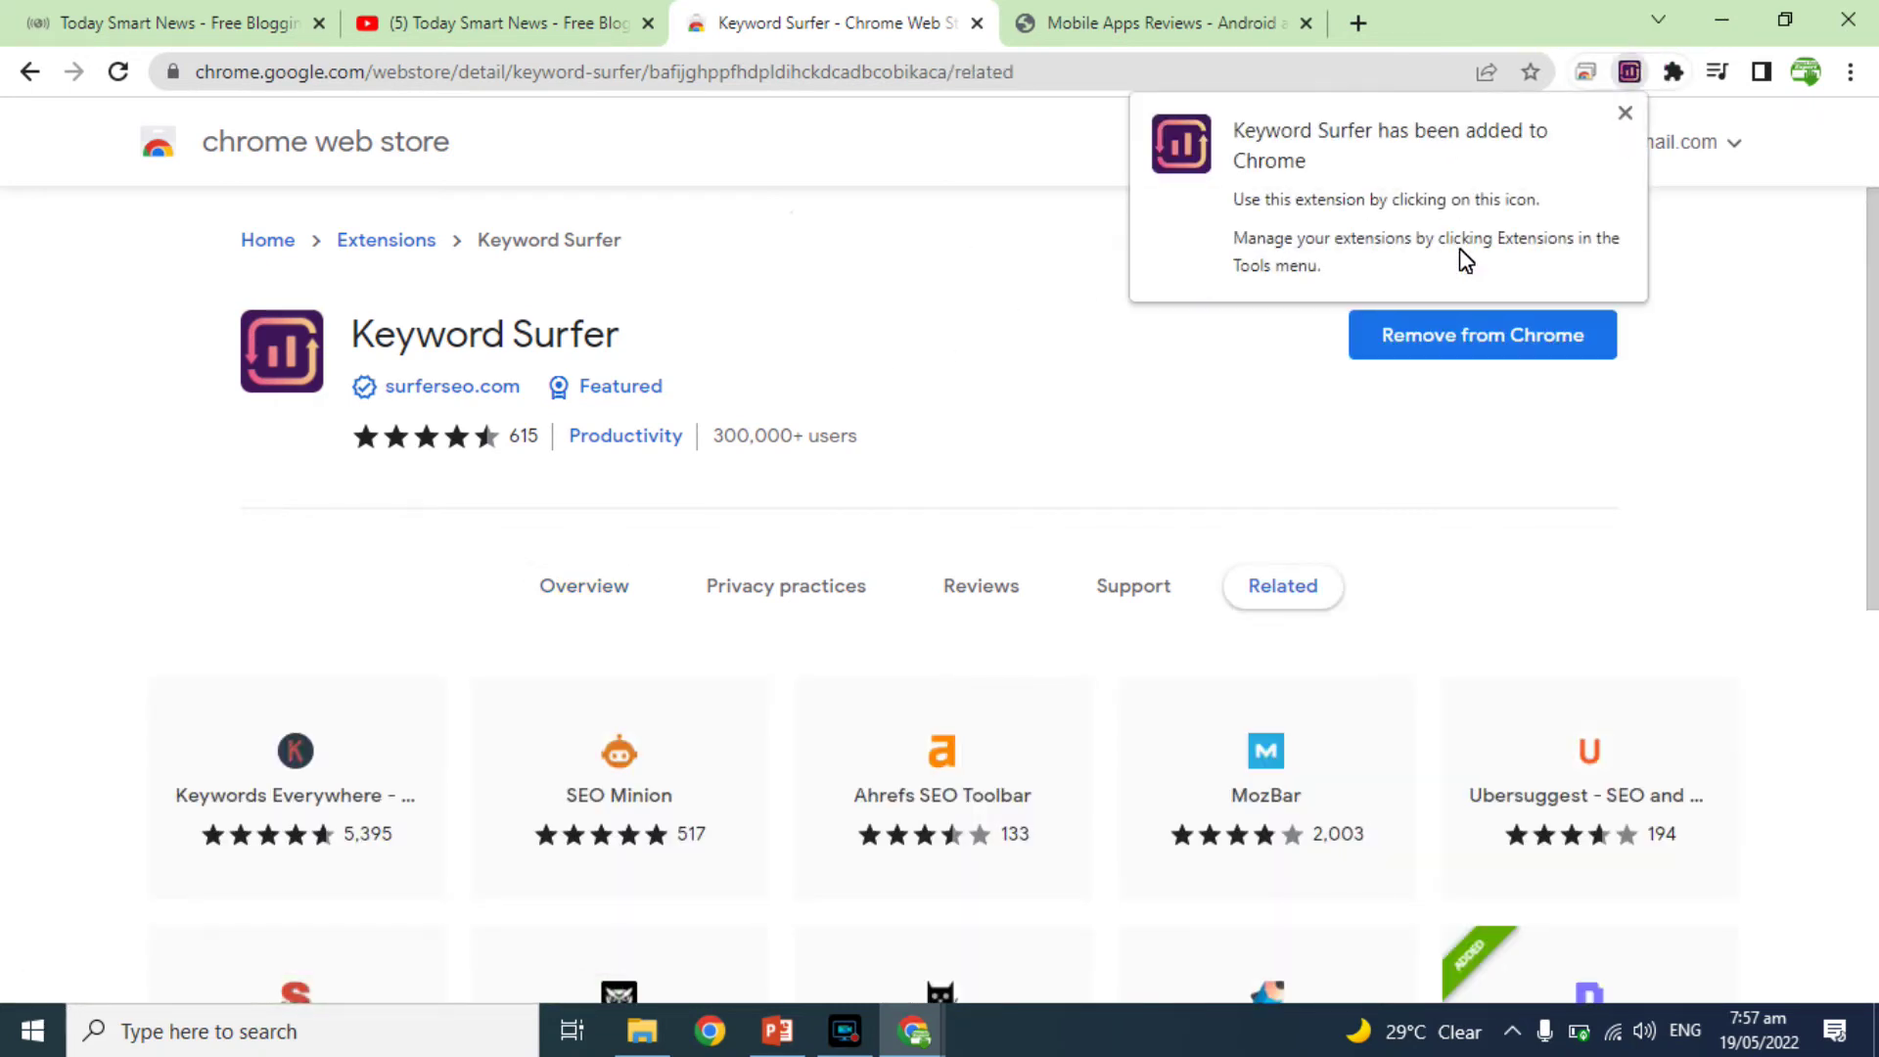
Open Google in a new tab, search for "best laptops" and review the Keyword Surfer metrics on the results.
left_click(1359, 22)
type("go")
key("Return")
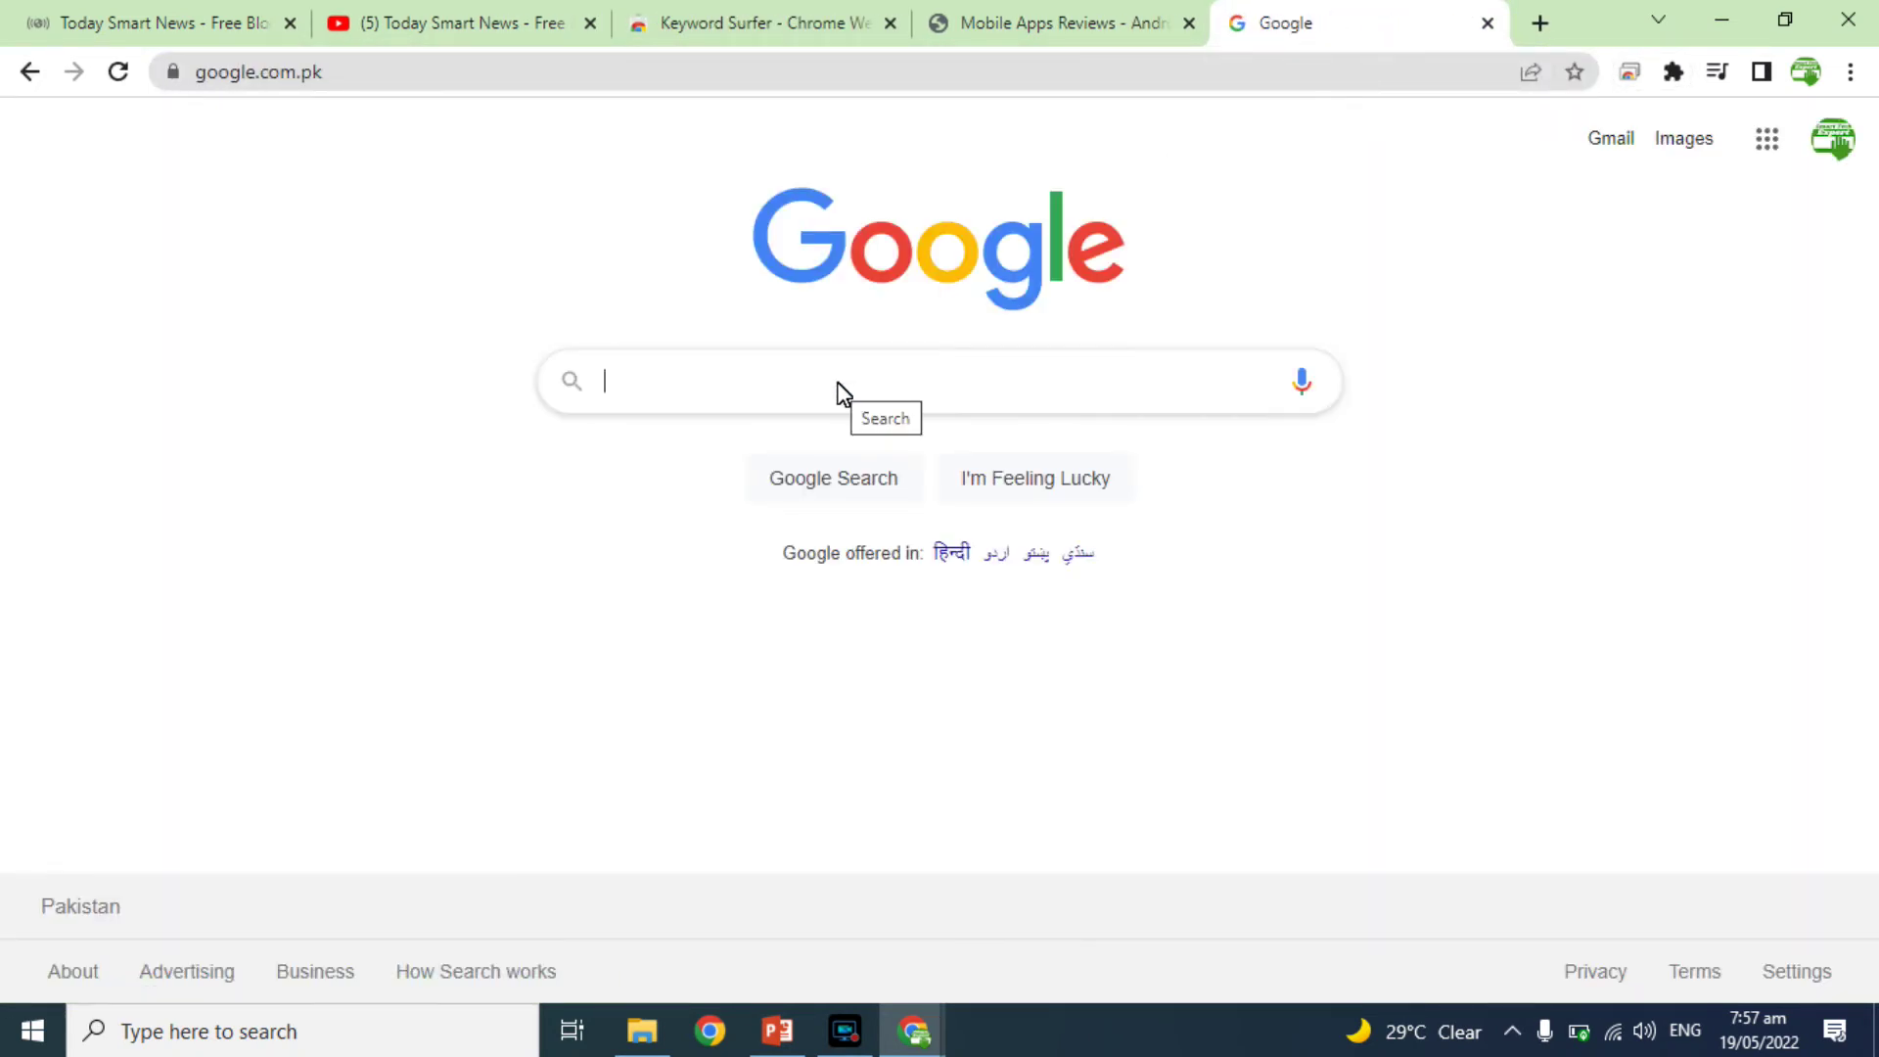
type("best laptops")
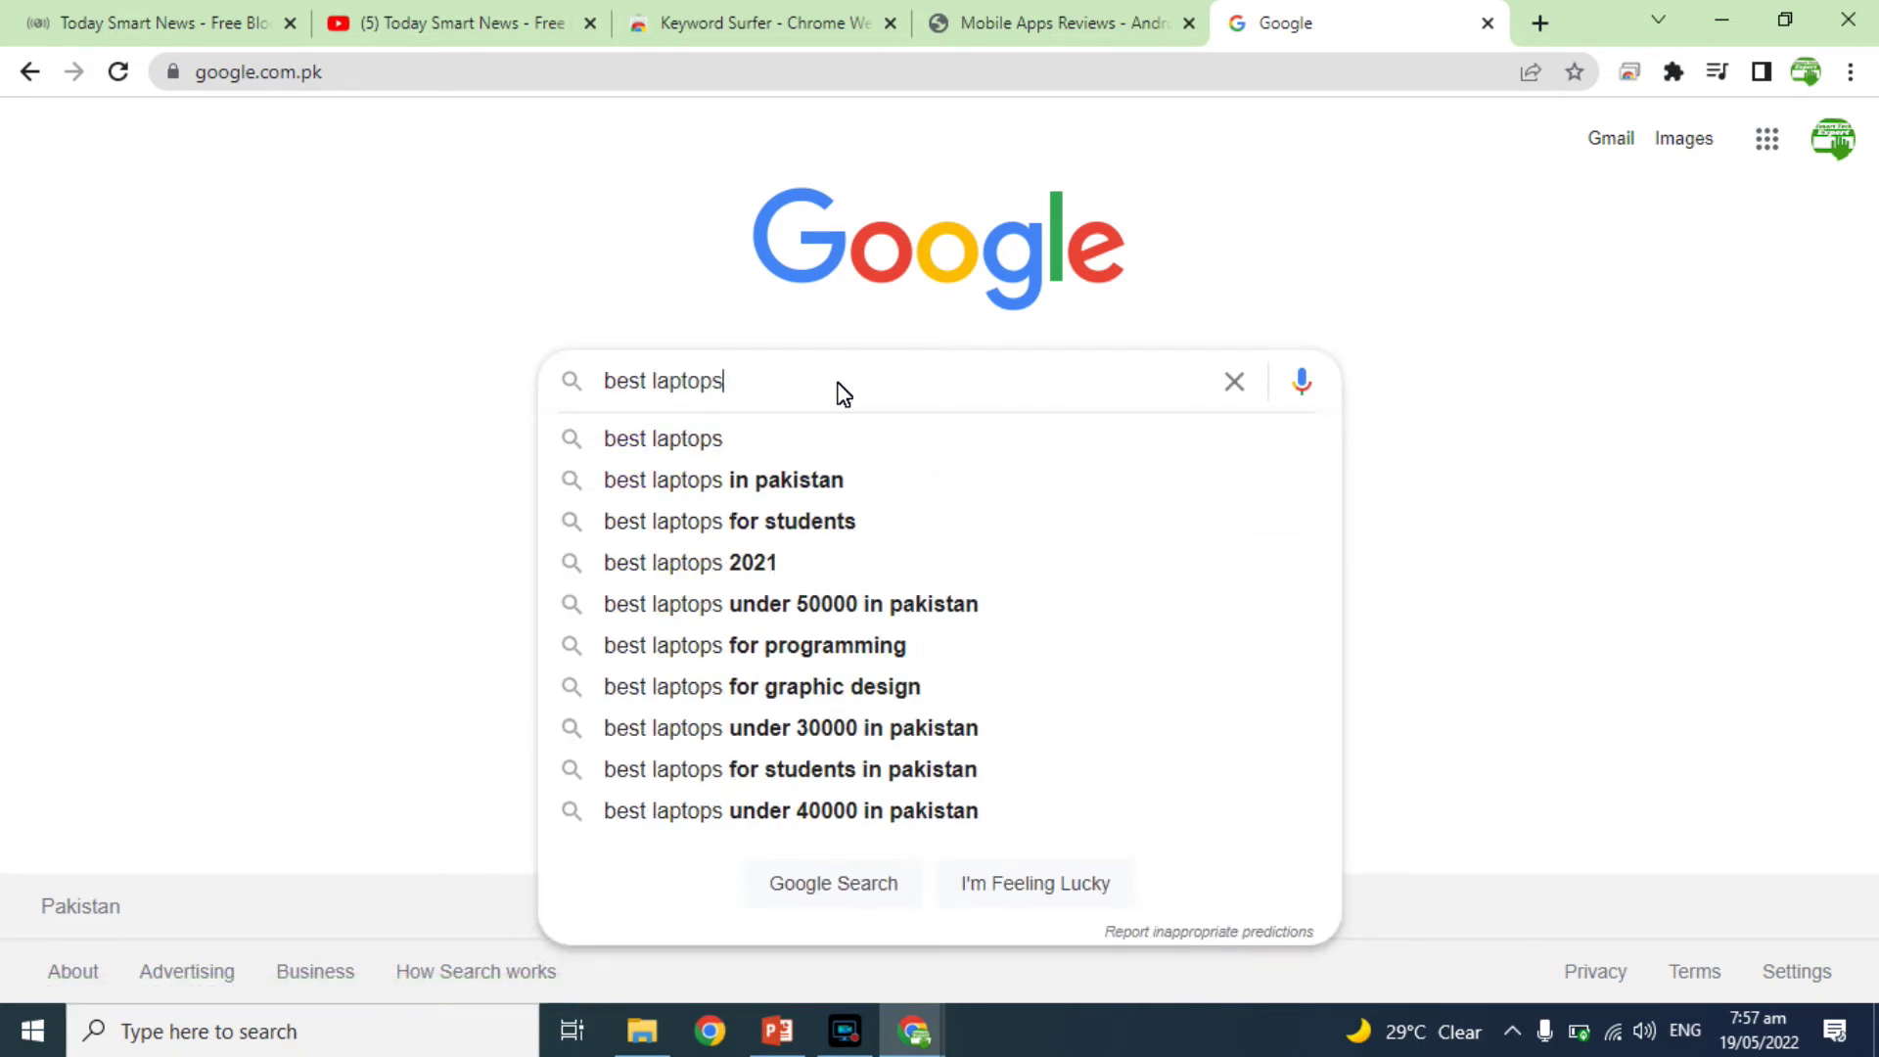
key("Return")
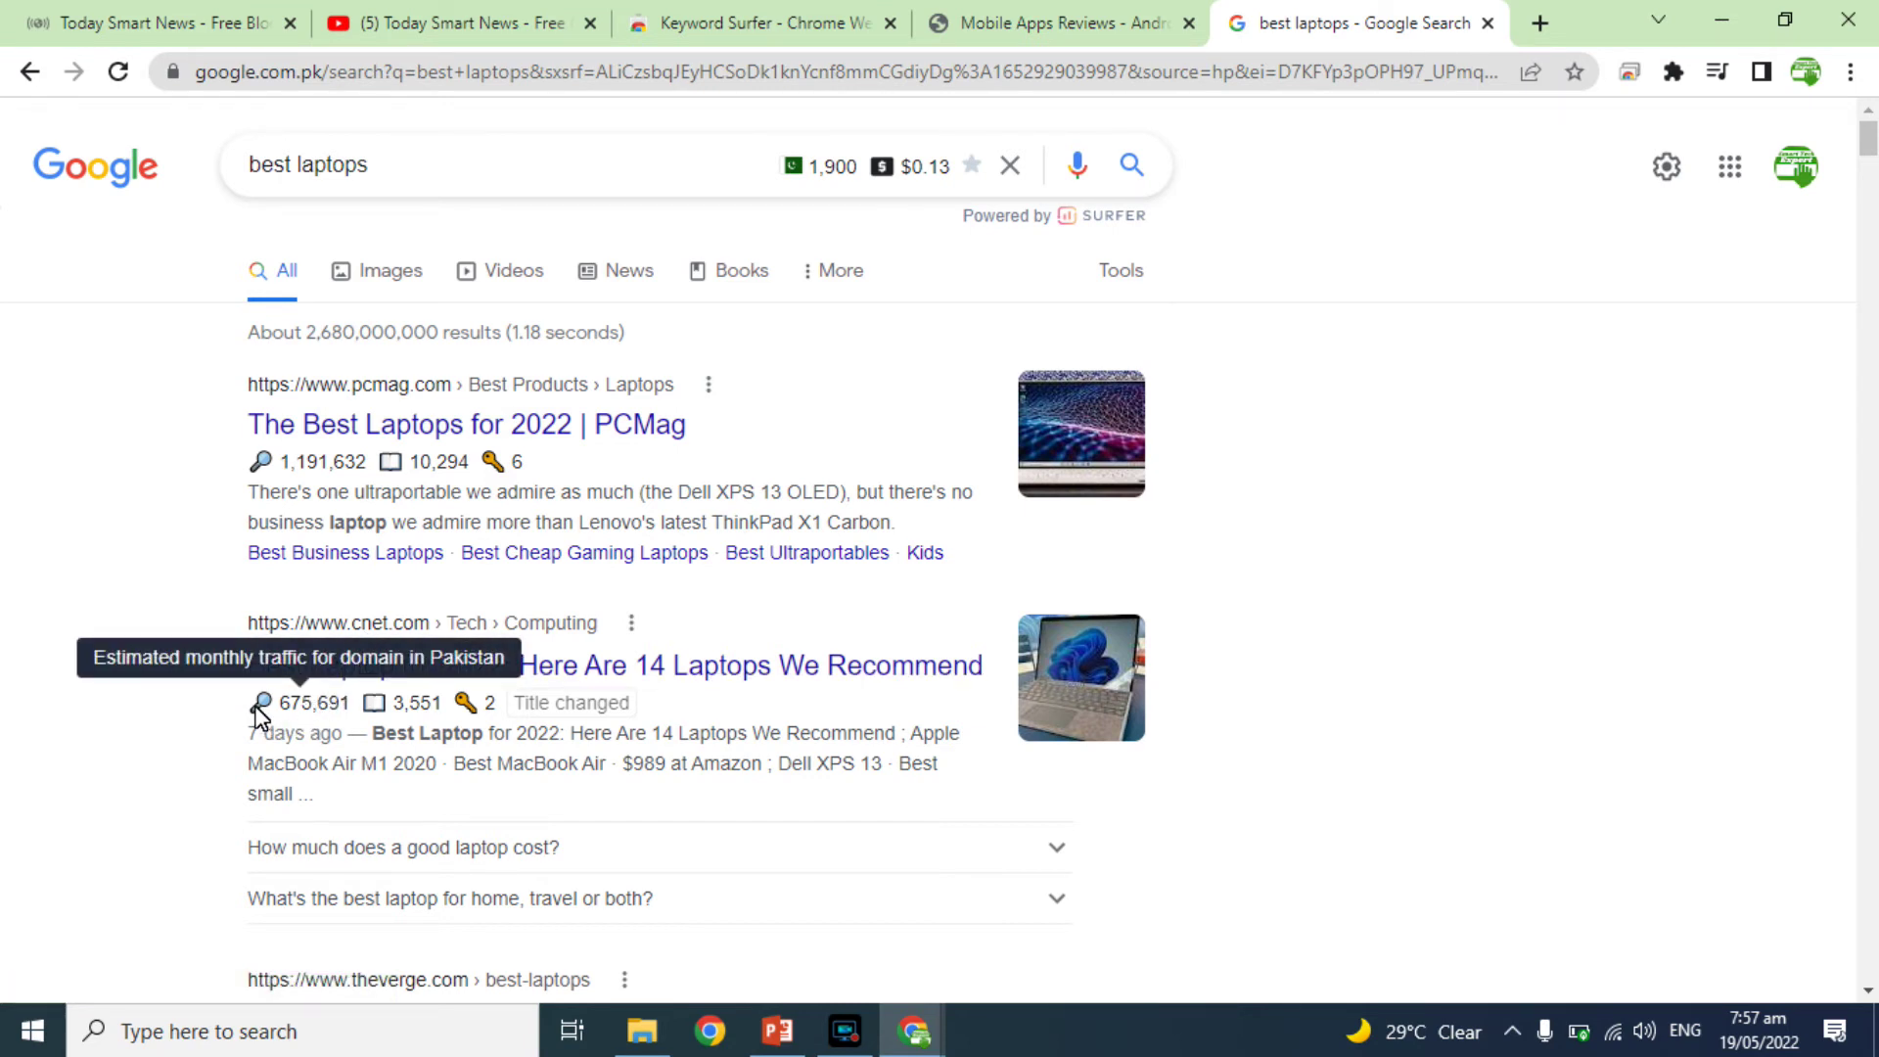
mouse_move(1872, 137)
left_mouse_down()
mouse_move(1872, 177)
mouse_move(1872, 139)
left_mouse_up()
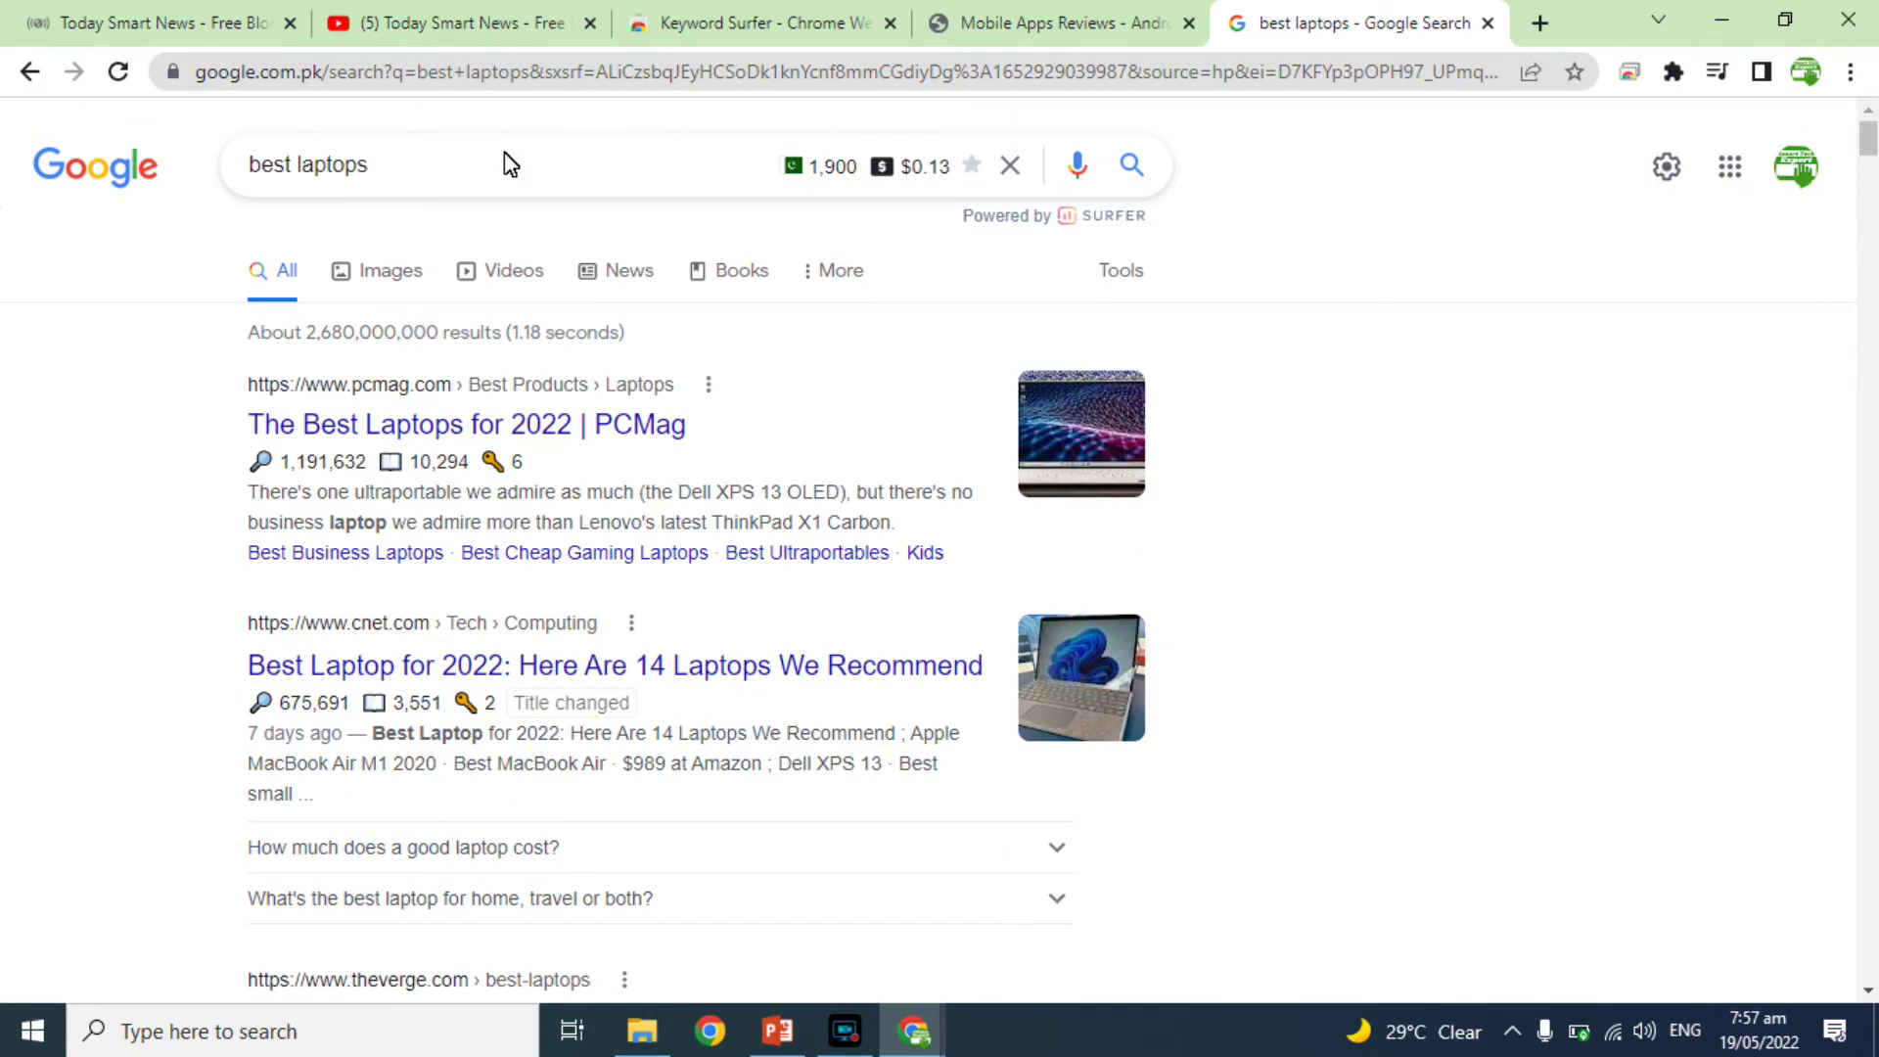
Change the Google query to the suggested "best mobiles under 30000 in pakistan" and run the search.
double_click(304, 173)
type("mobiles")
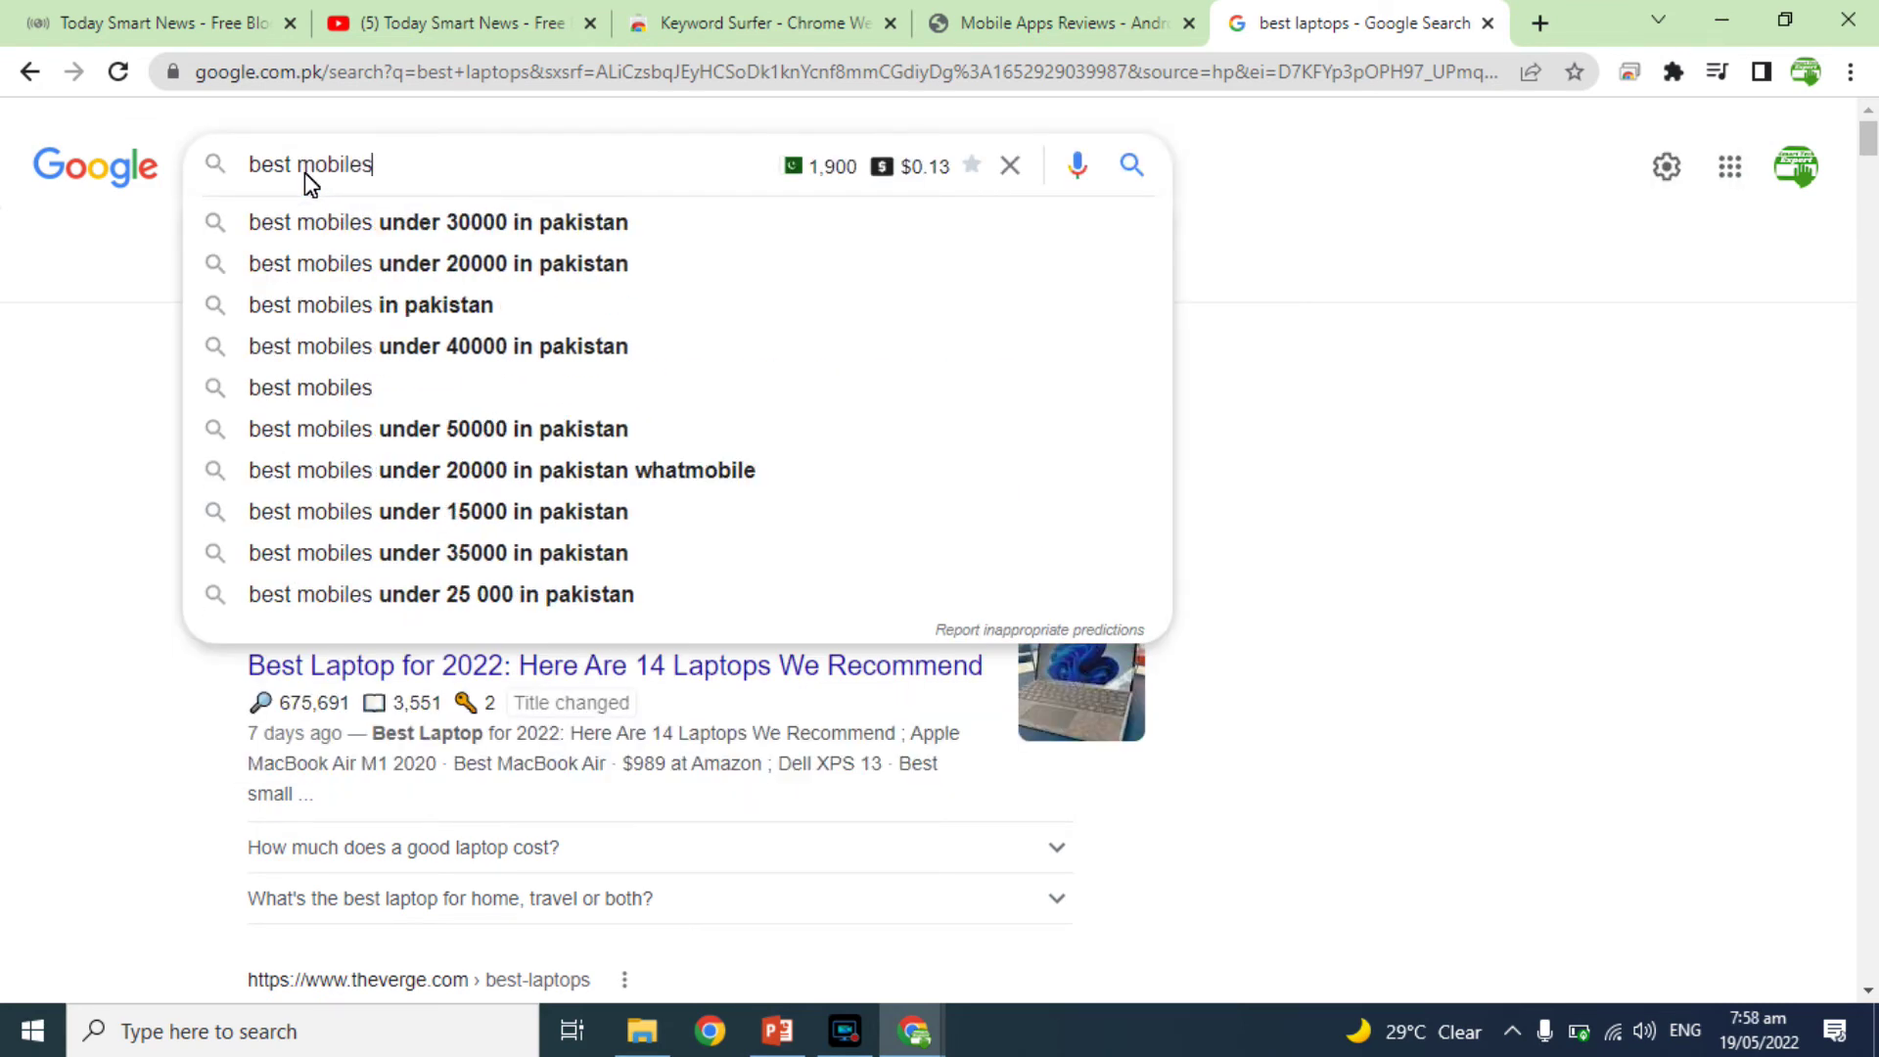
key("Down")
key("Return")
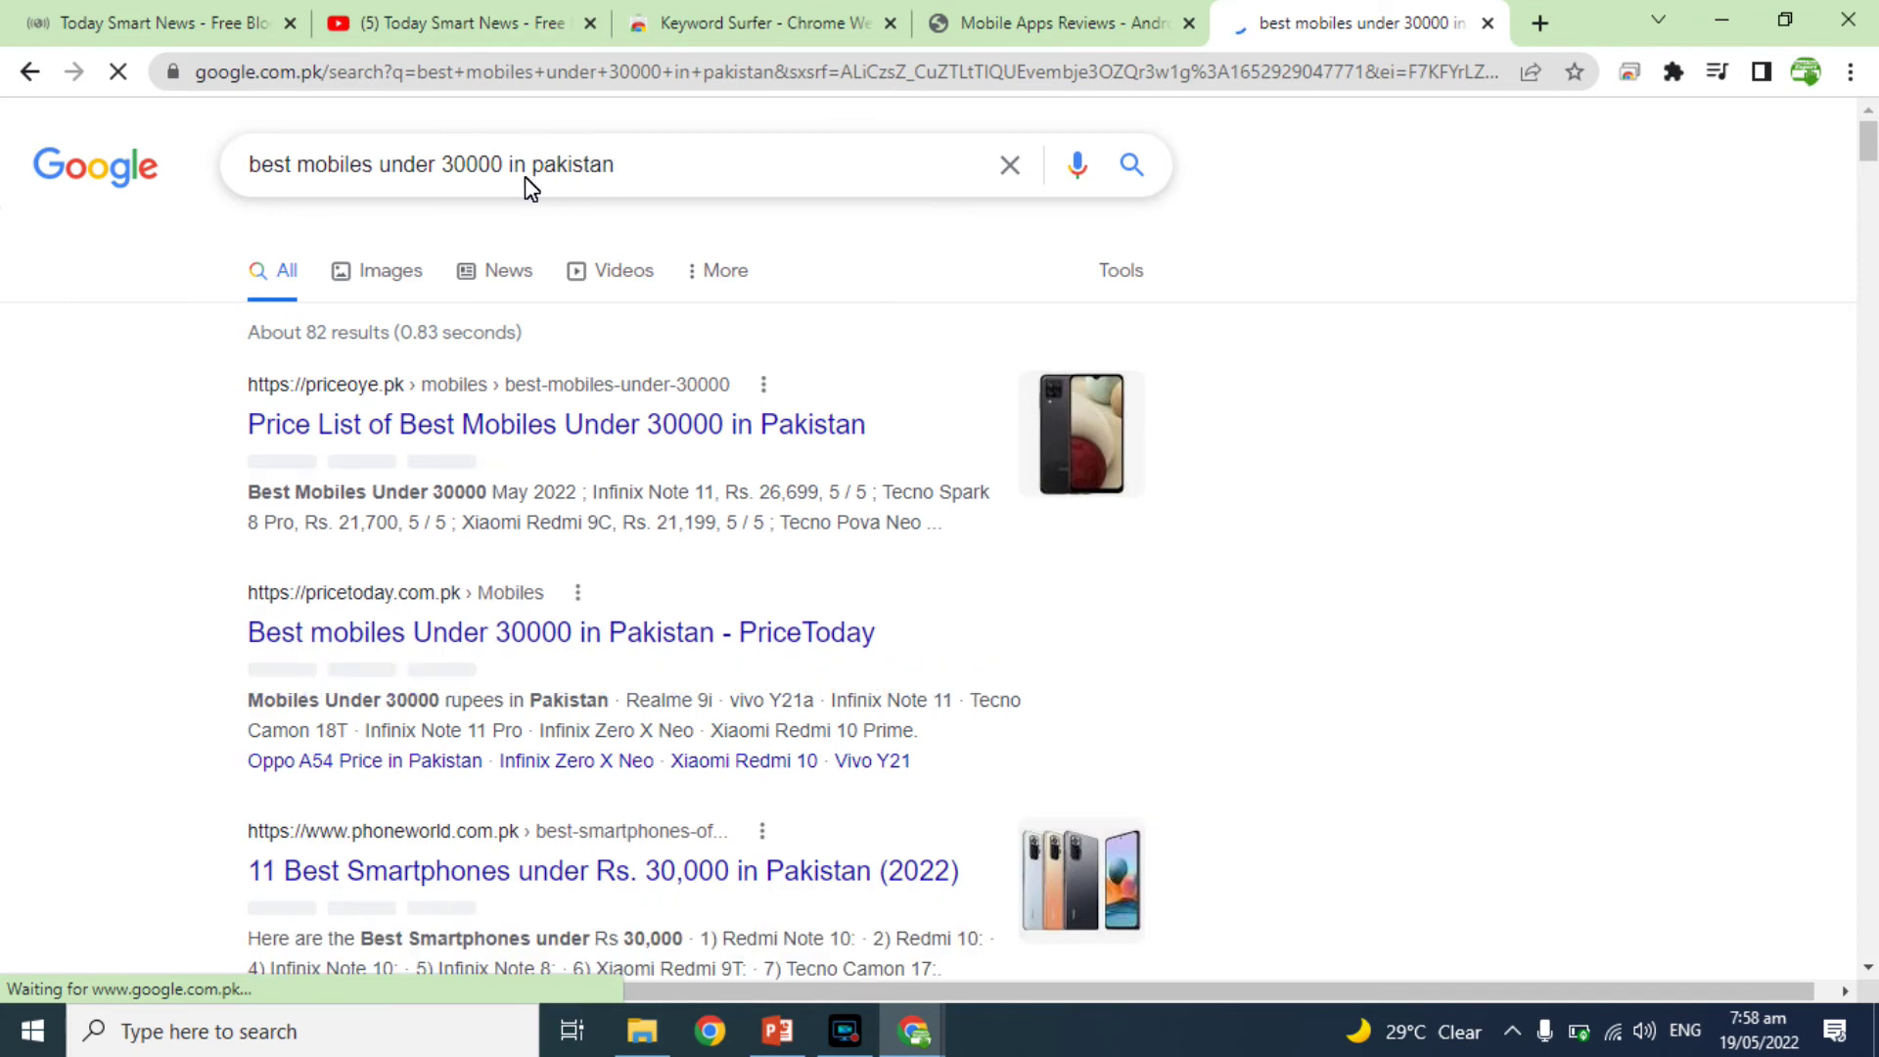
Shorten the Google query to "best mobiles" and search again to compare the keyword metrics.
left_click_drag(602, 167, 328, 161)
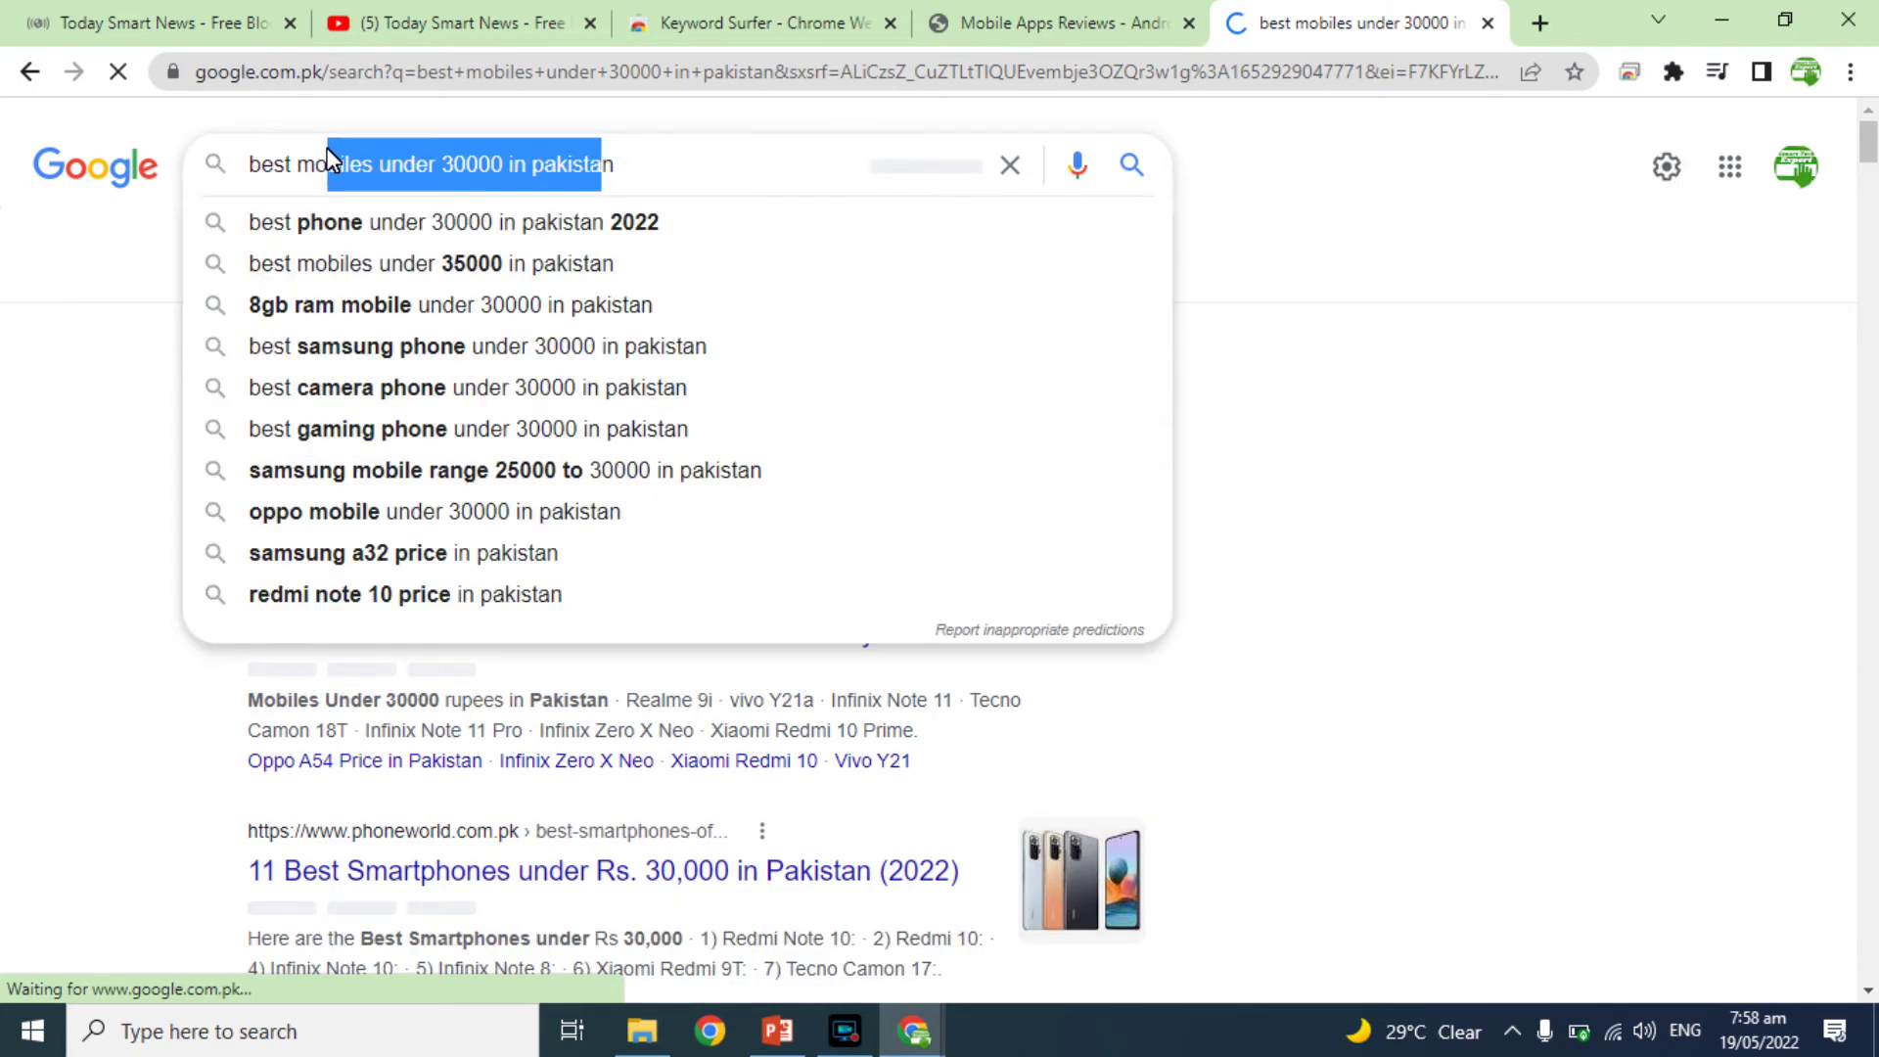
left_click(642, 178)
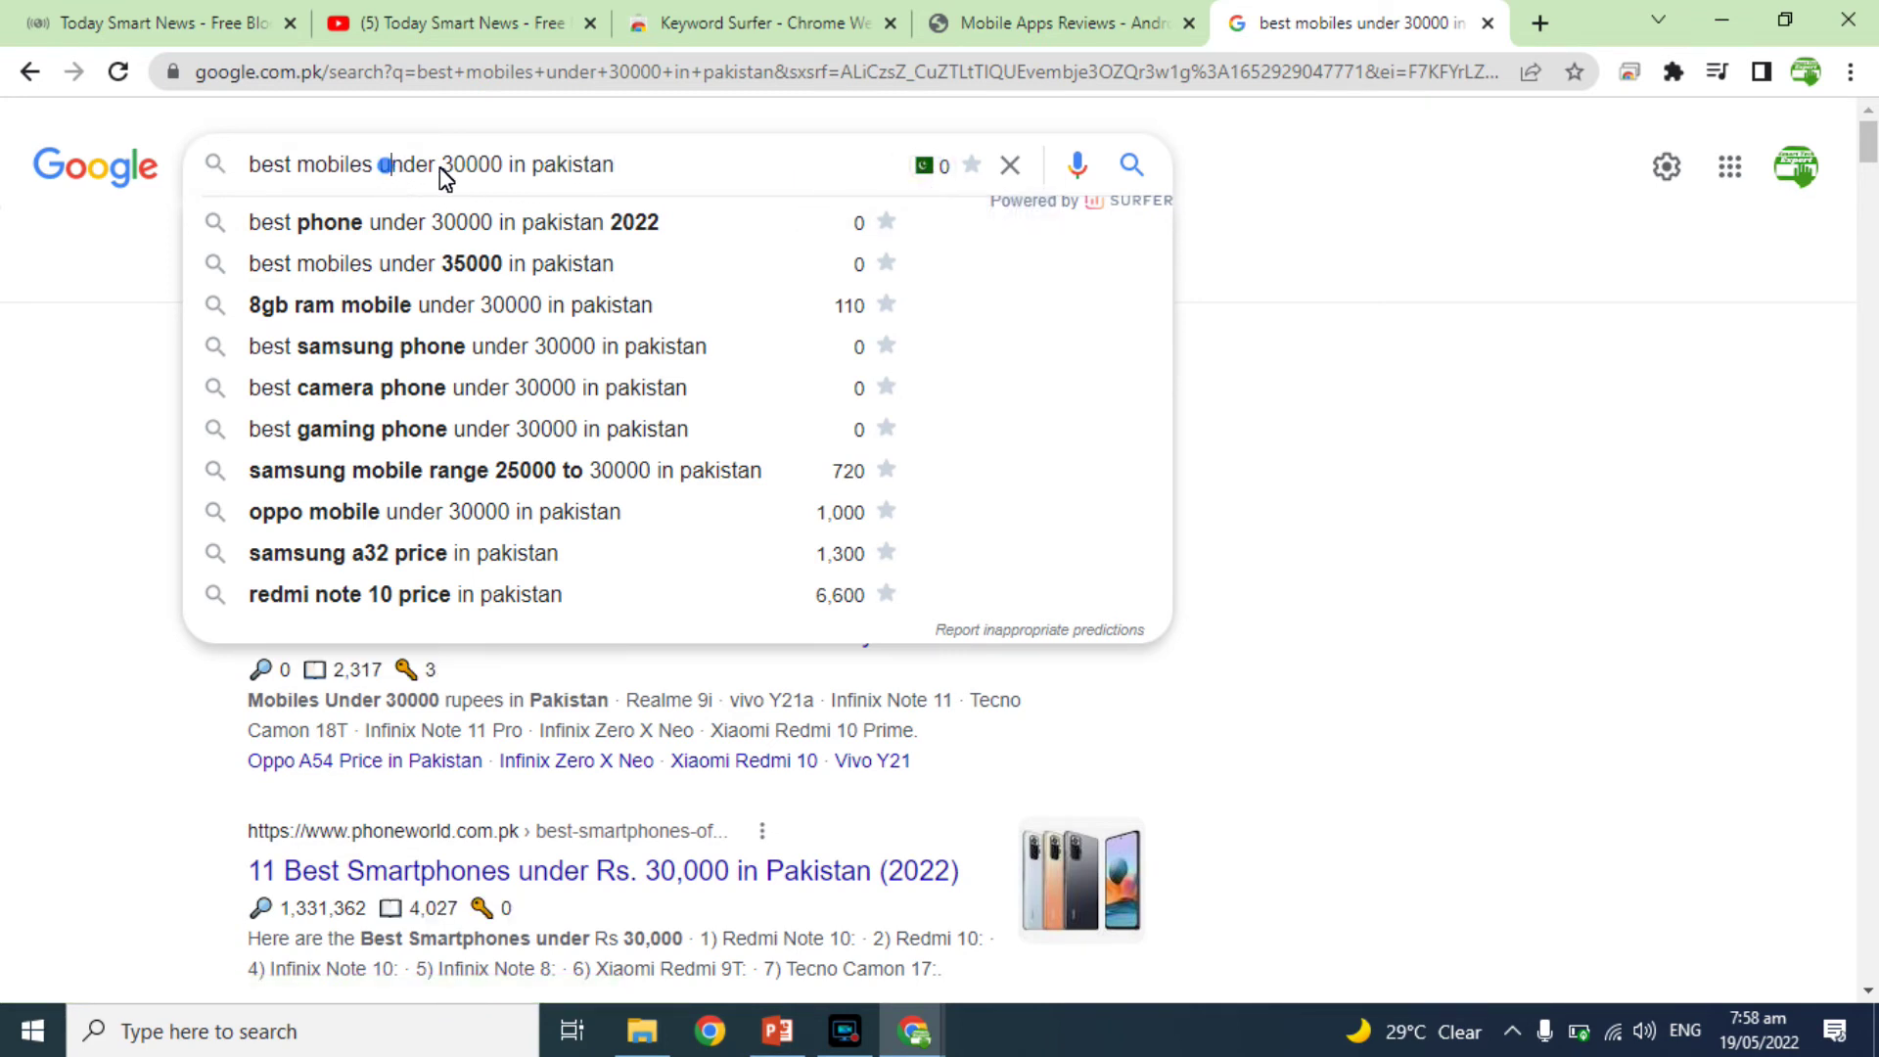
left_click_drag(380, 164, 795, 203)
key("BackSpace")
key("Return")
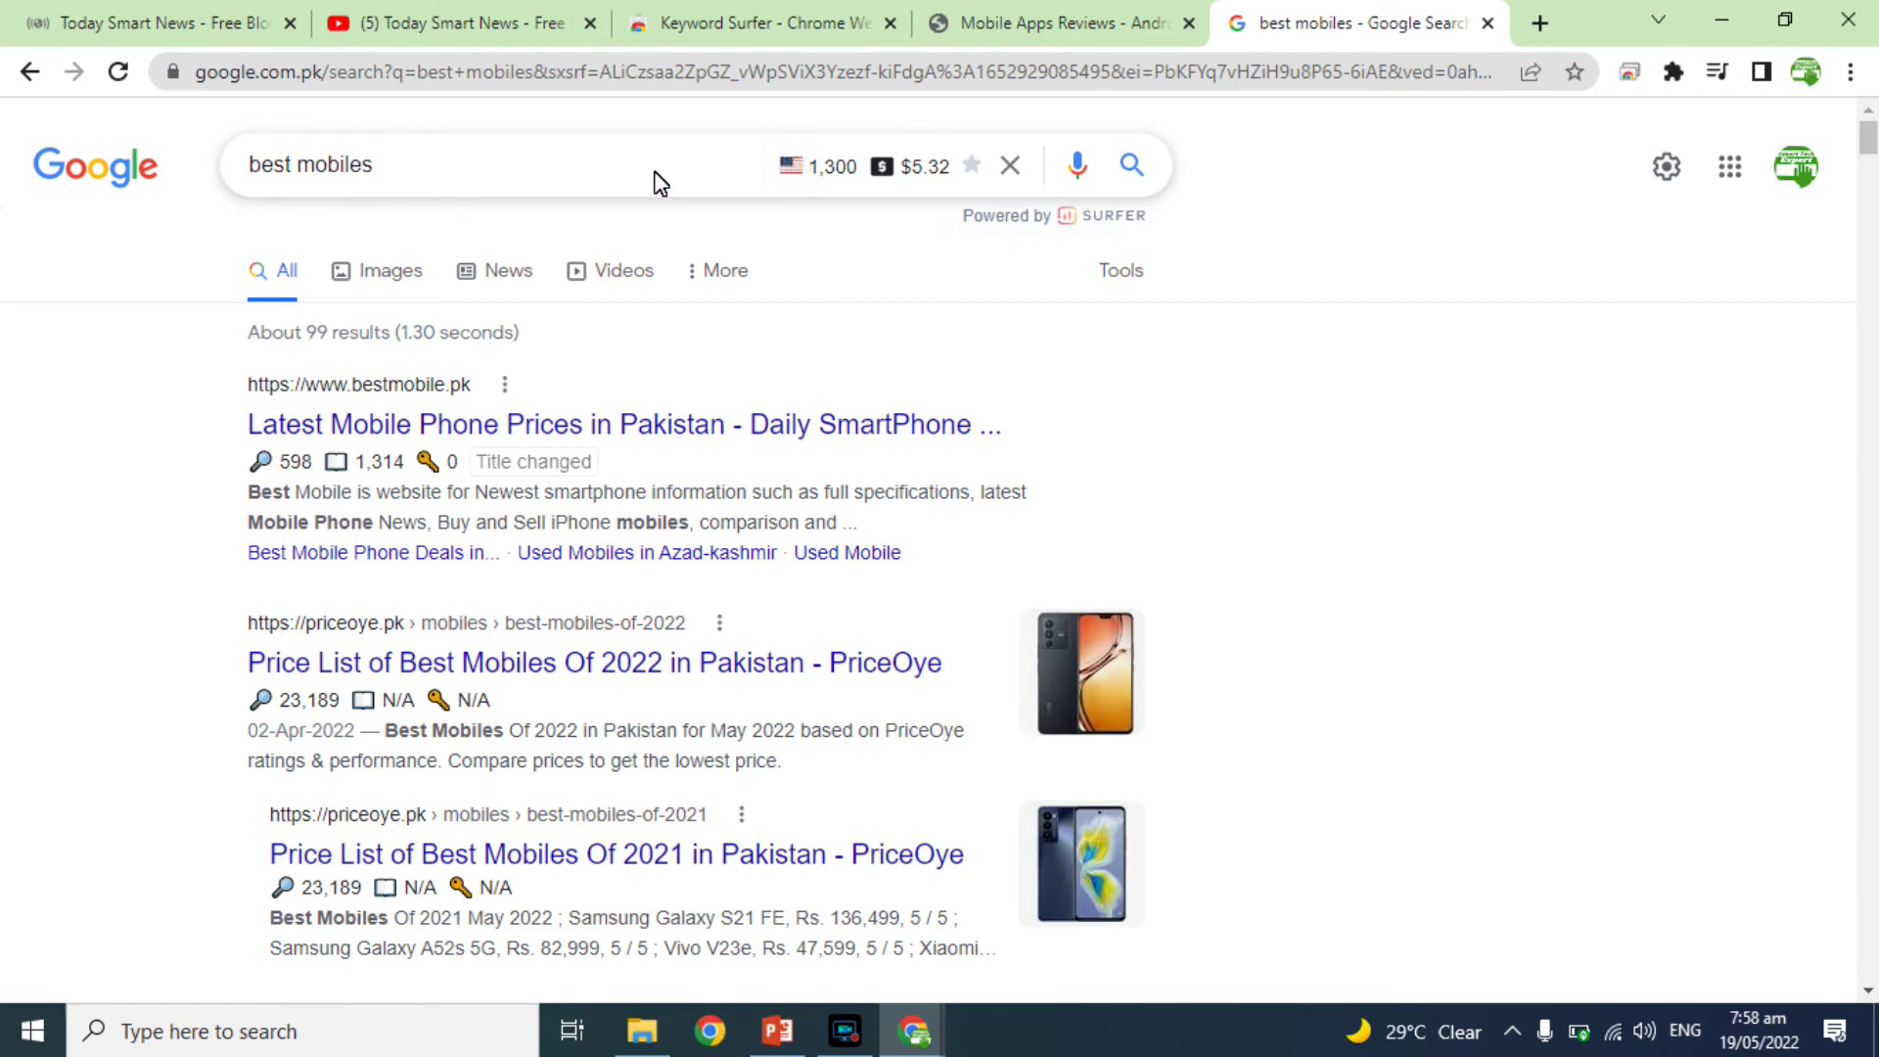
Search Google for "how to earn online" and review the Keyword Surfer metrics for the query and its results.
triple_click(333, 168)
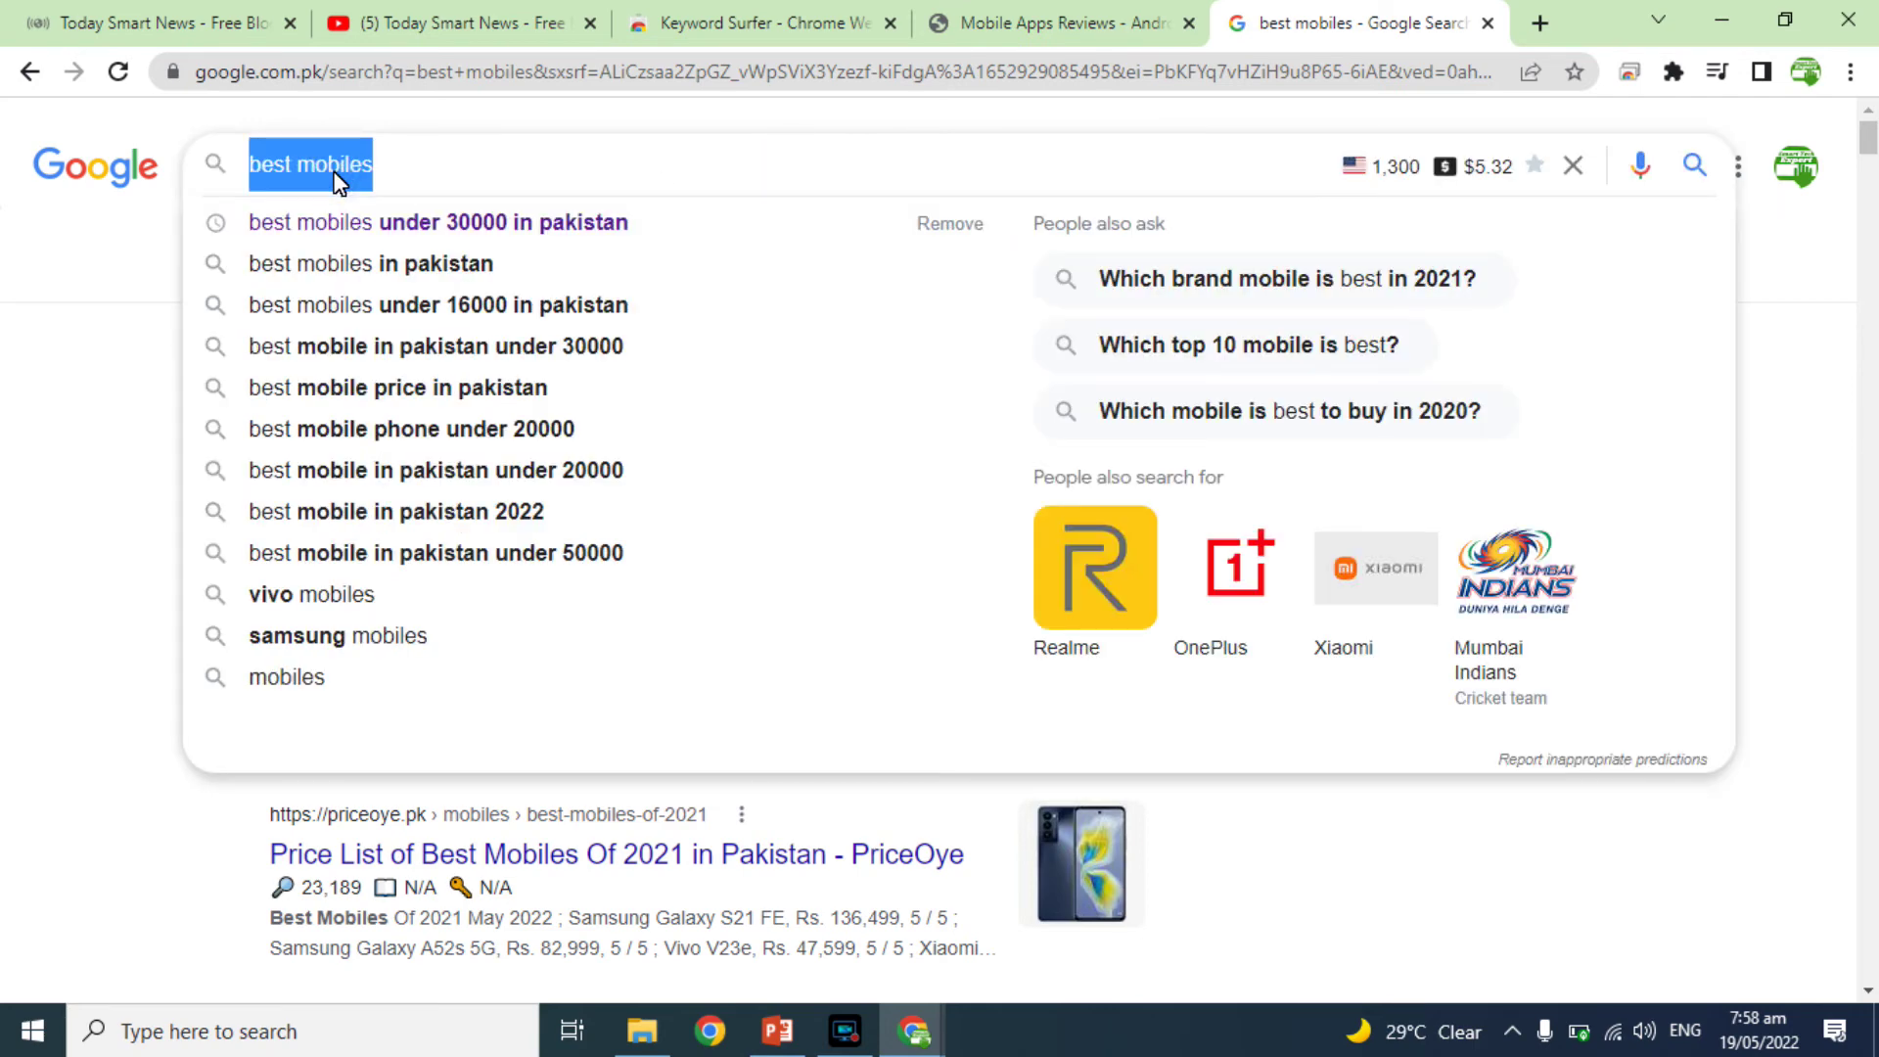
type("how to earn")
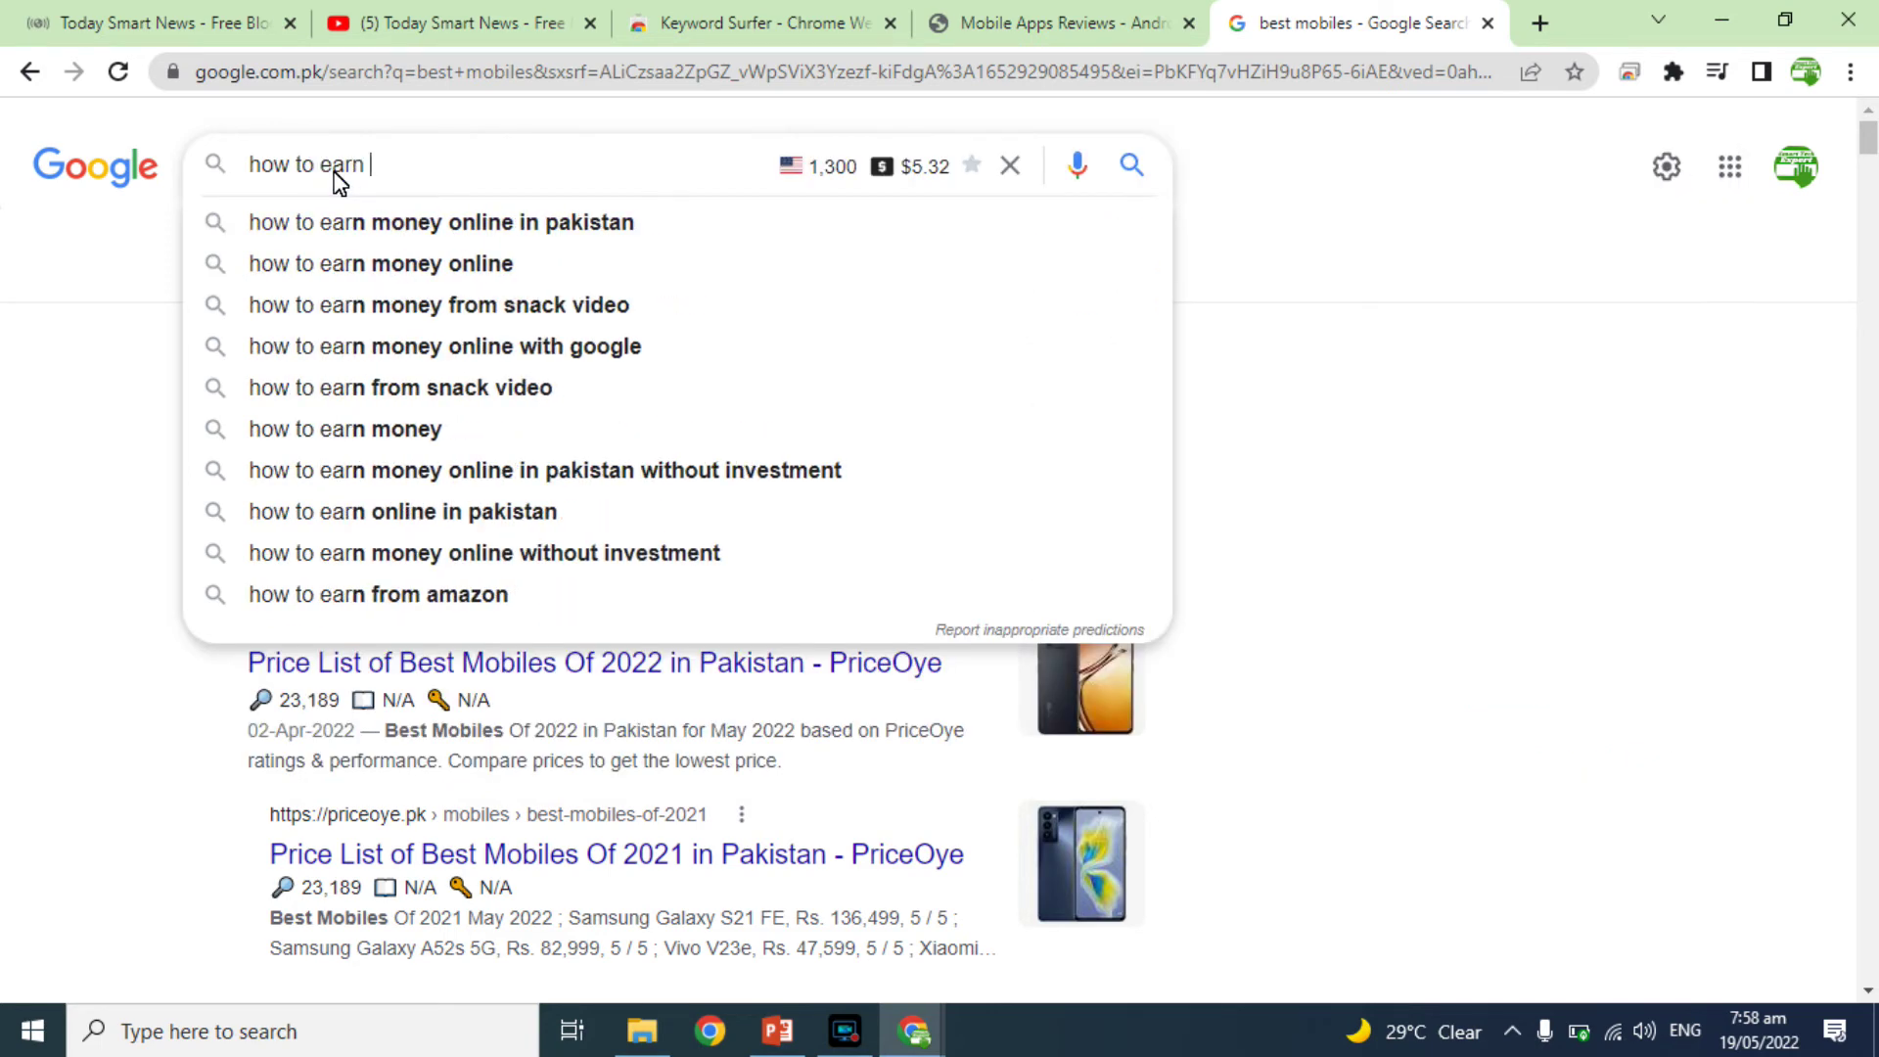
type(" online")
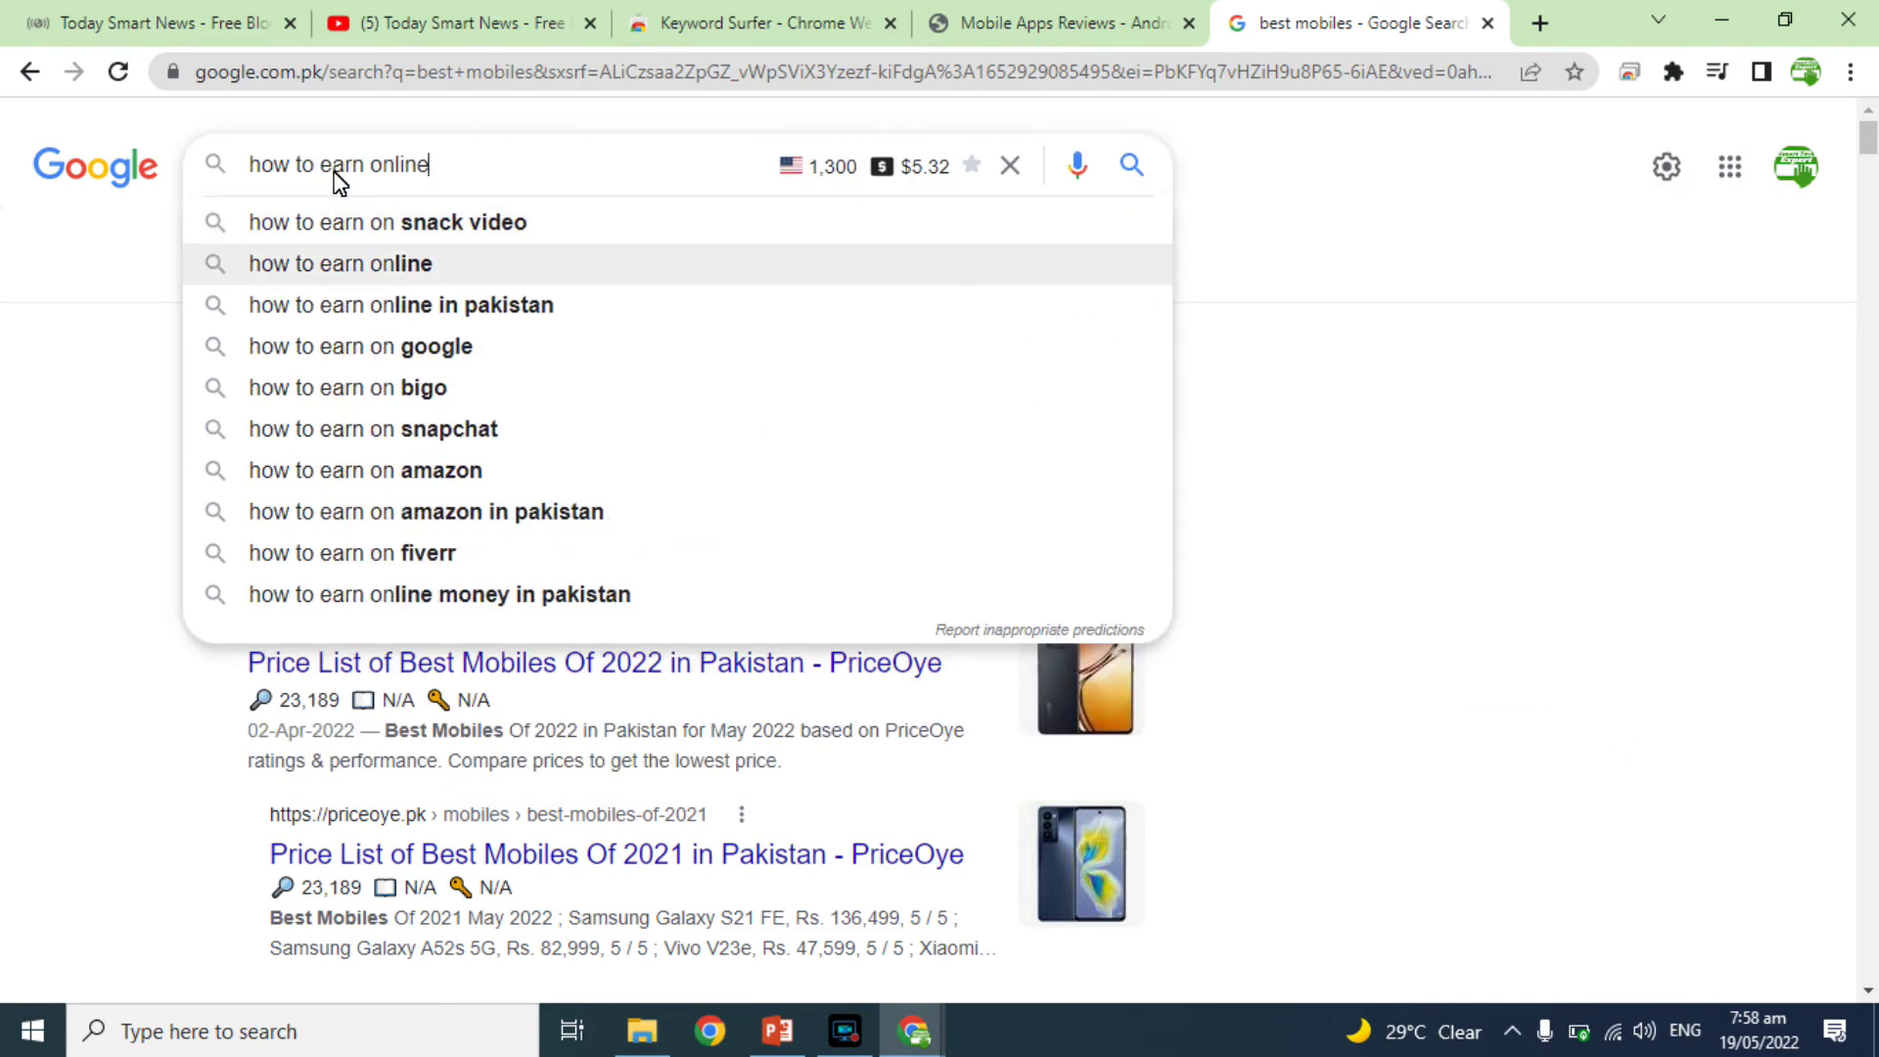
key("Return")
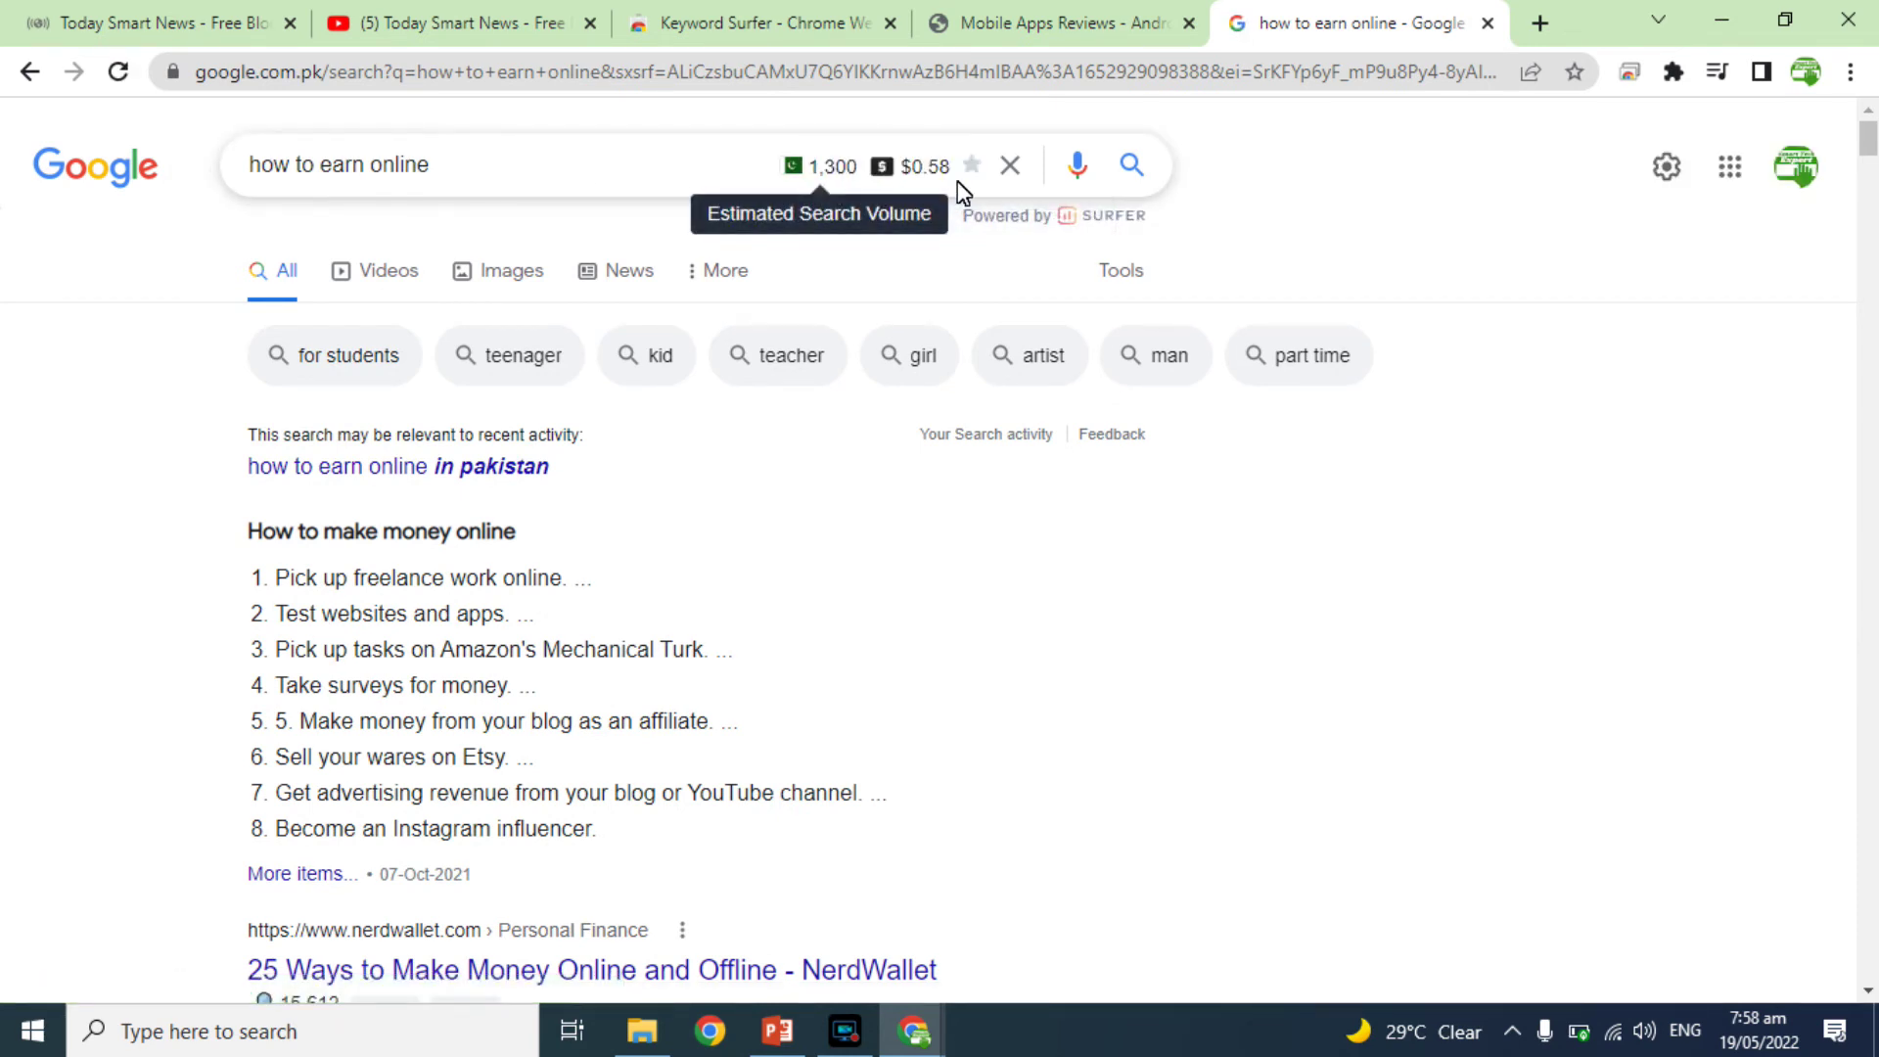
left_click_drag(1869, 140, 1870, 166)
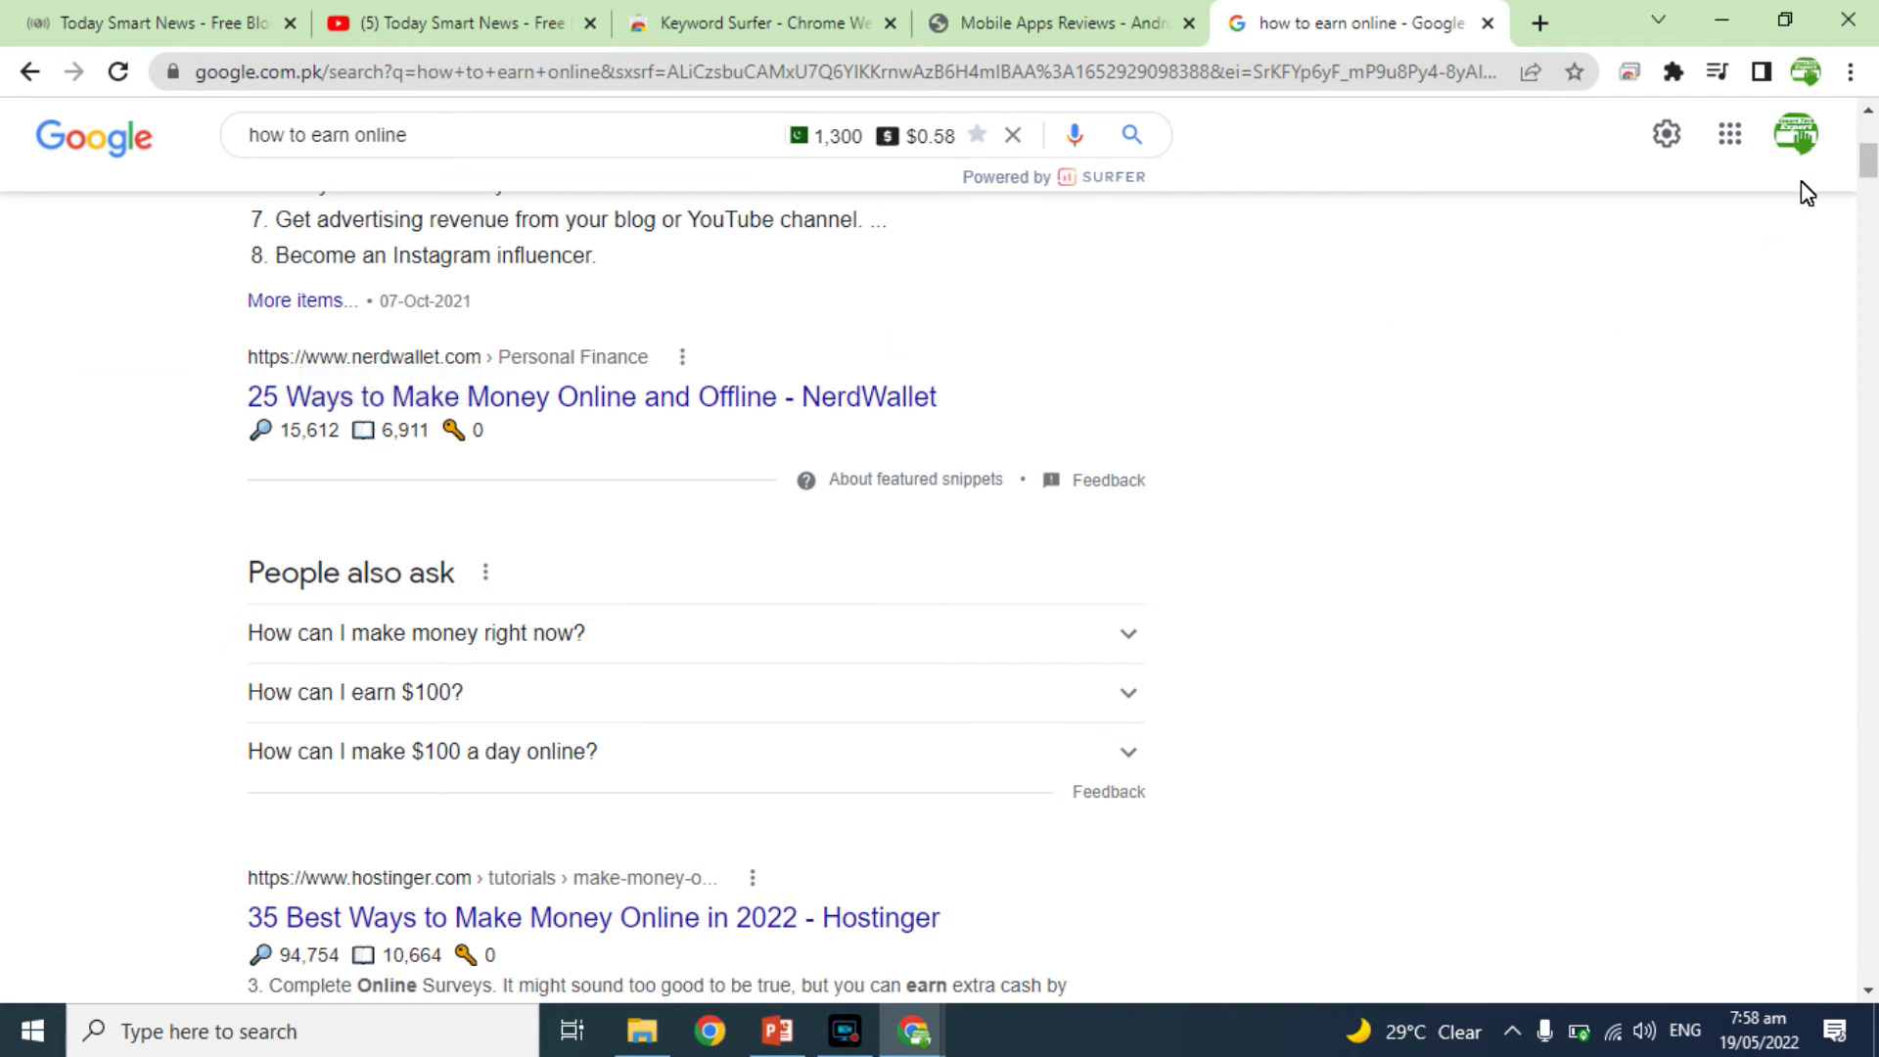
left_click_drag(1866, 159, 1869, 191)
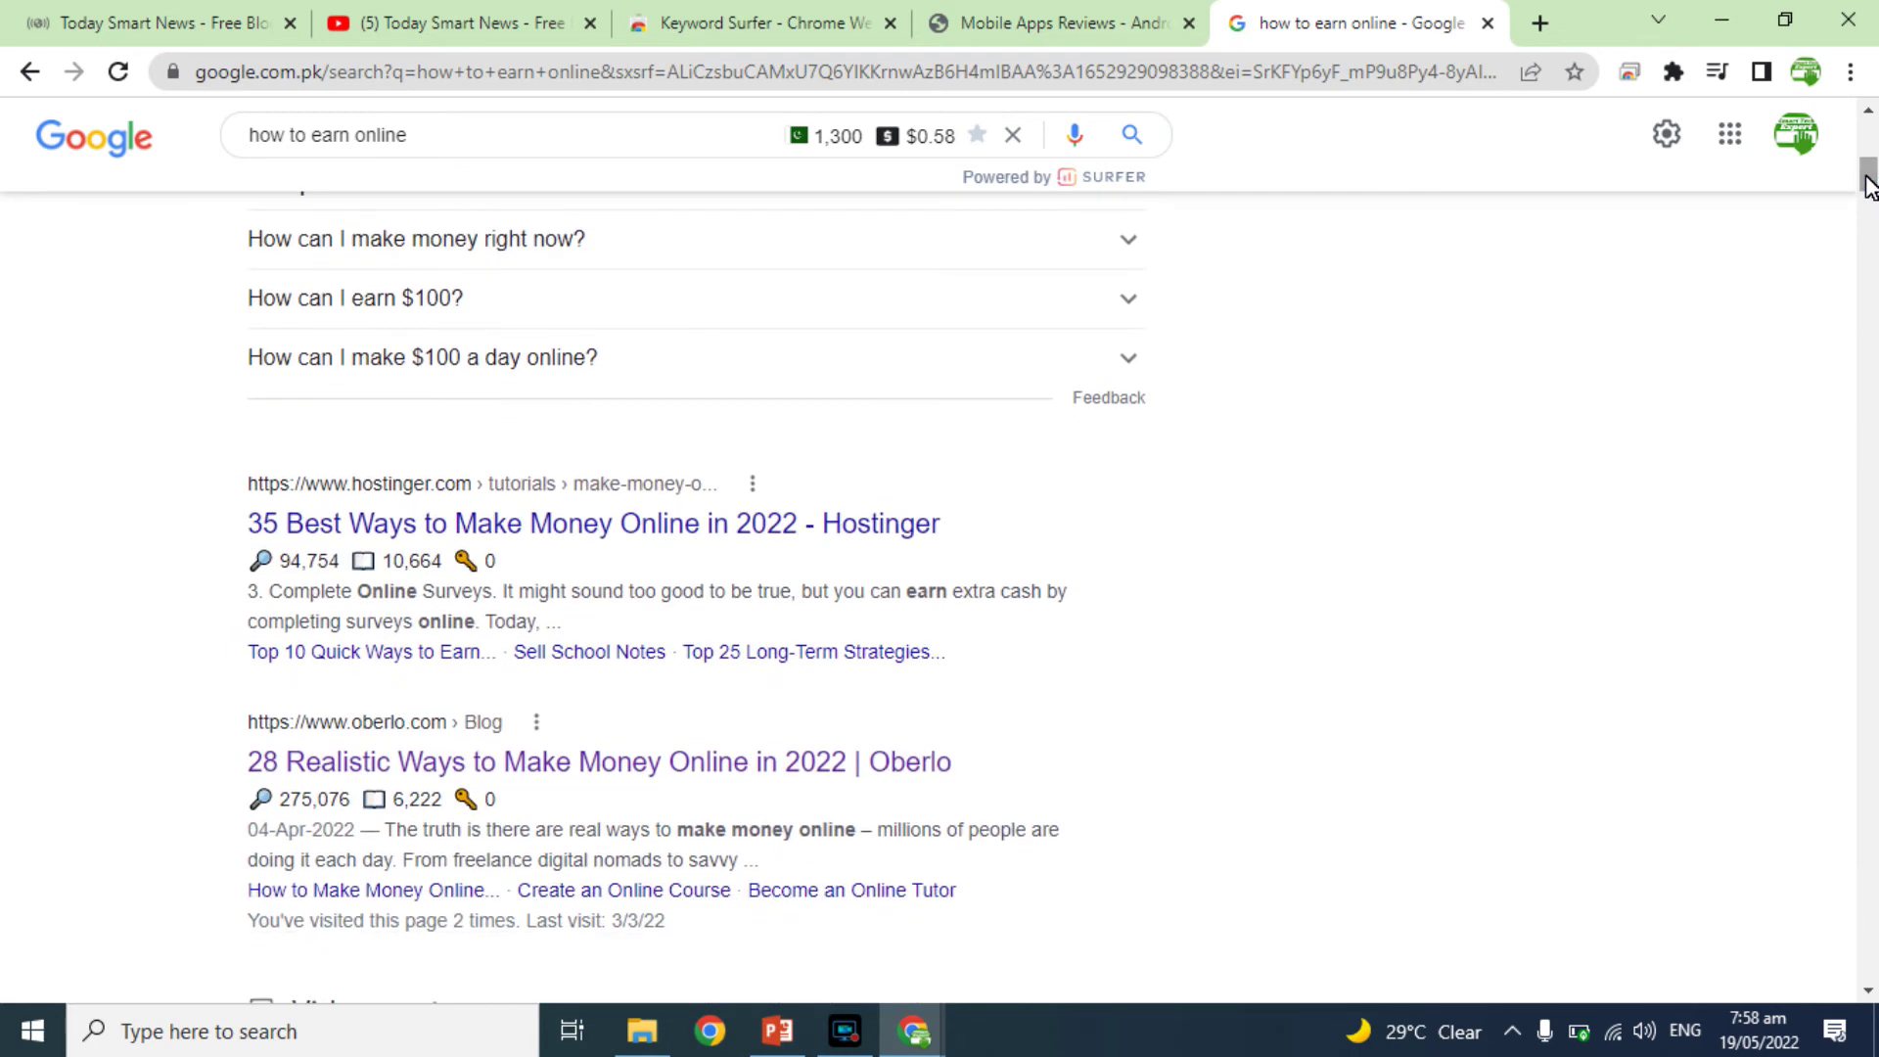
Find SEO Minion in the Chrome Web Store and add the extension to Chrome.
left_click(902, 14)
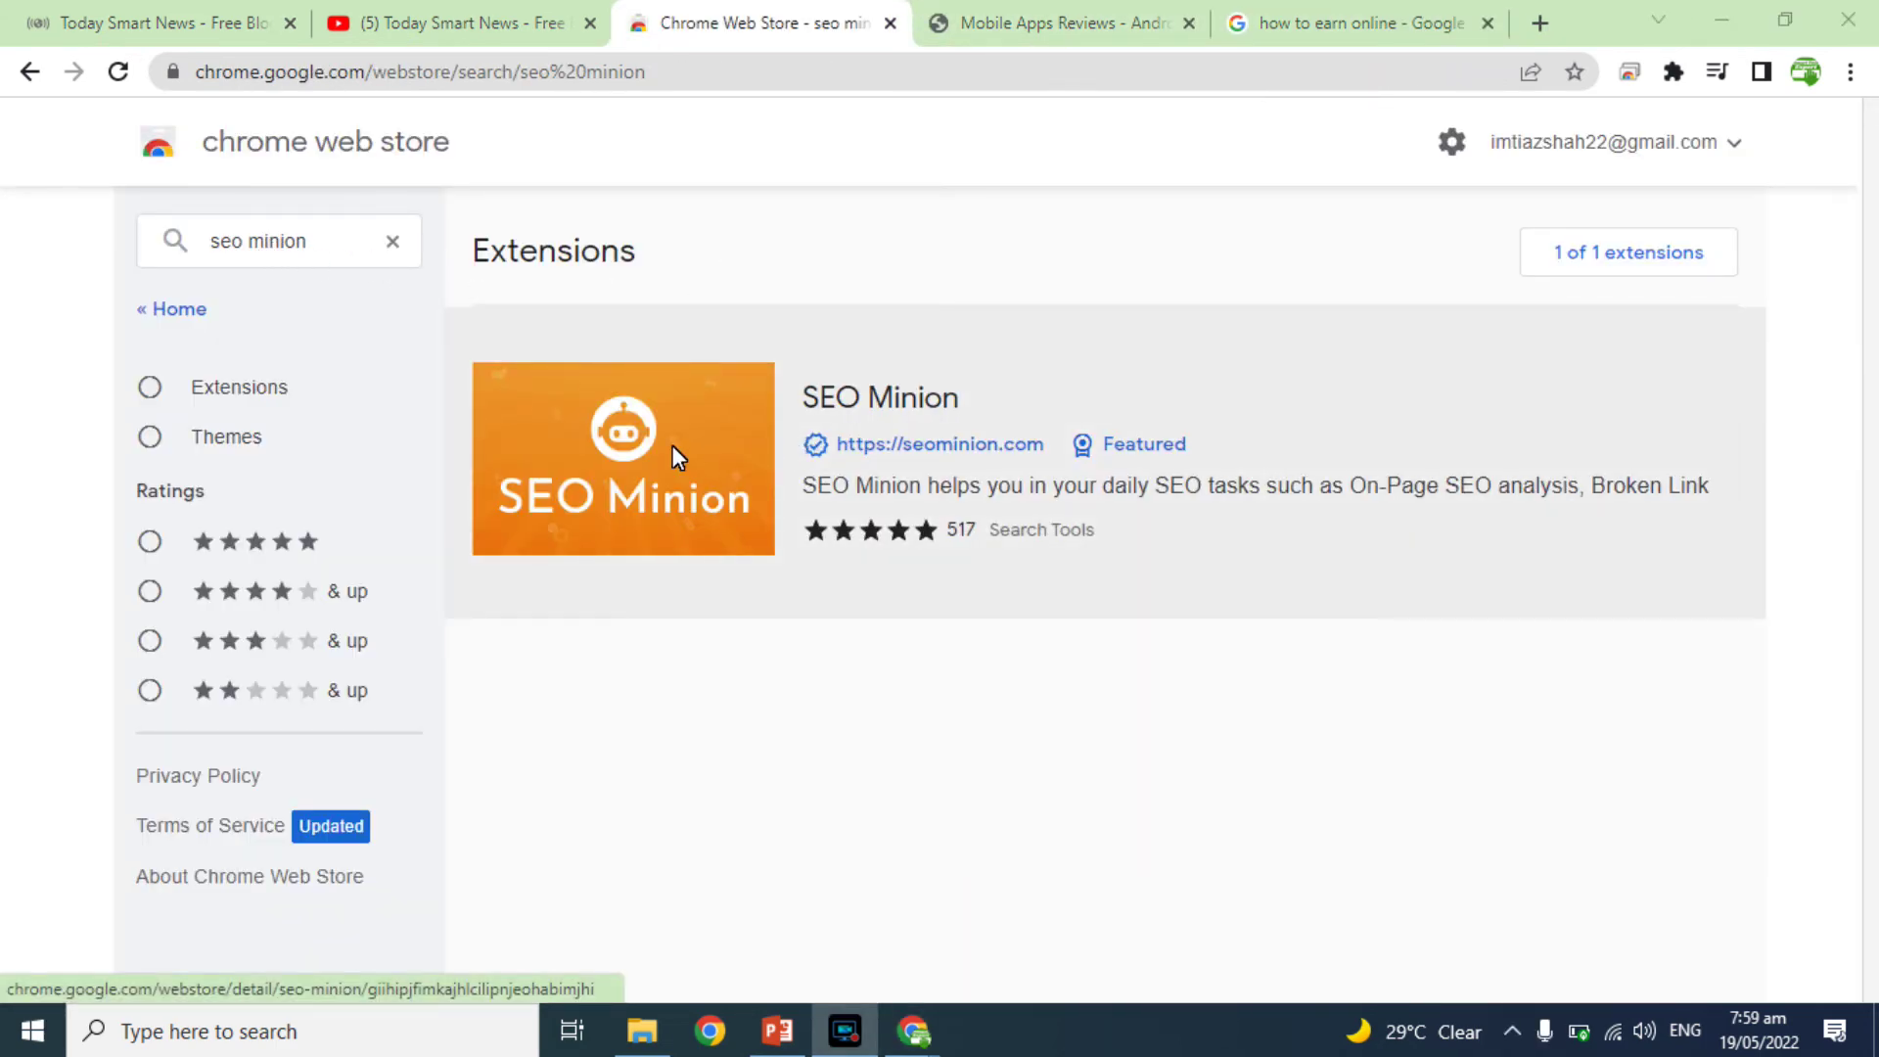
left_click(673, 446)
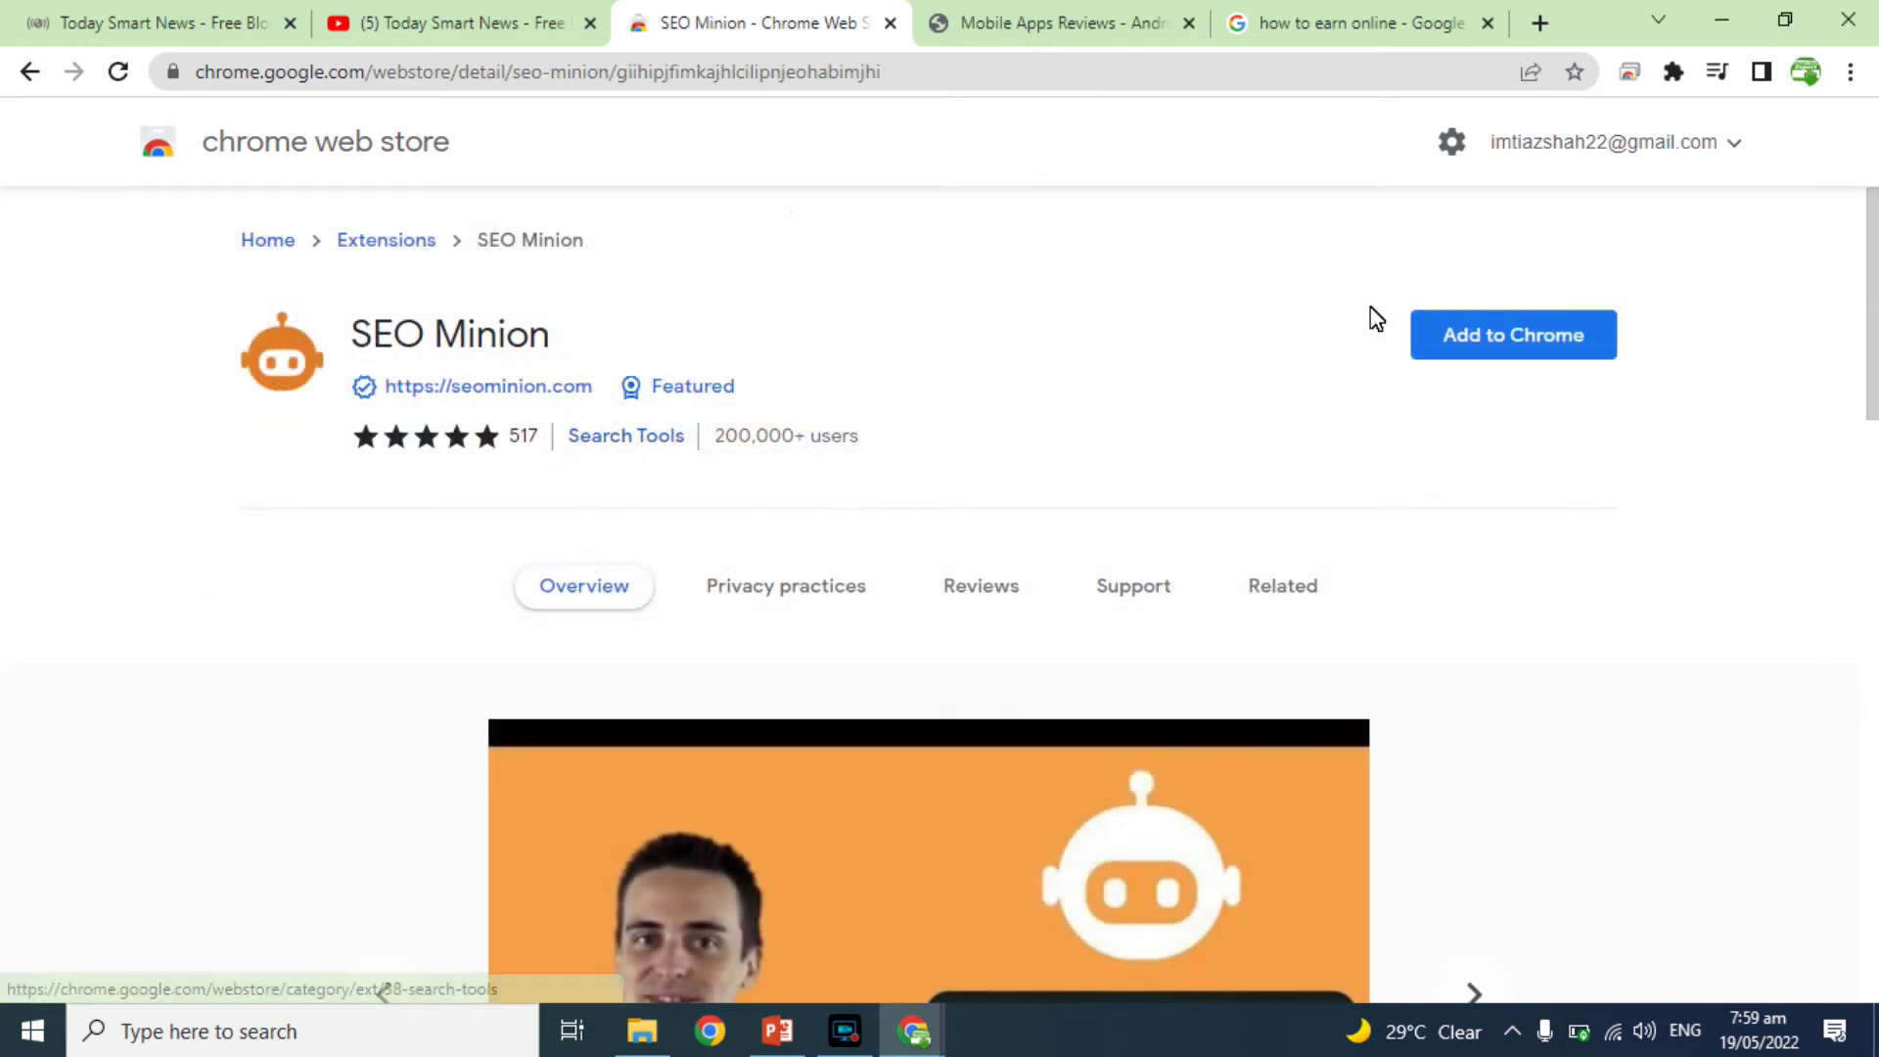
left_click(1446, 342)
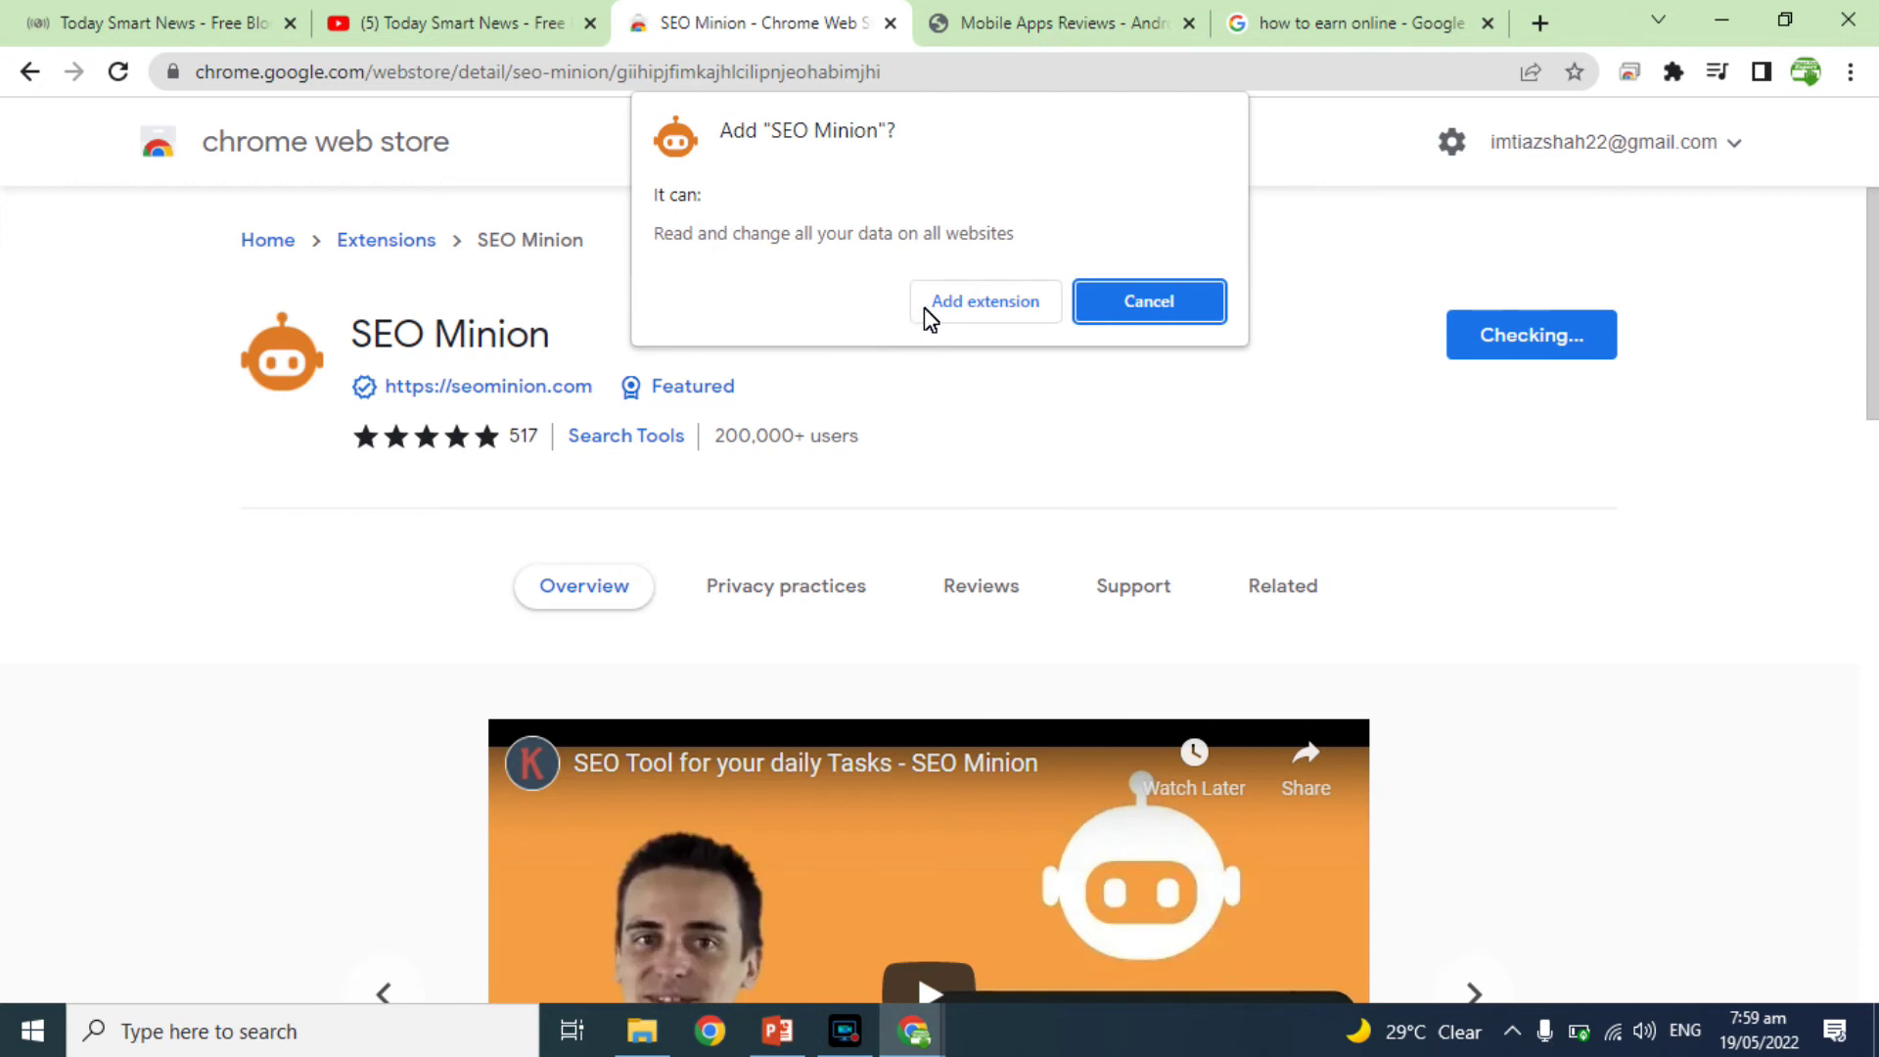
left_click(950, 311)
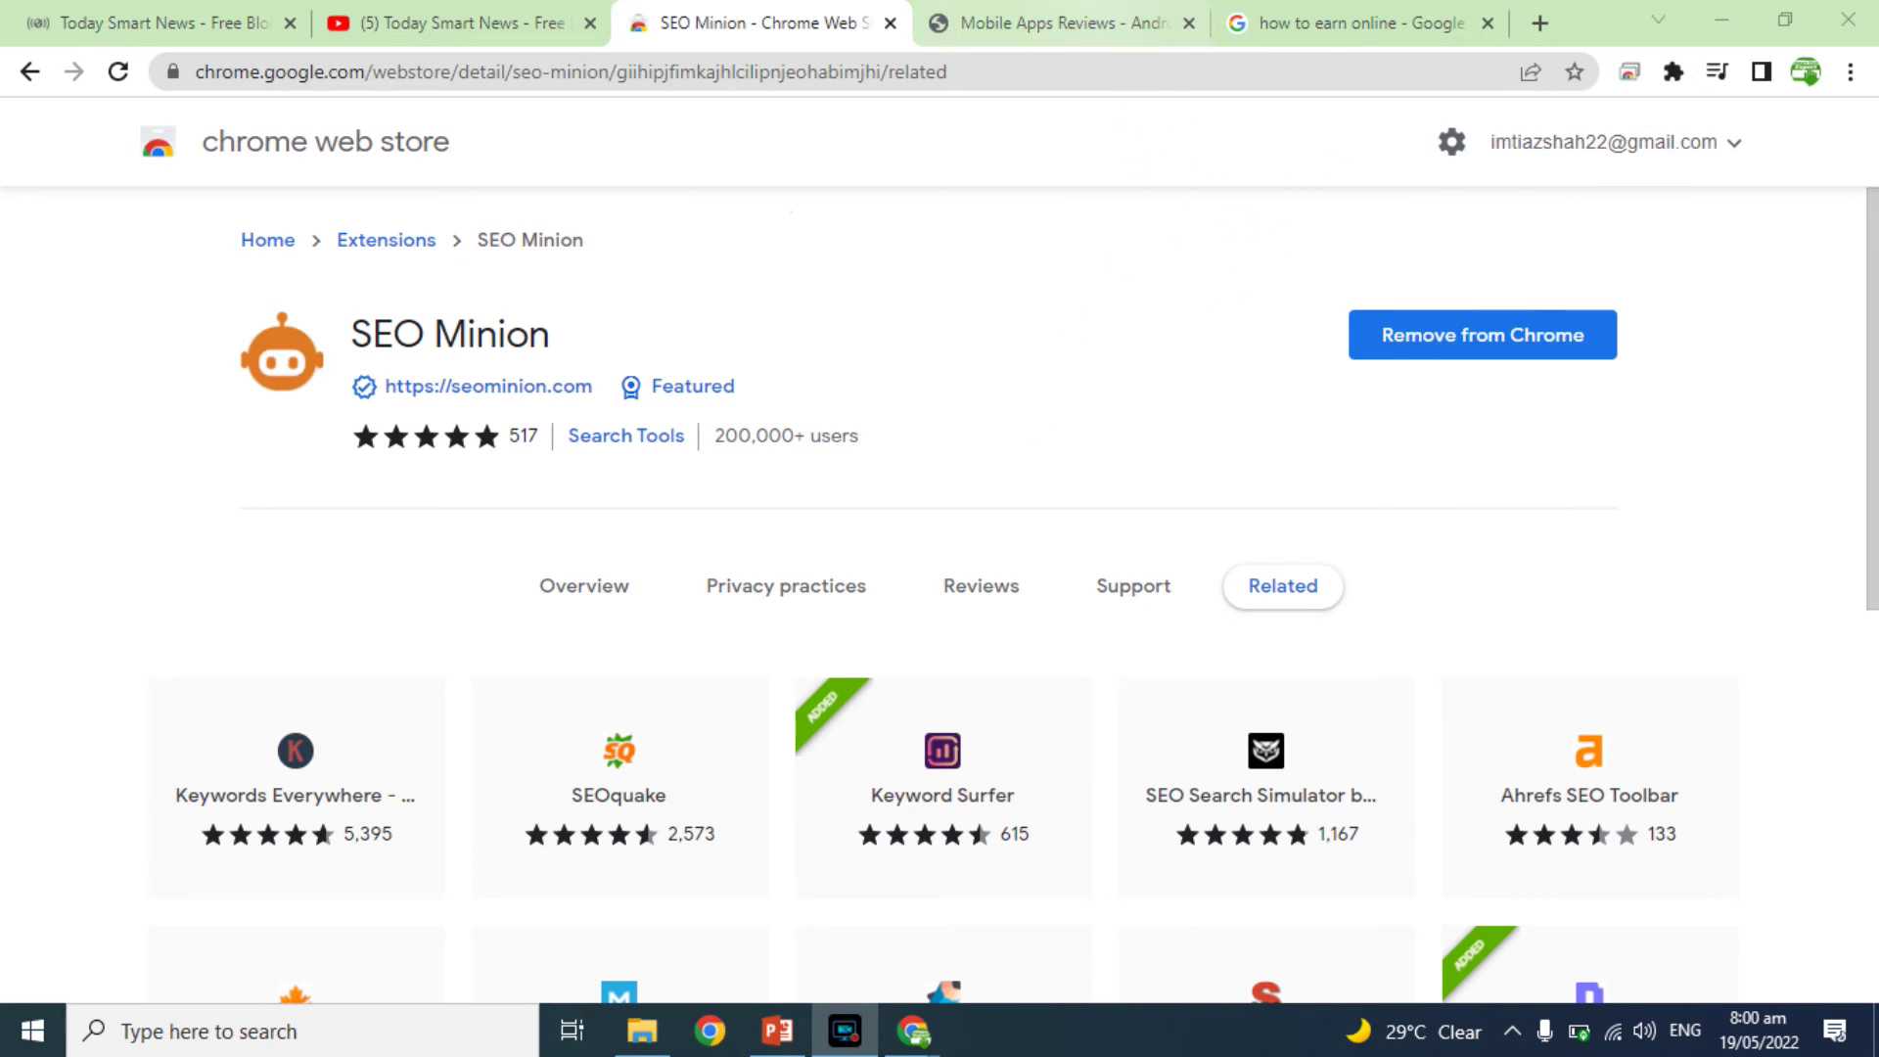
On mobileapps.pk, open the post "How to Check Registered SIMs on ID Card or CNIC?" and dismiss the advertisement that interrupts it.
left_click(1067, 22)
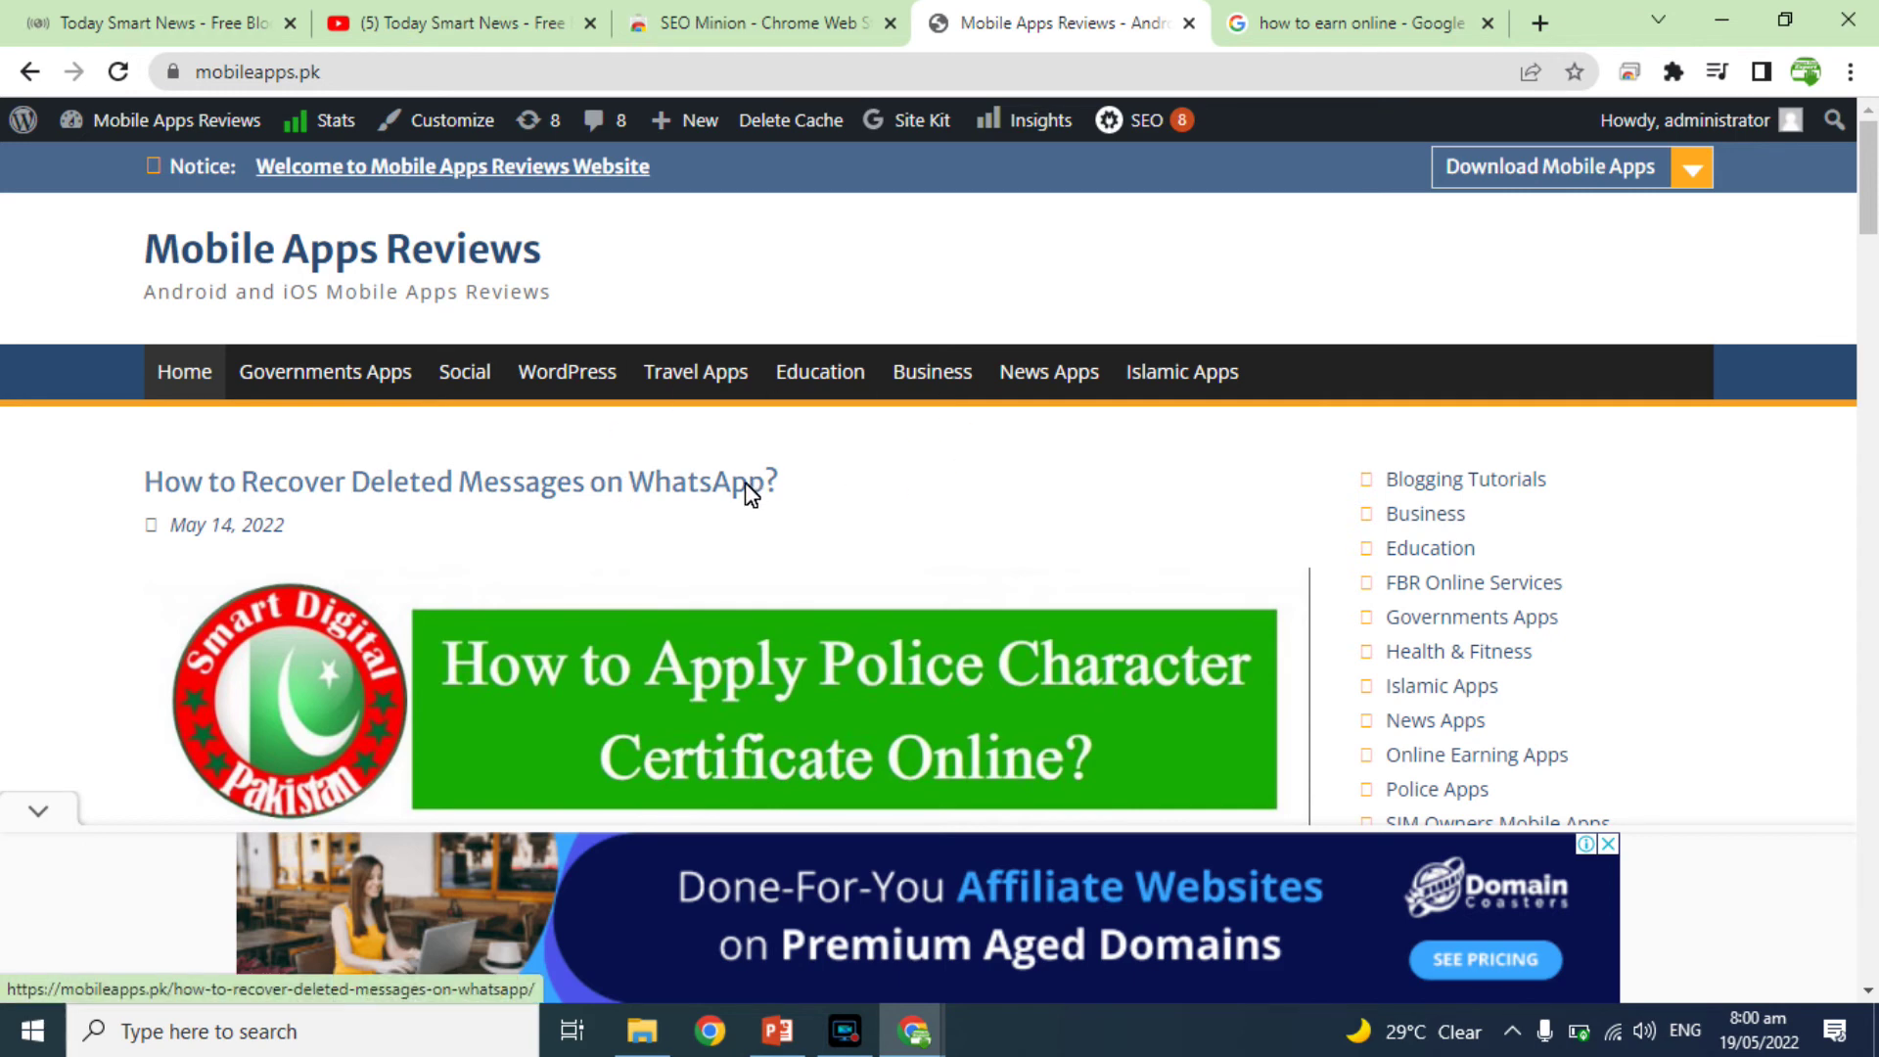
left_click_drag(1876, 189, 1862, 262)
mouse_move(1862, 301)
left_mouse_down()
mouse_move(1860, 399)
mouse_move(1860, 331)
left_mouse_up()
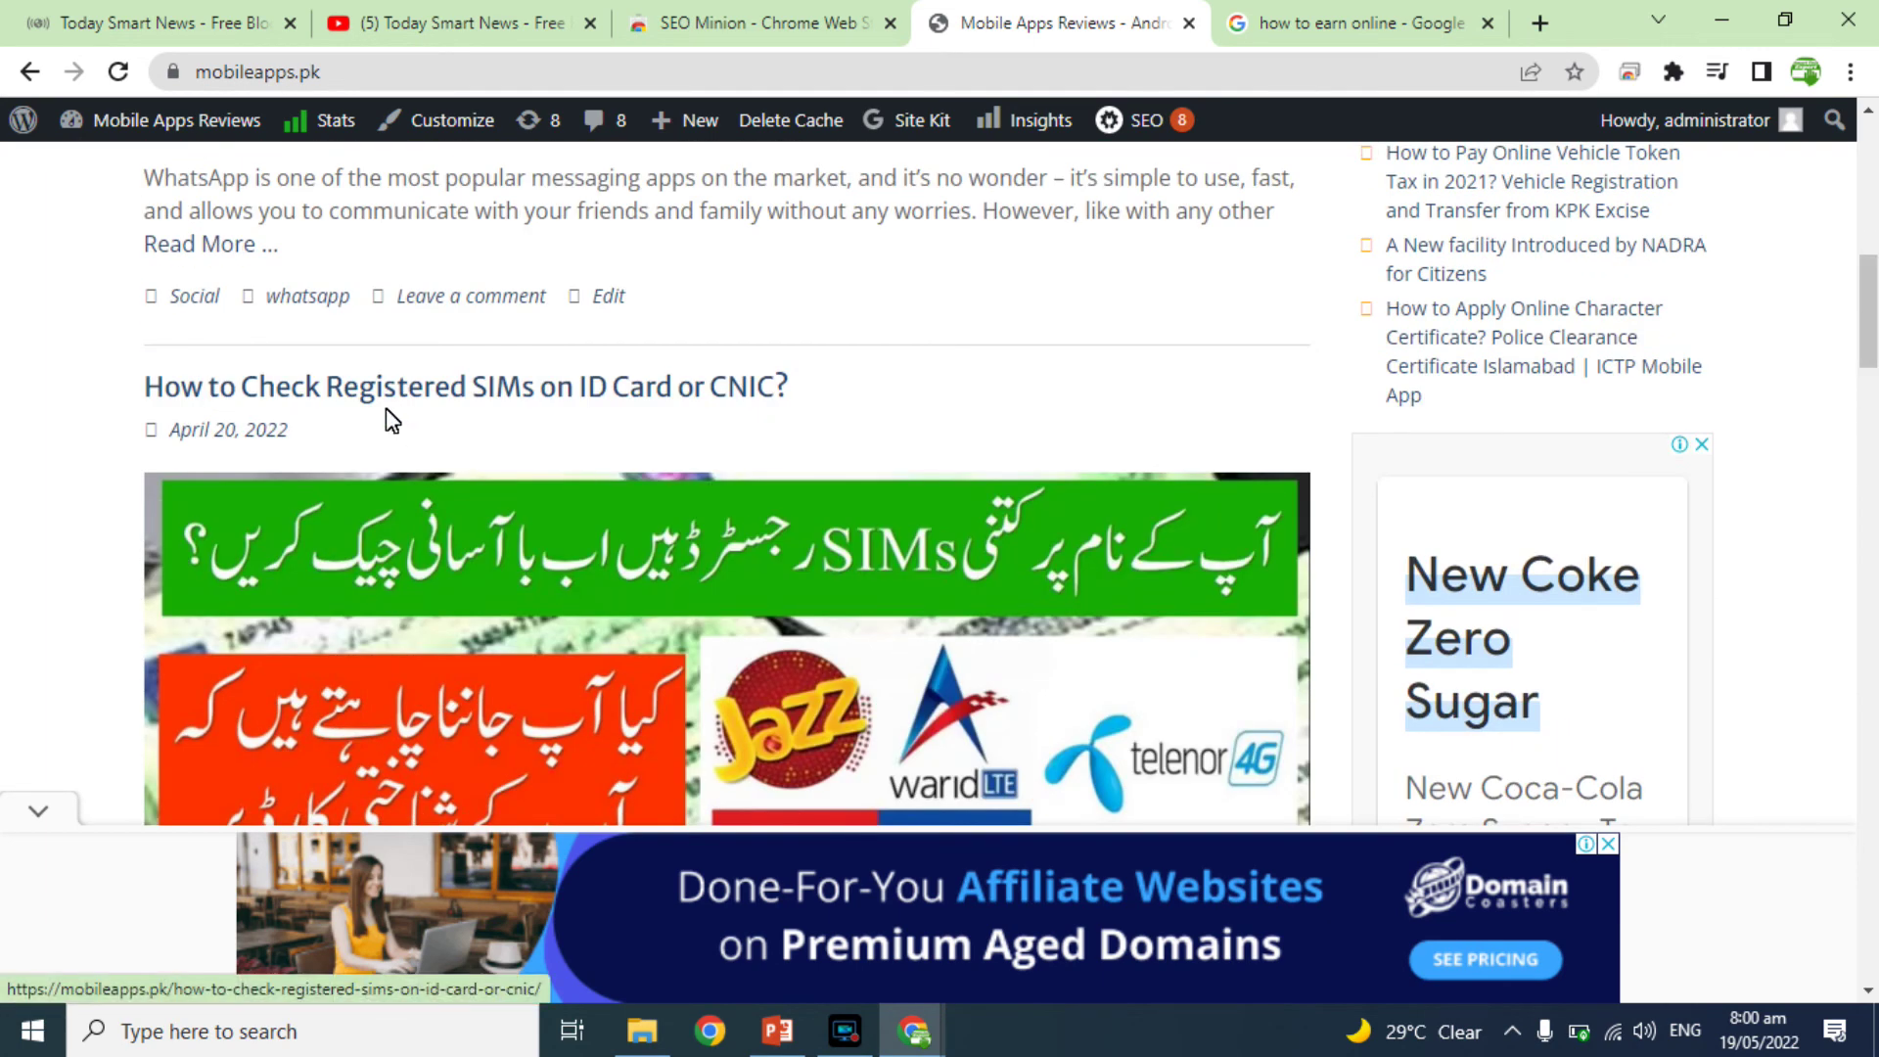
left_click(419, 396)
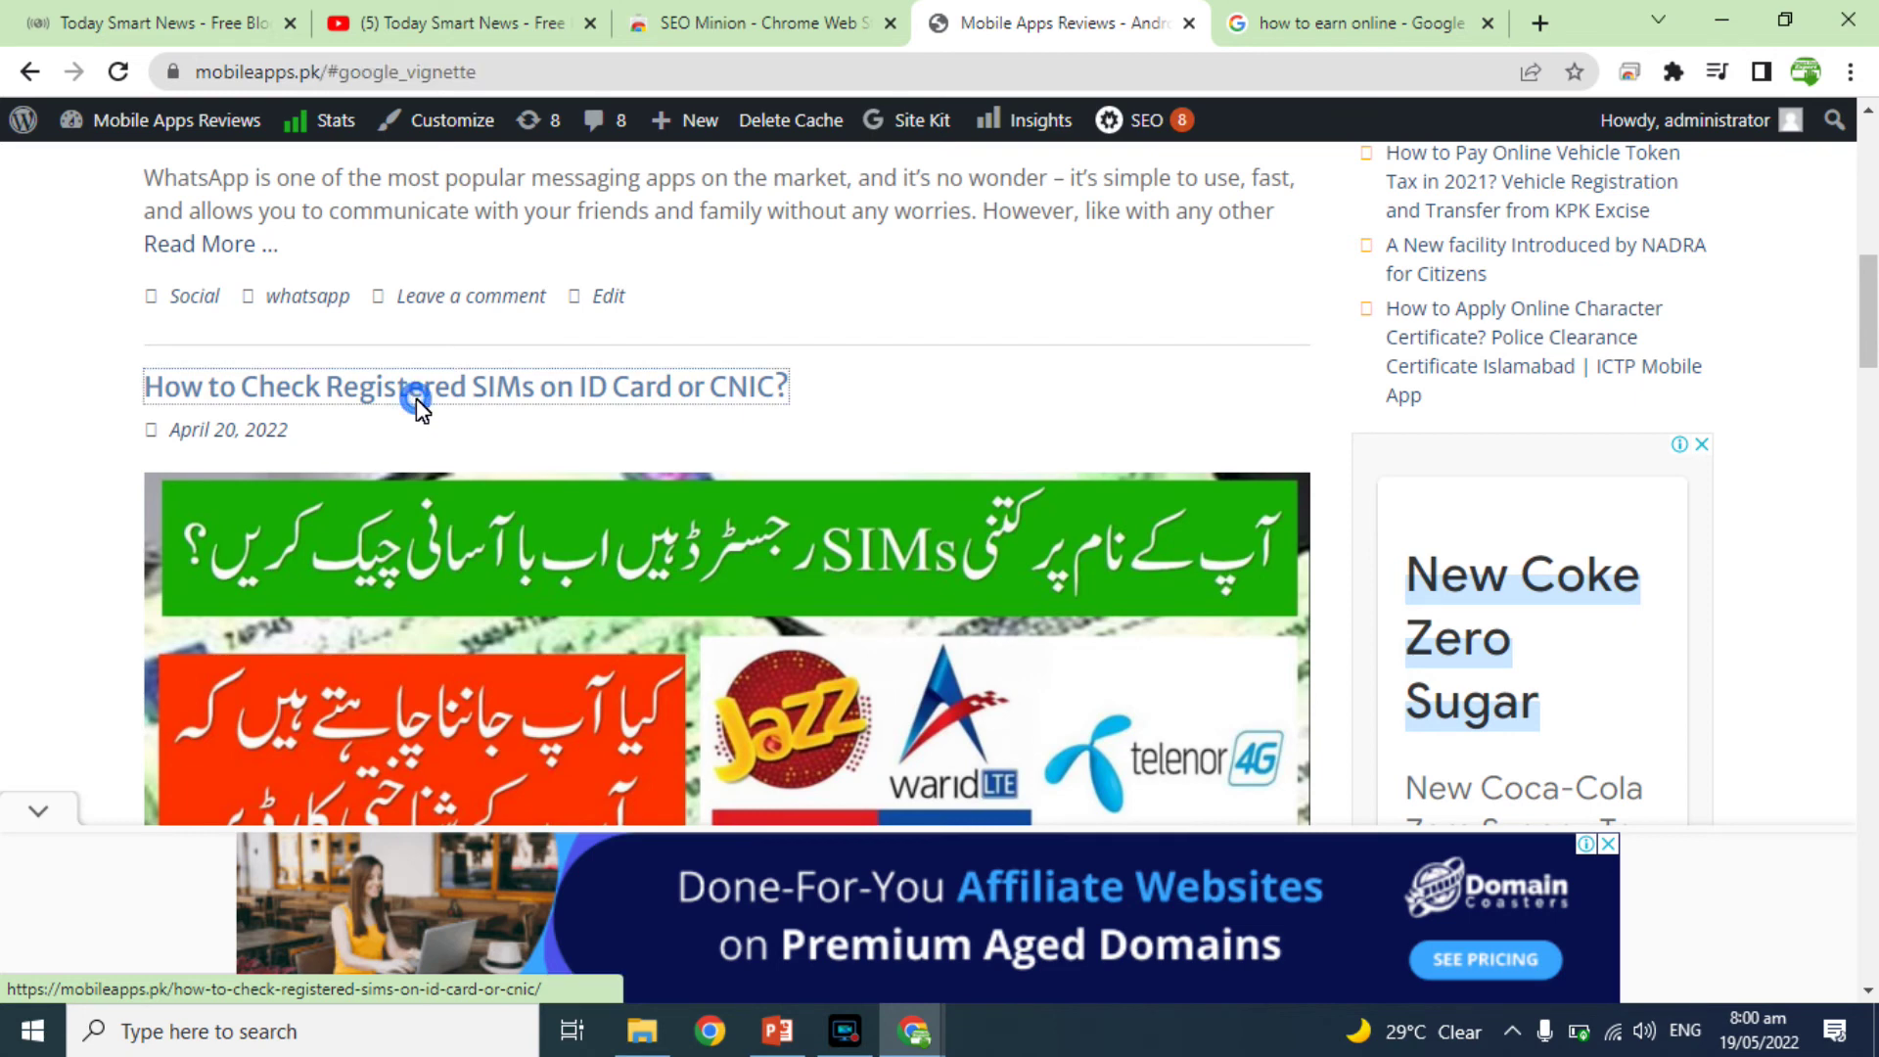
left_click(809, 798)
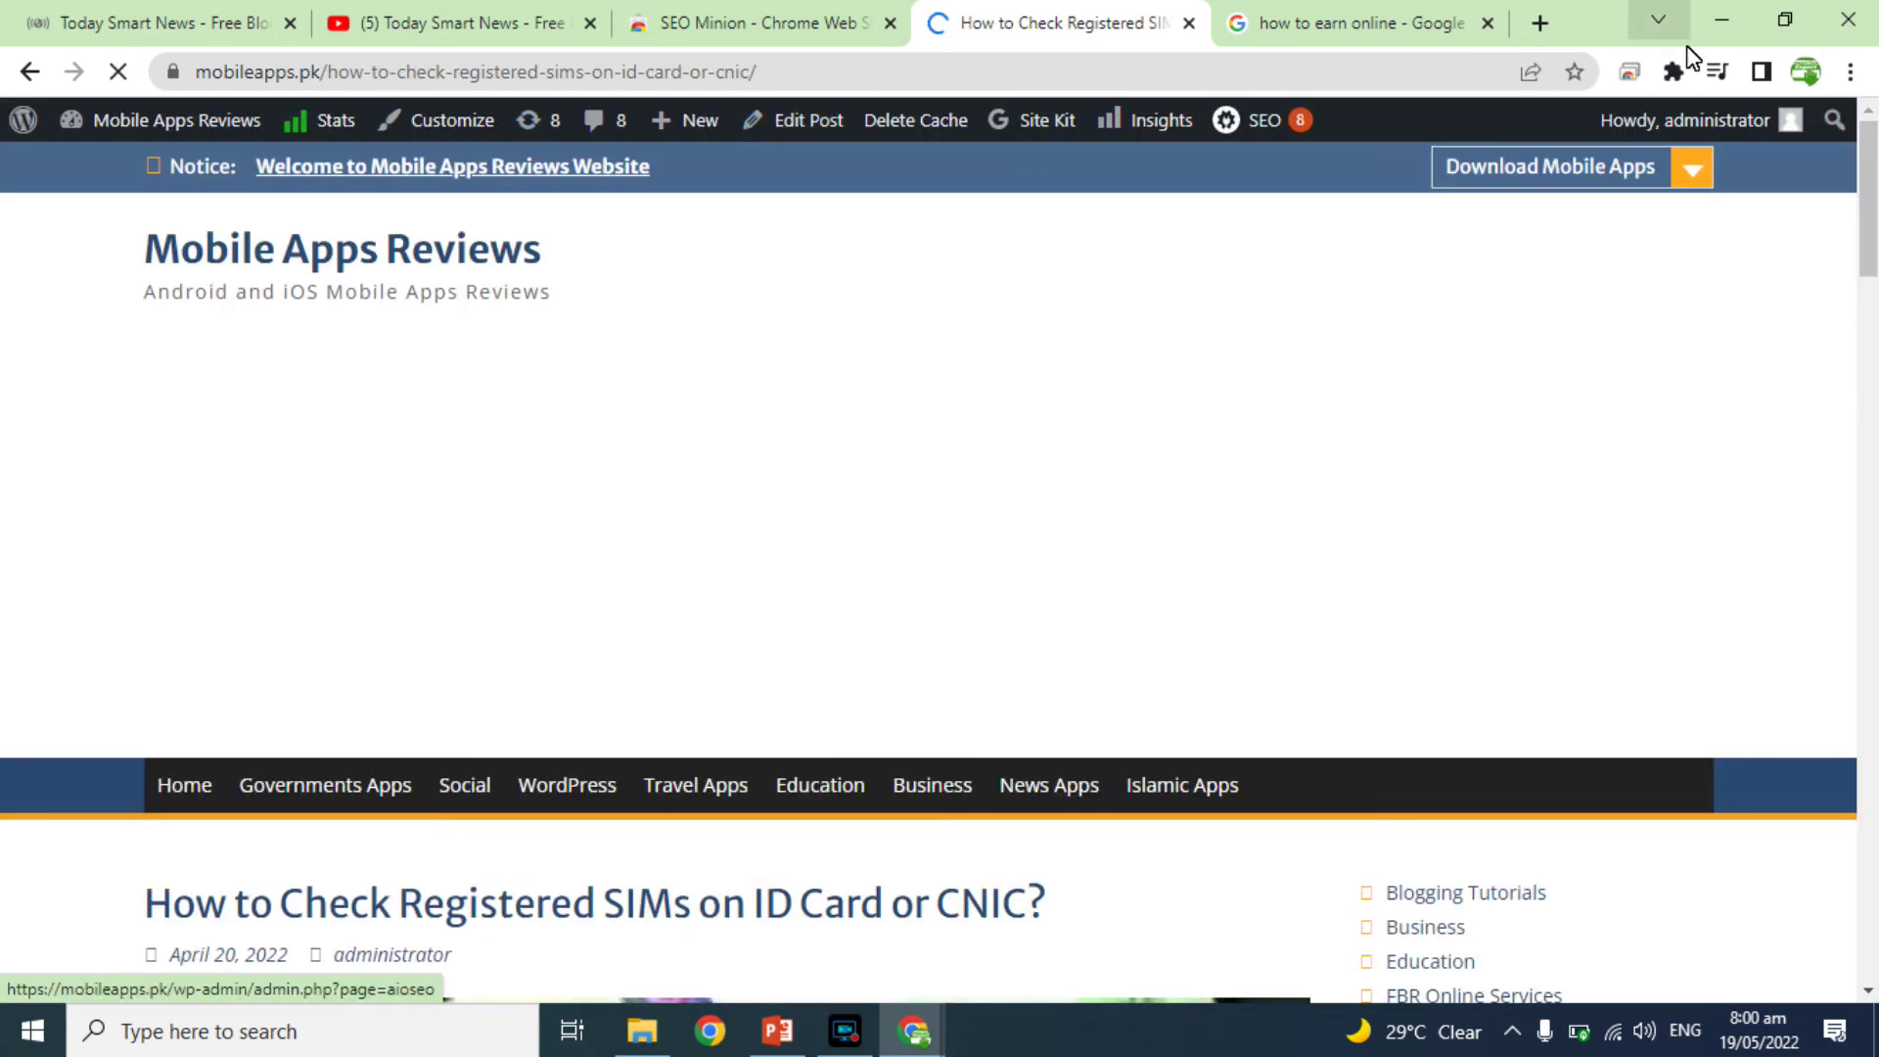
Launch SEO Minion on the post, run Analyze On-Page SEO and review the report, including the title length warning.
left_click(1674, 72)
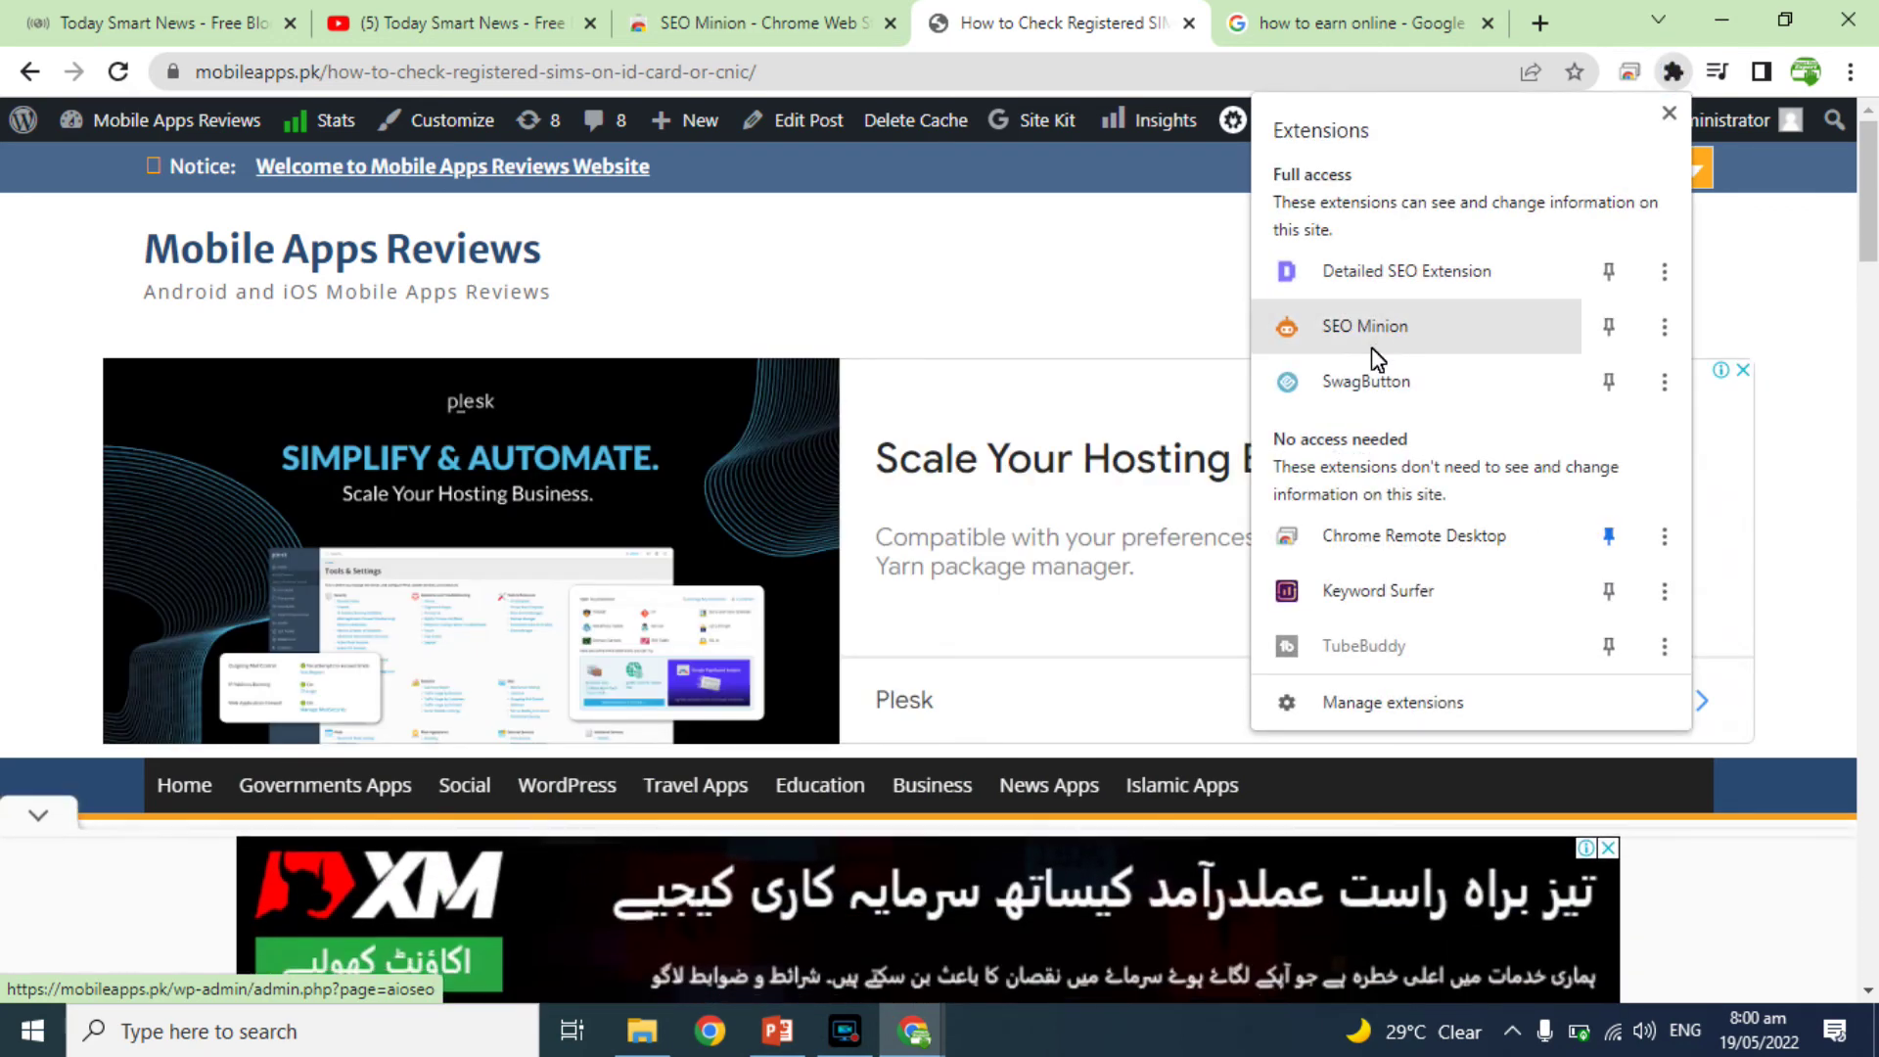
left_click(1361, 324)
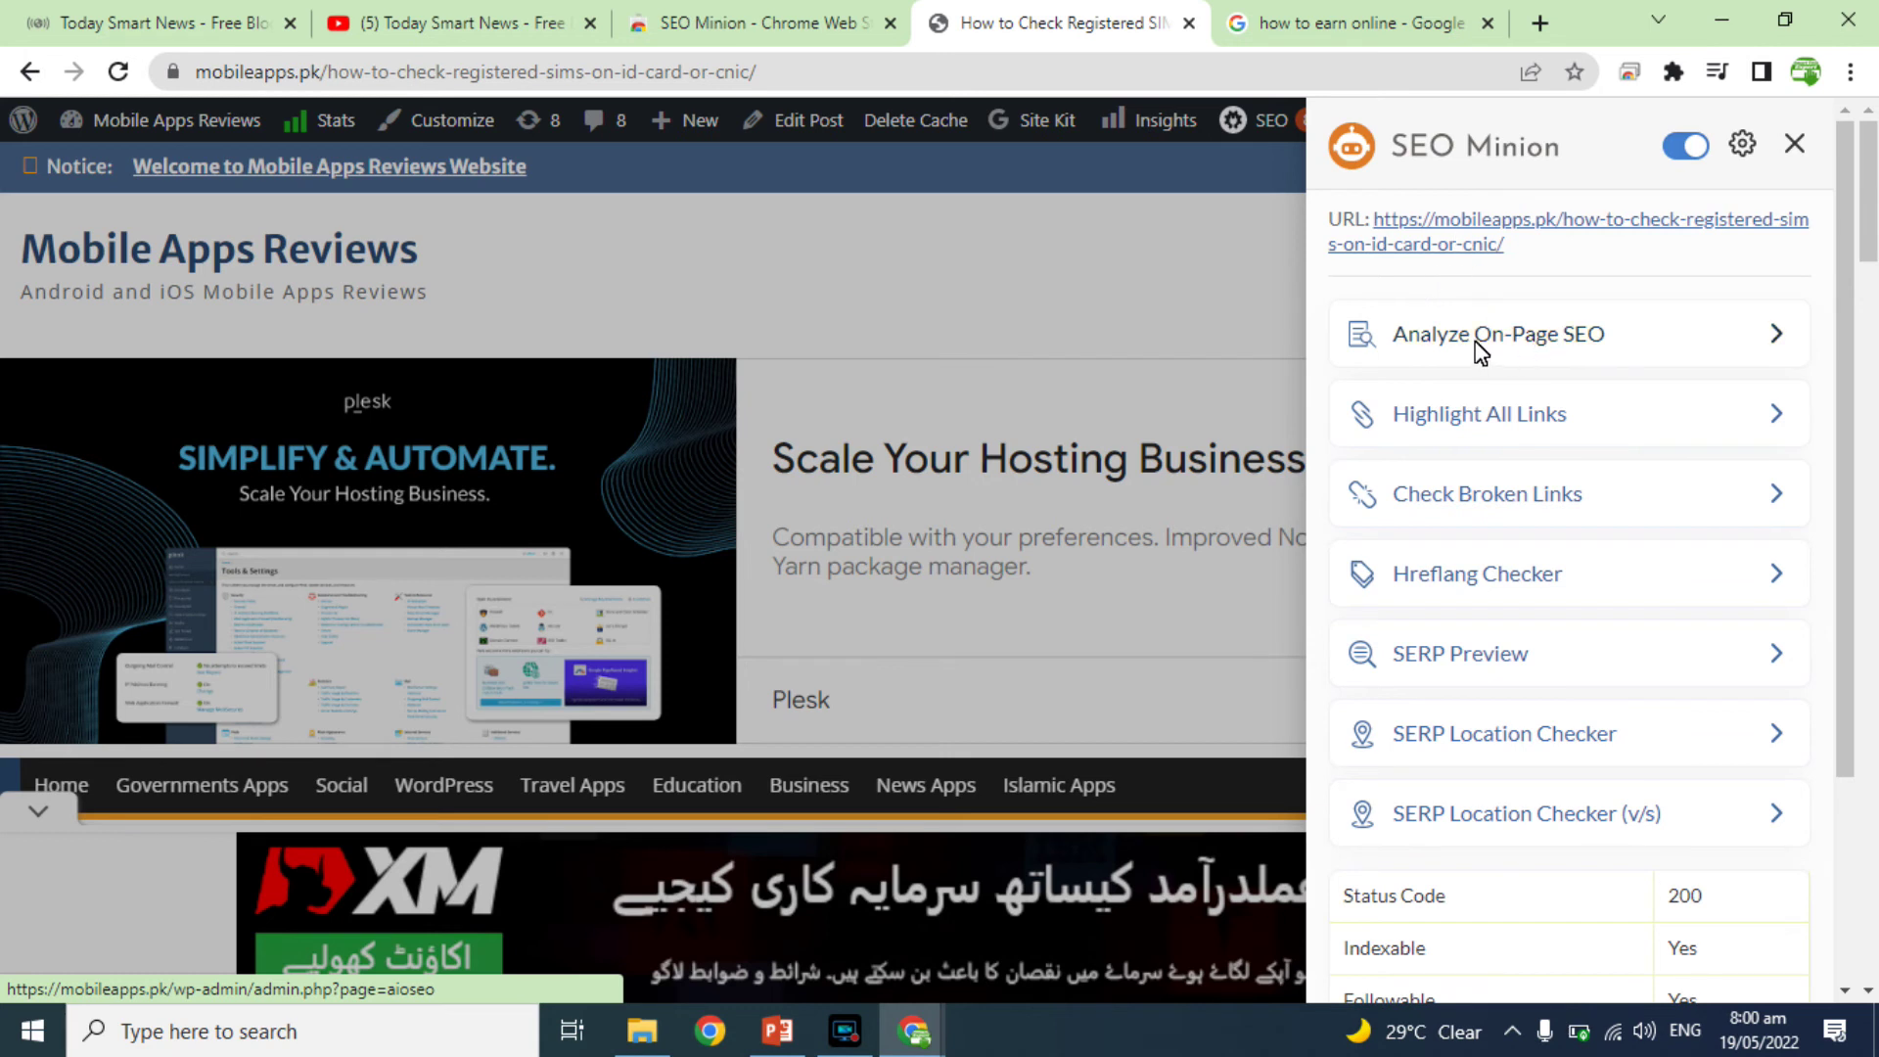
left_click(1598, 343)
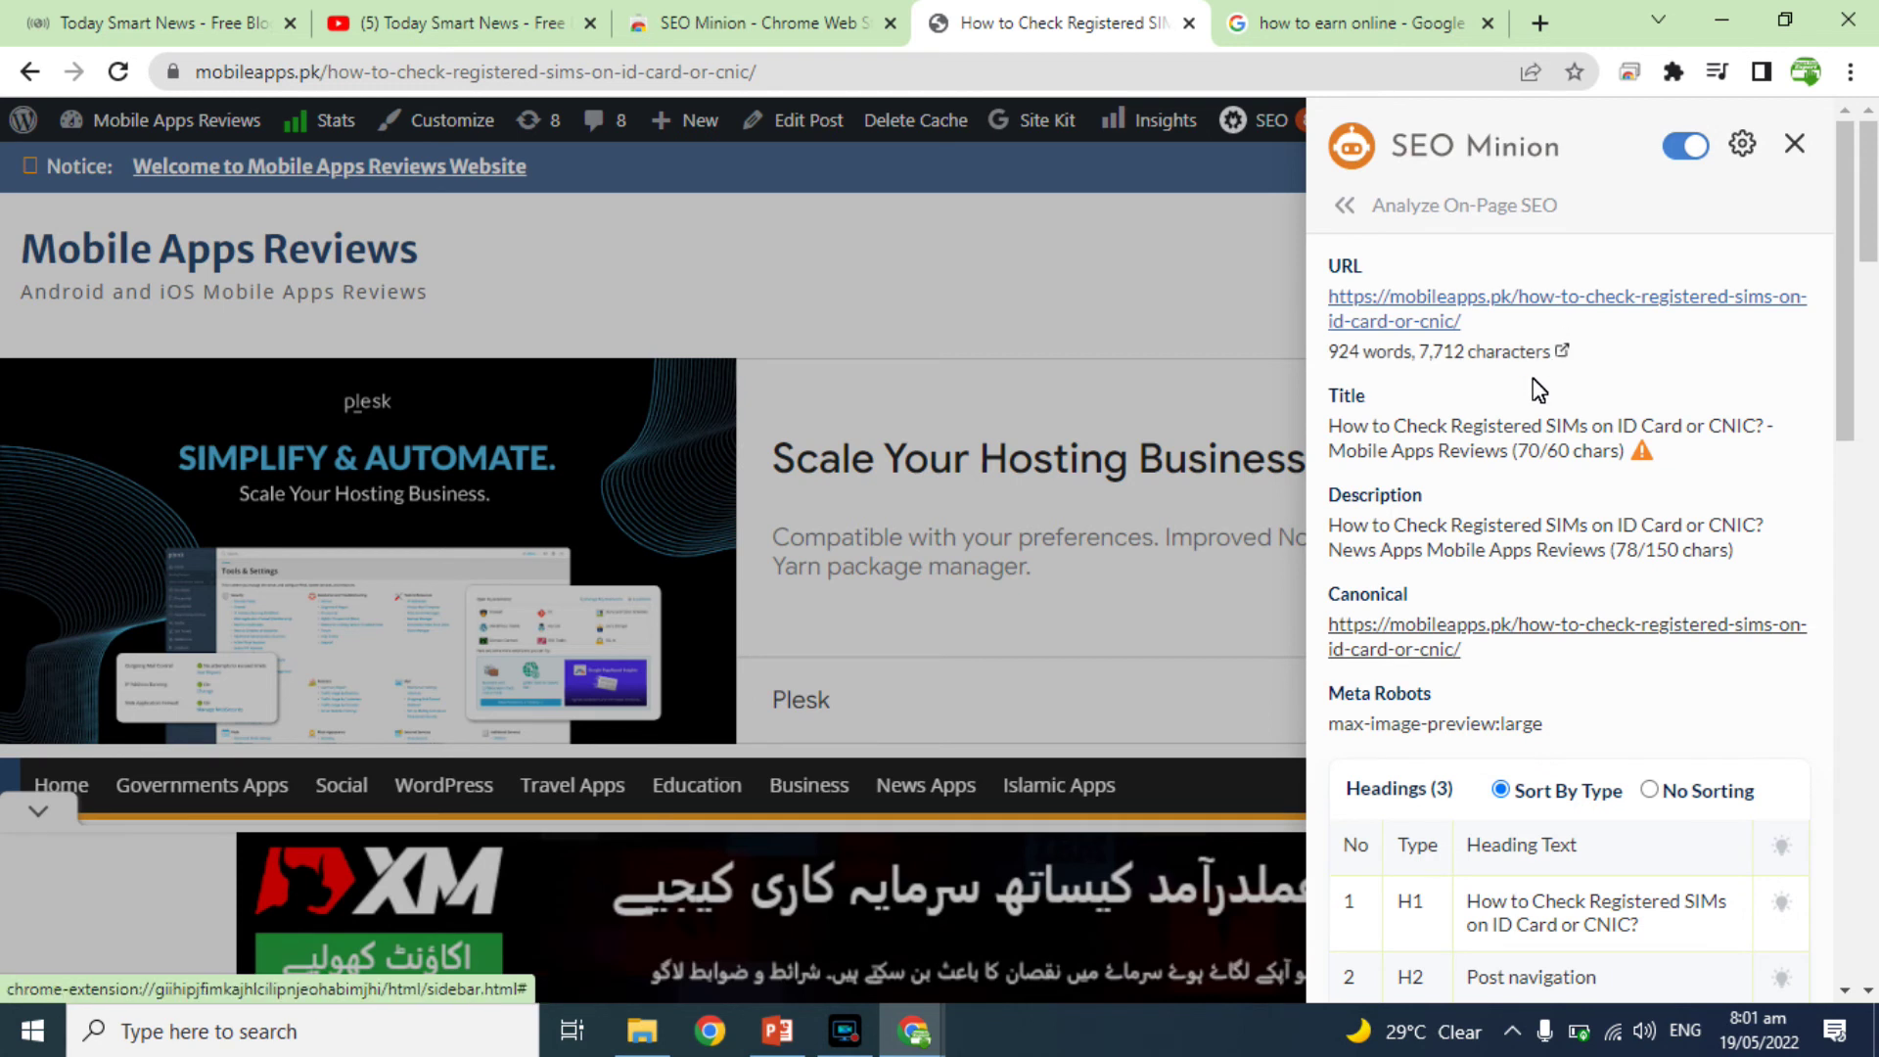
mouse_move(1640, 455)
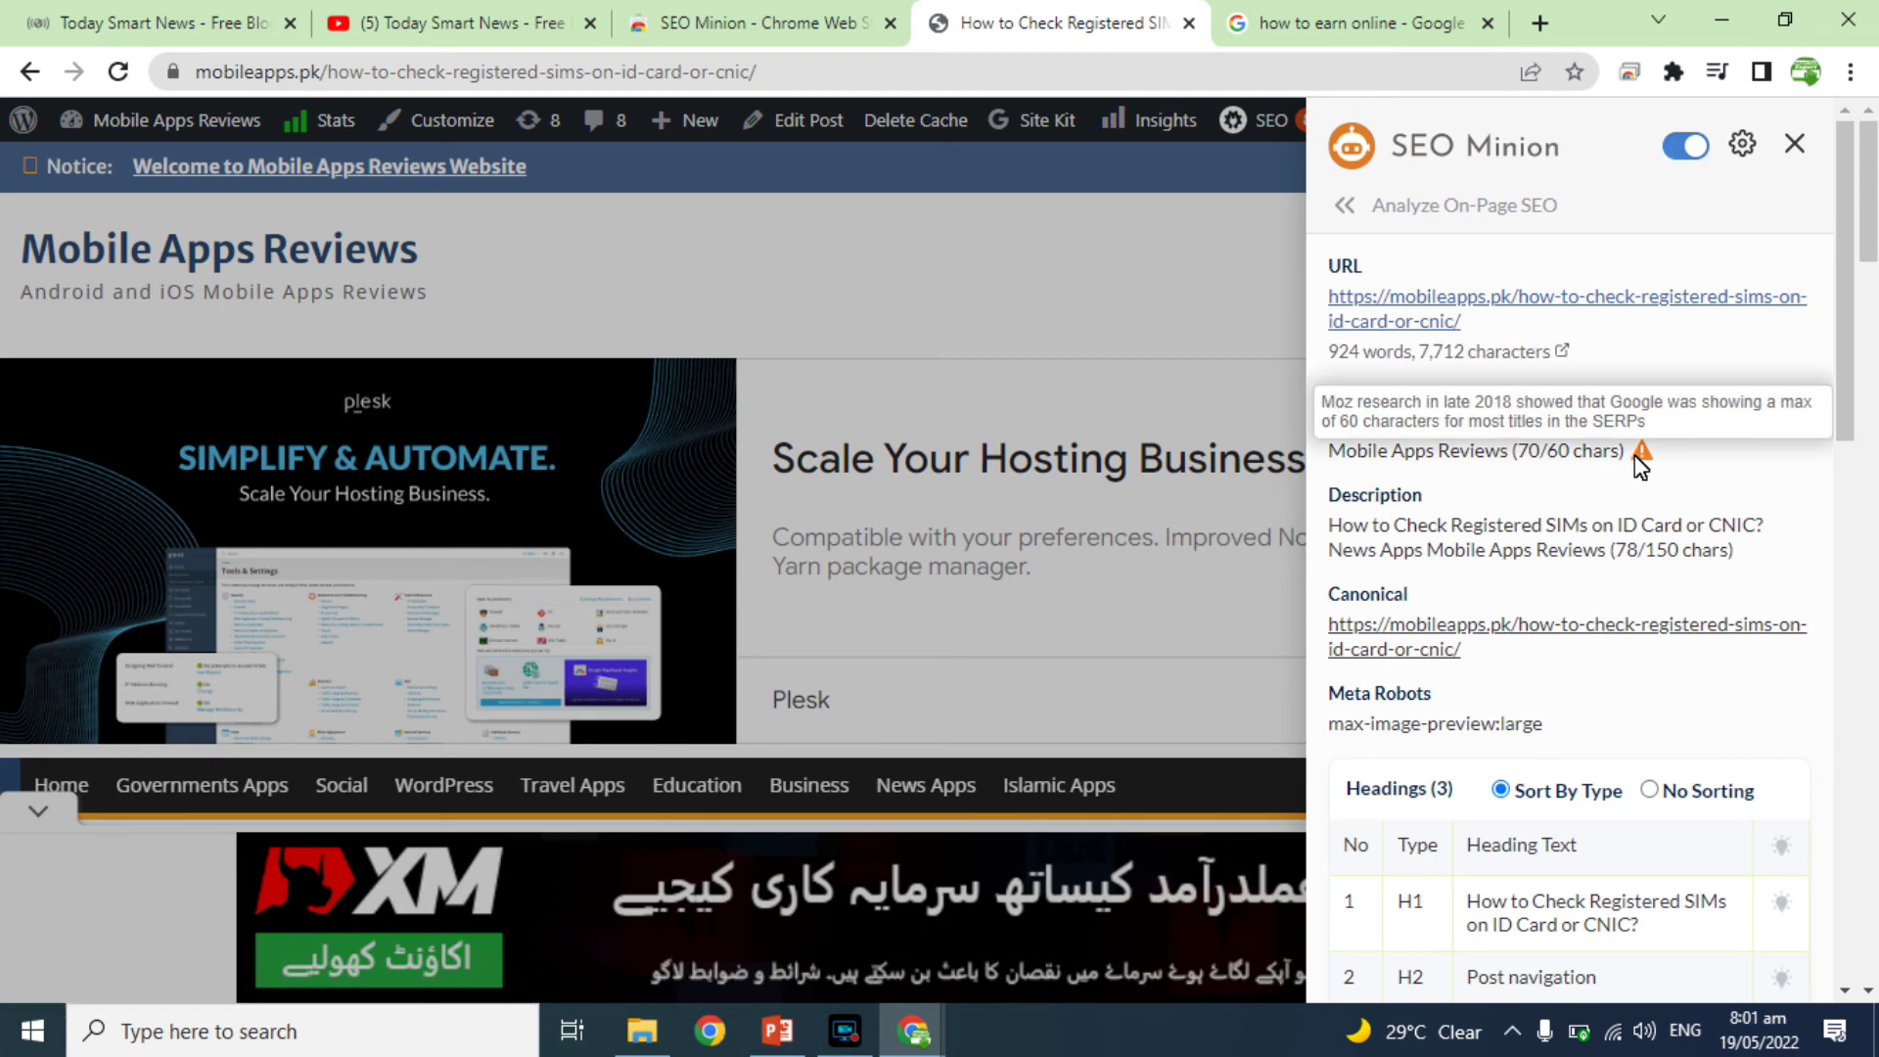
left_click(1842, 243)
left_click_drag(1842, 244, 1694, 185)
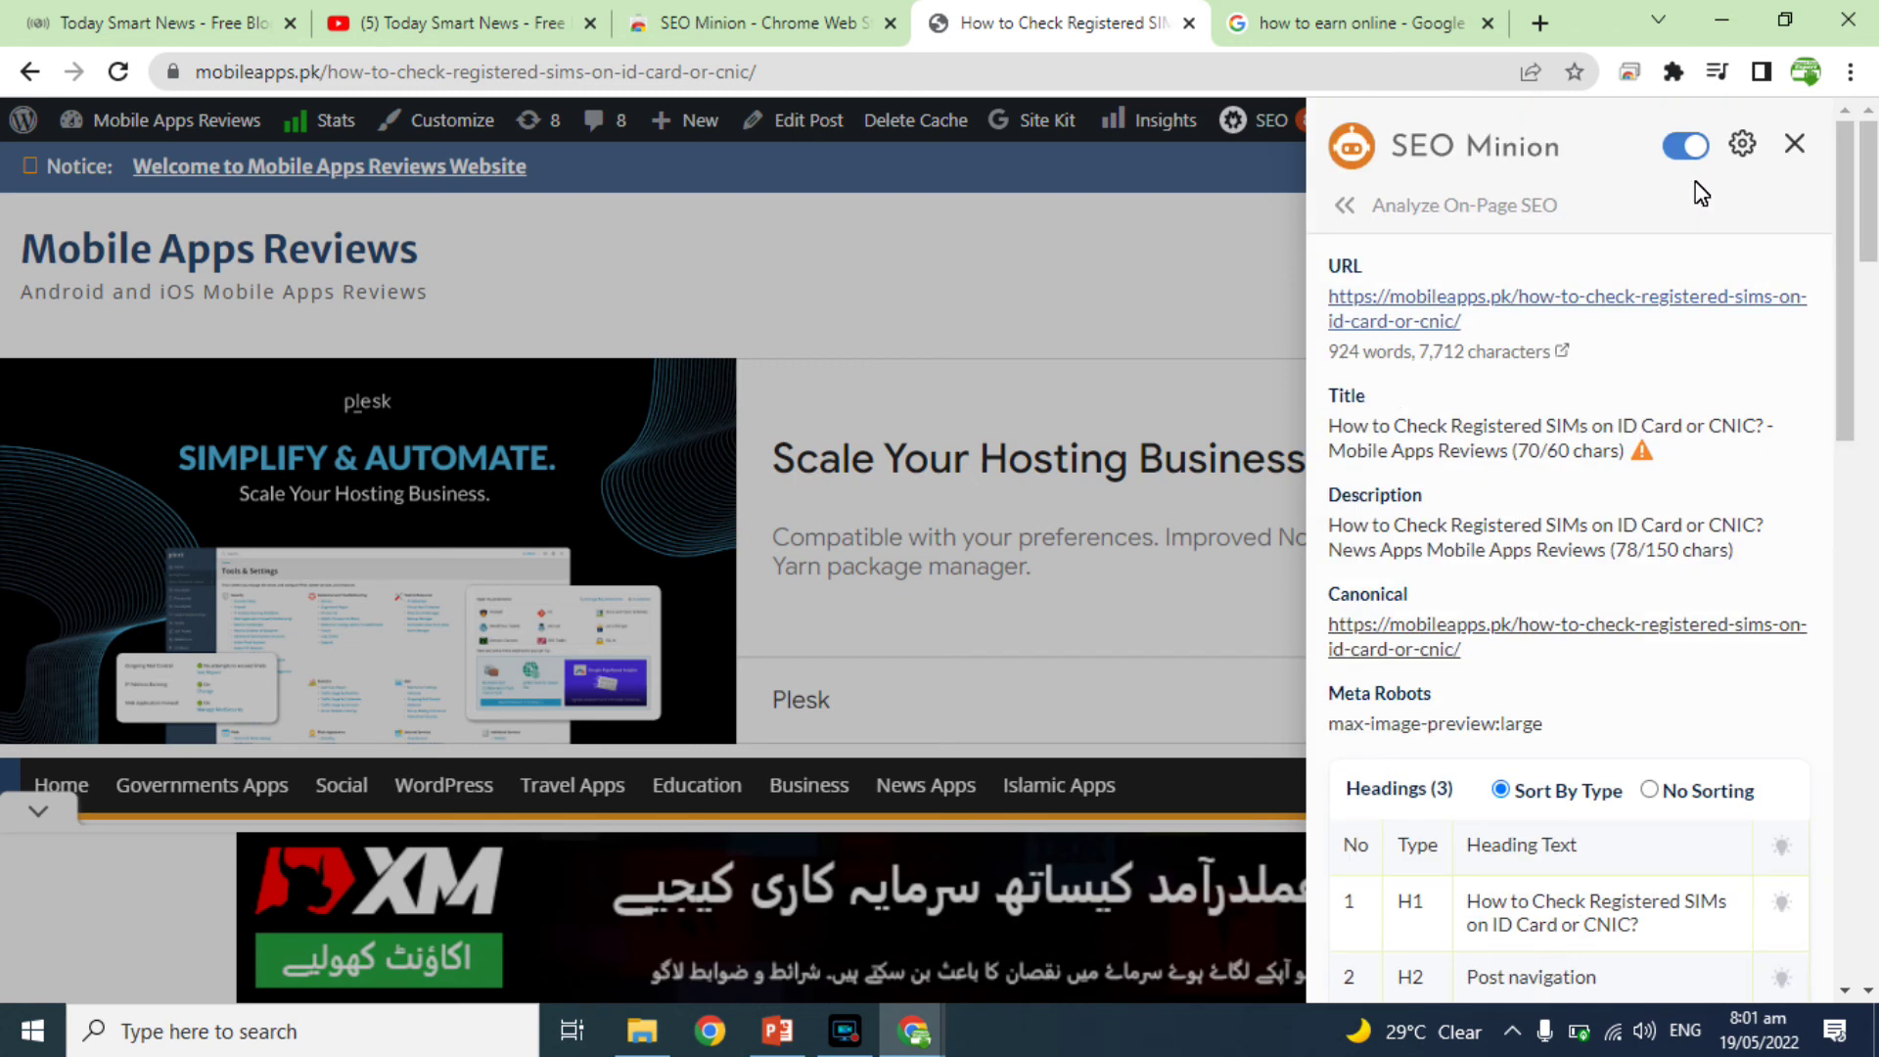
Highlight all links on the post with SEO Minion and run Check Broken Links, then return to the tool list.
left_click(1348, 207)
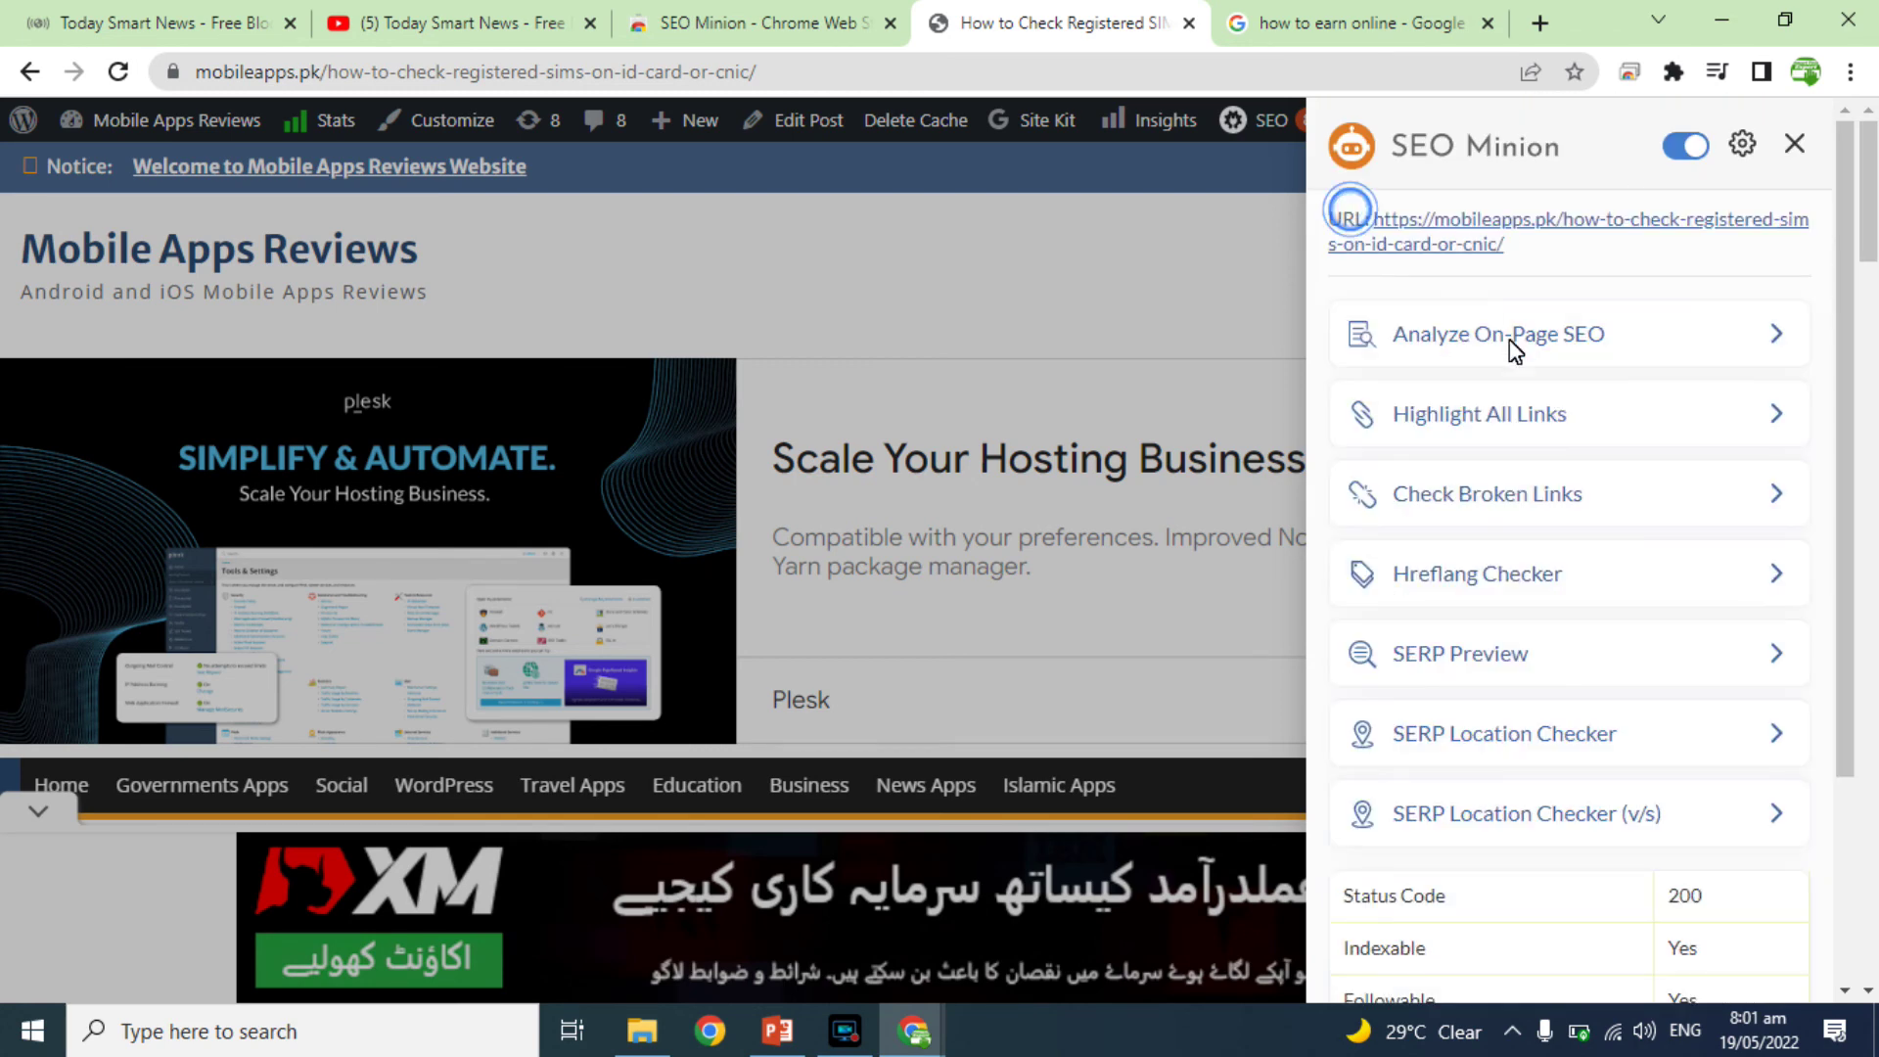
left_click(1446, 416)
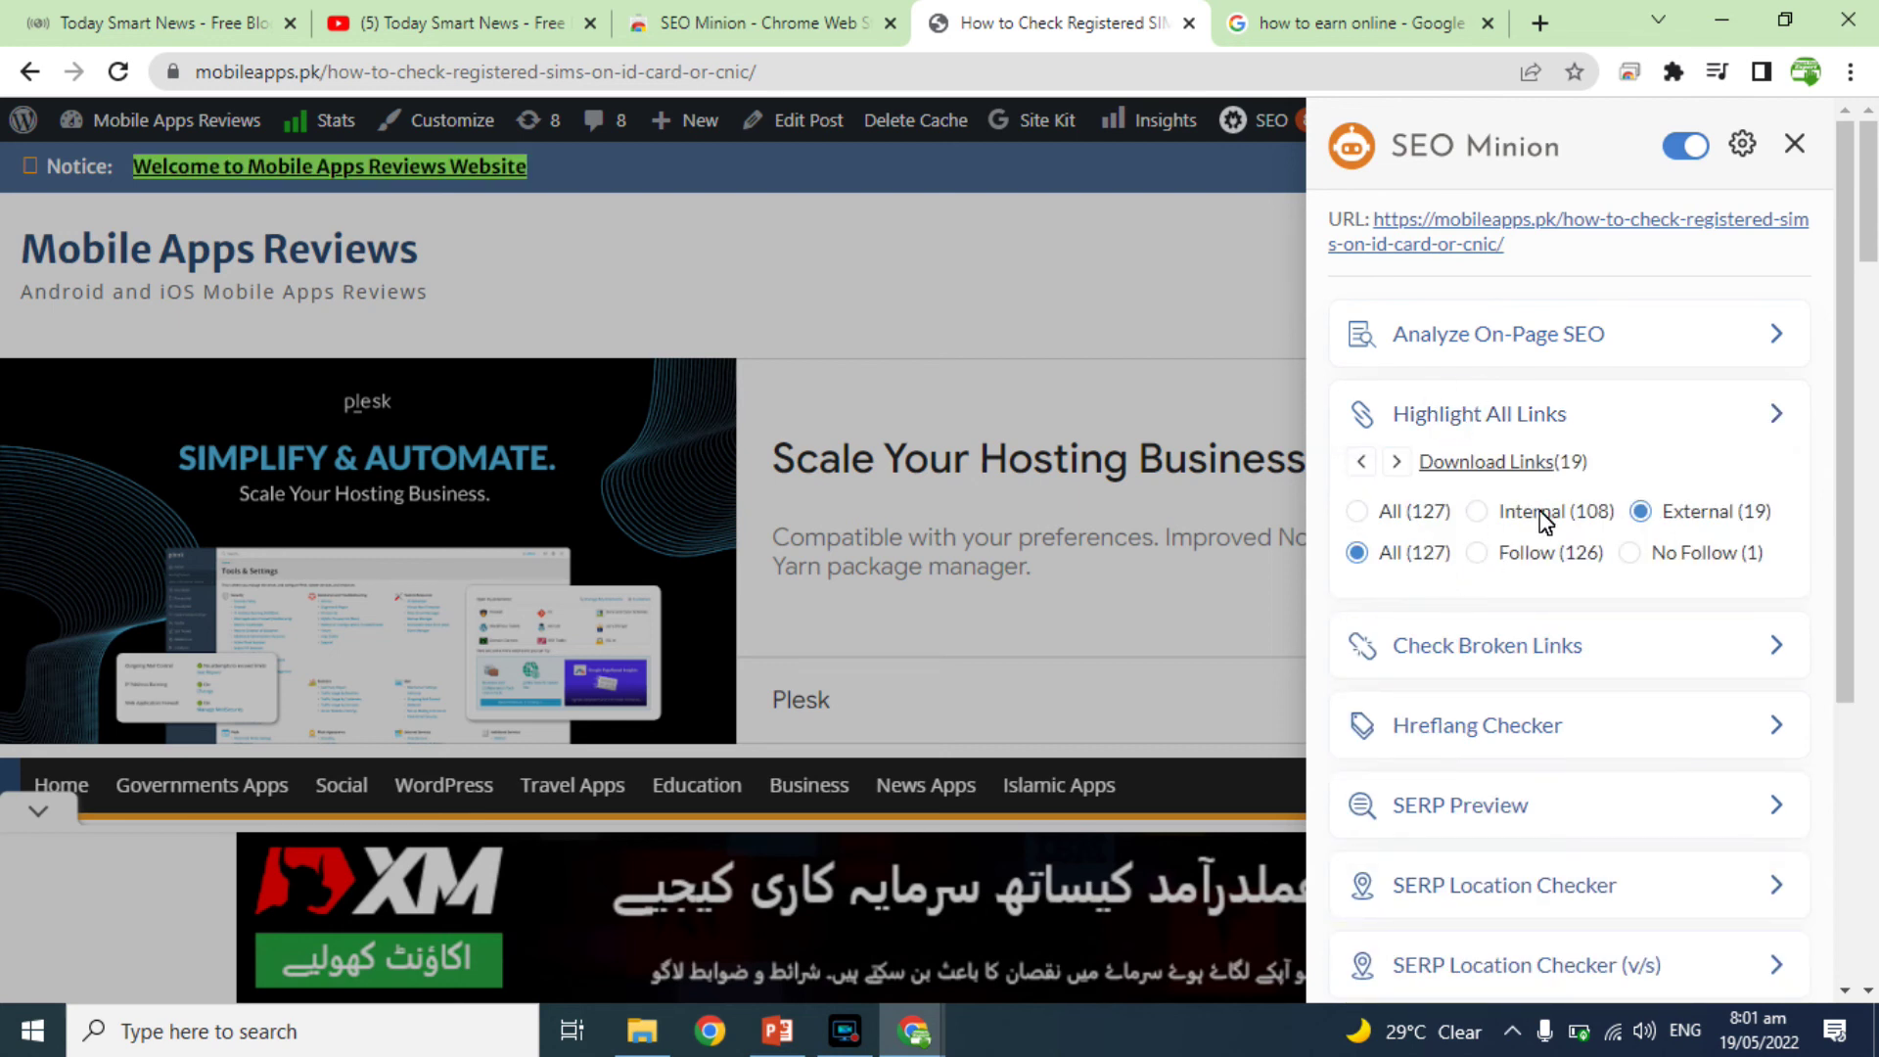
left_click(1465, 648)
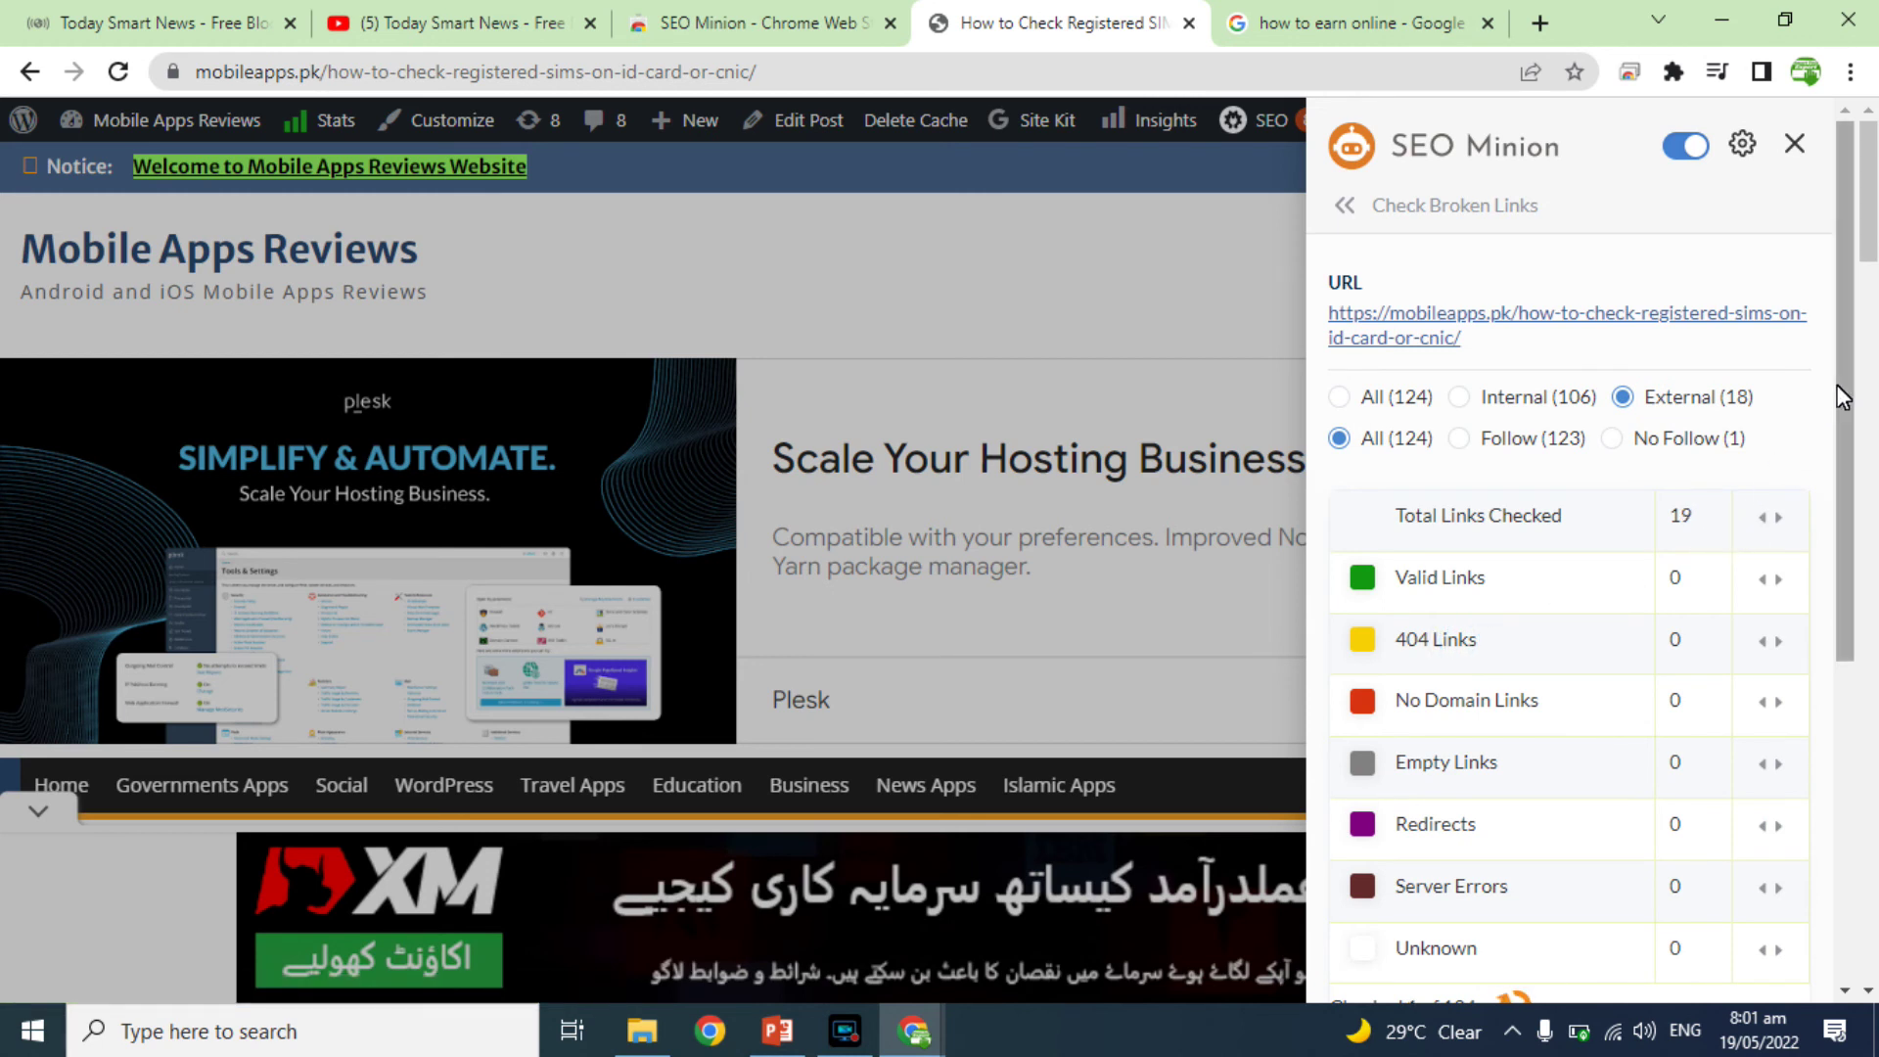
left_click_drag(1845, 379, 1791, 333)
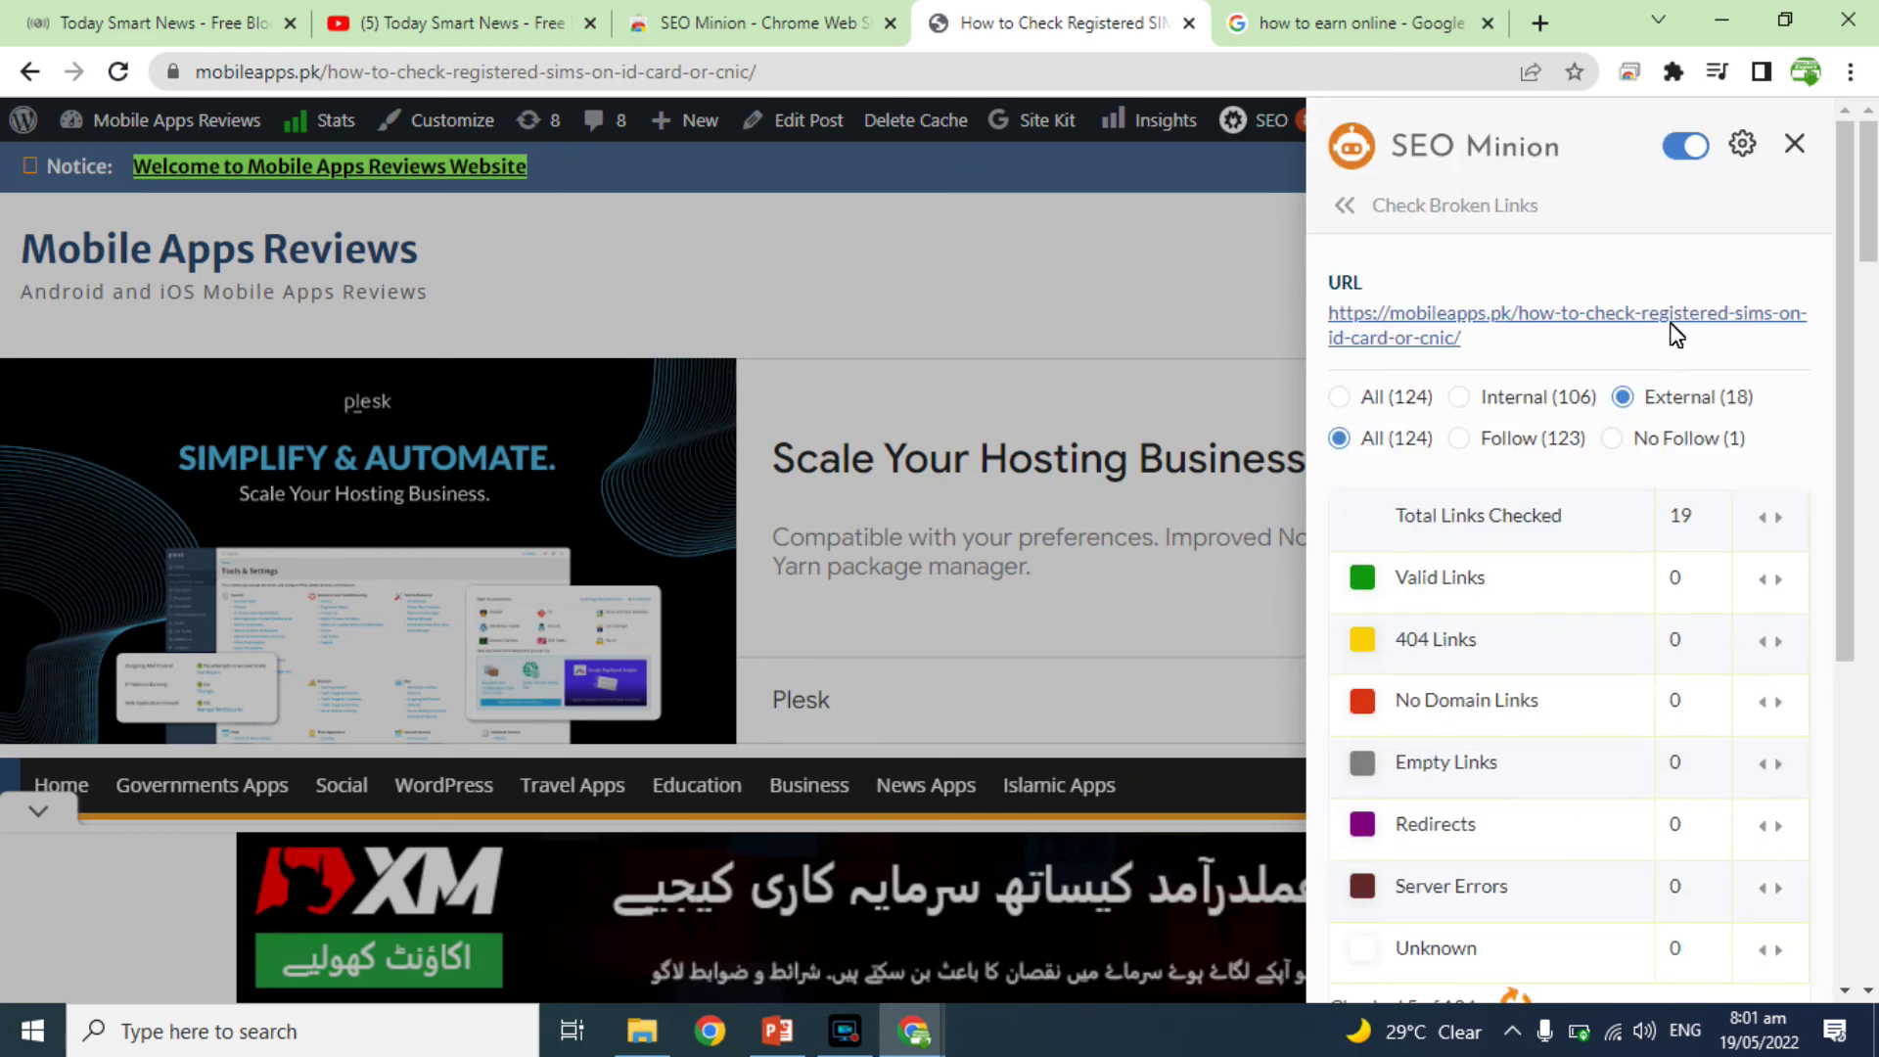
left_click(1345, 205)
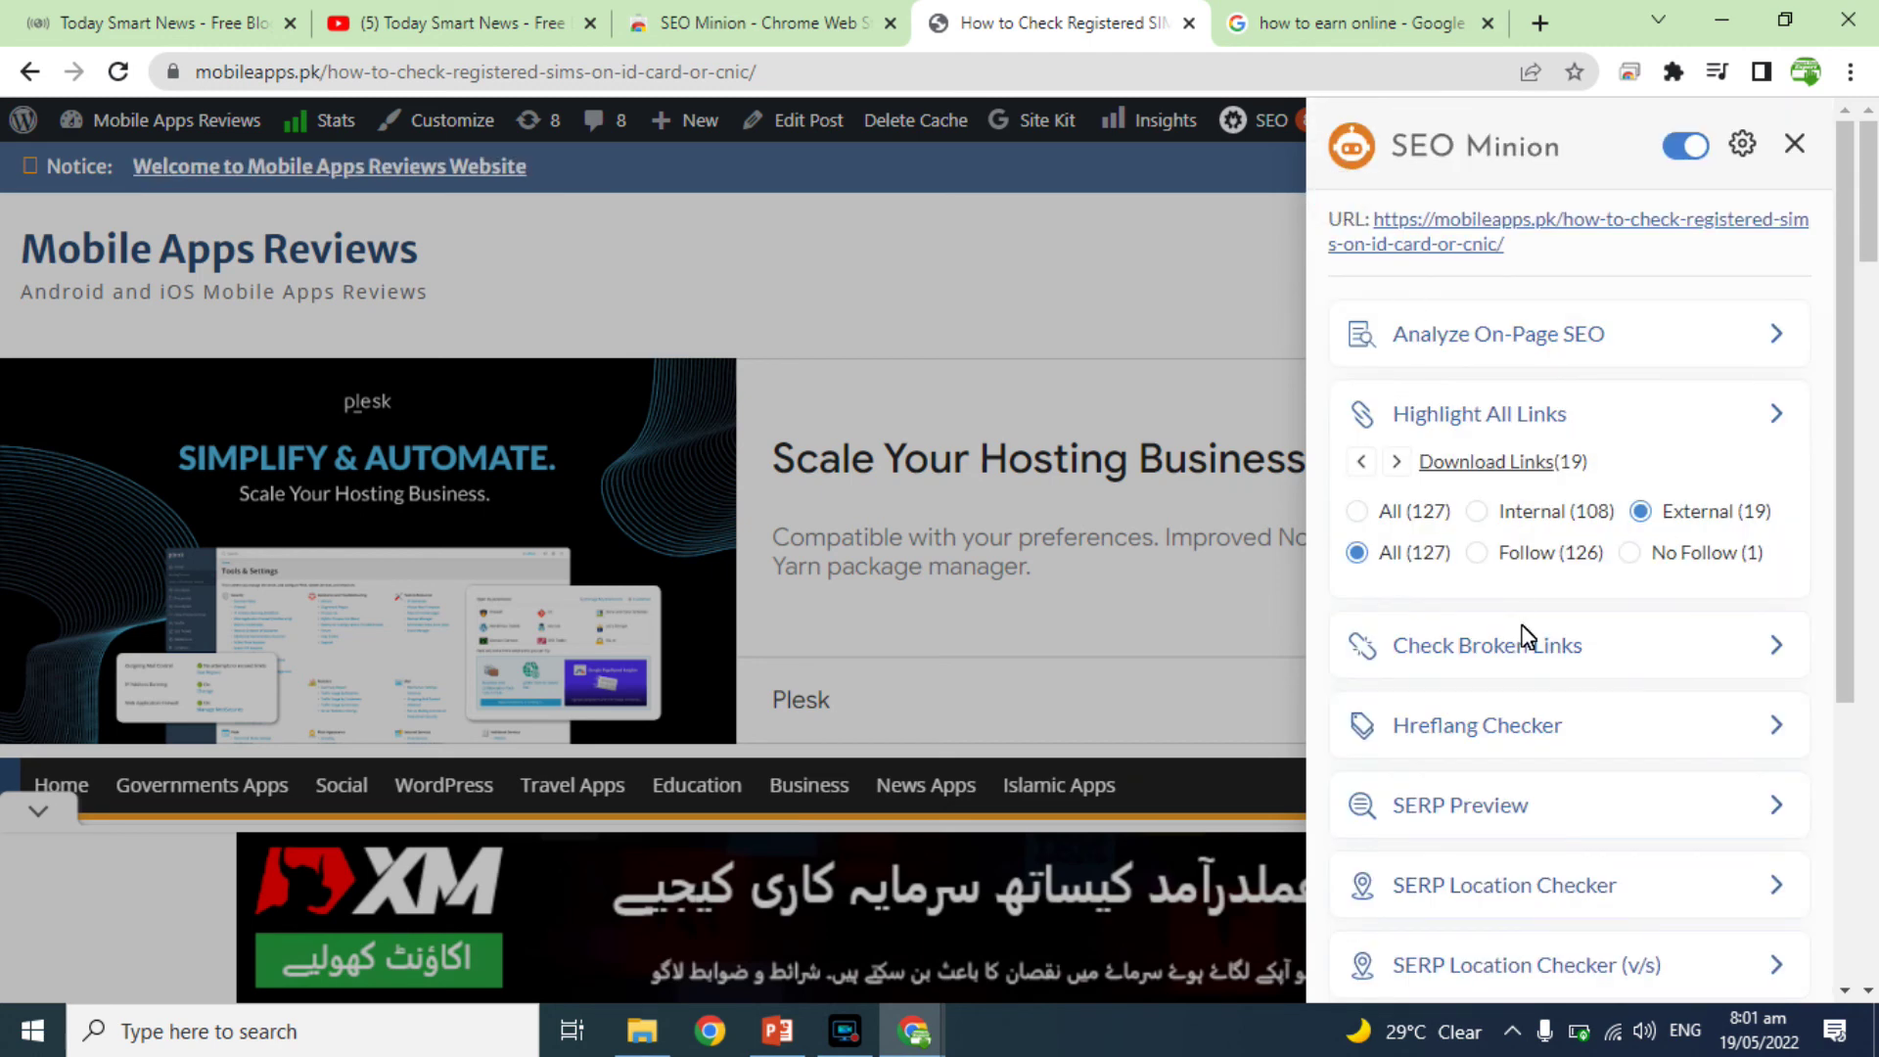
Run SEO Minion's Hreflang Checker on the post and return to the tool list.
left_click_drag(1846, 503, 1846, 770)
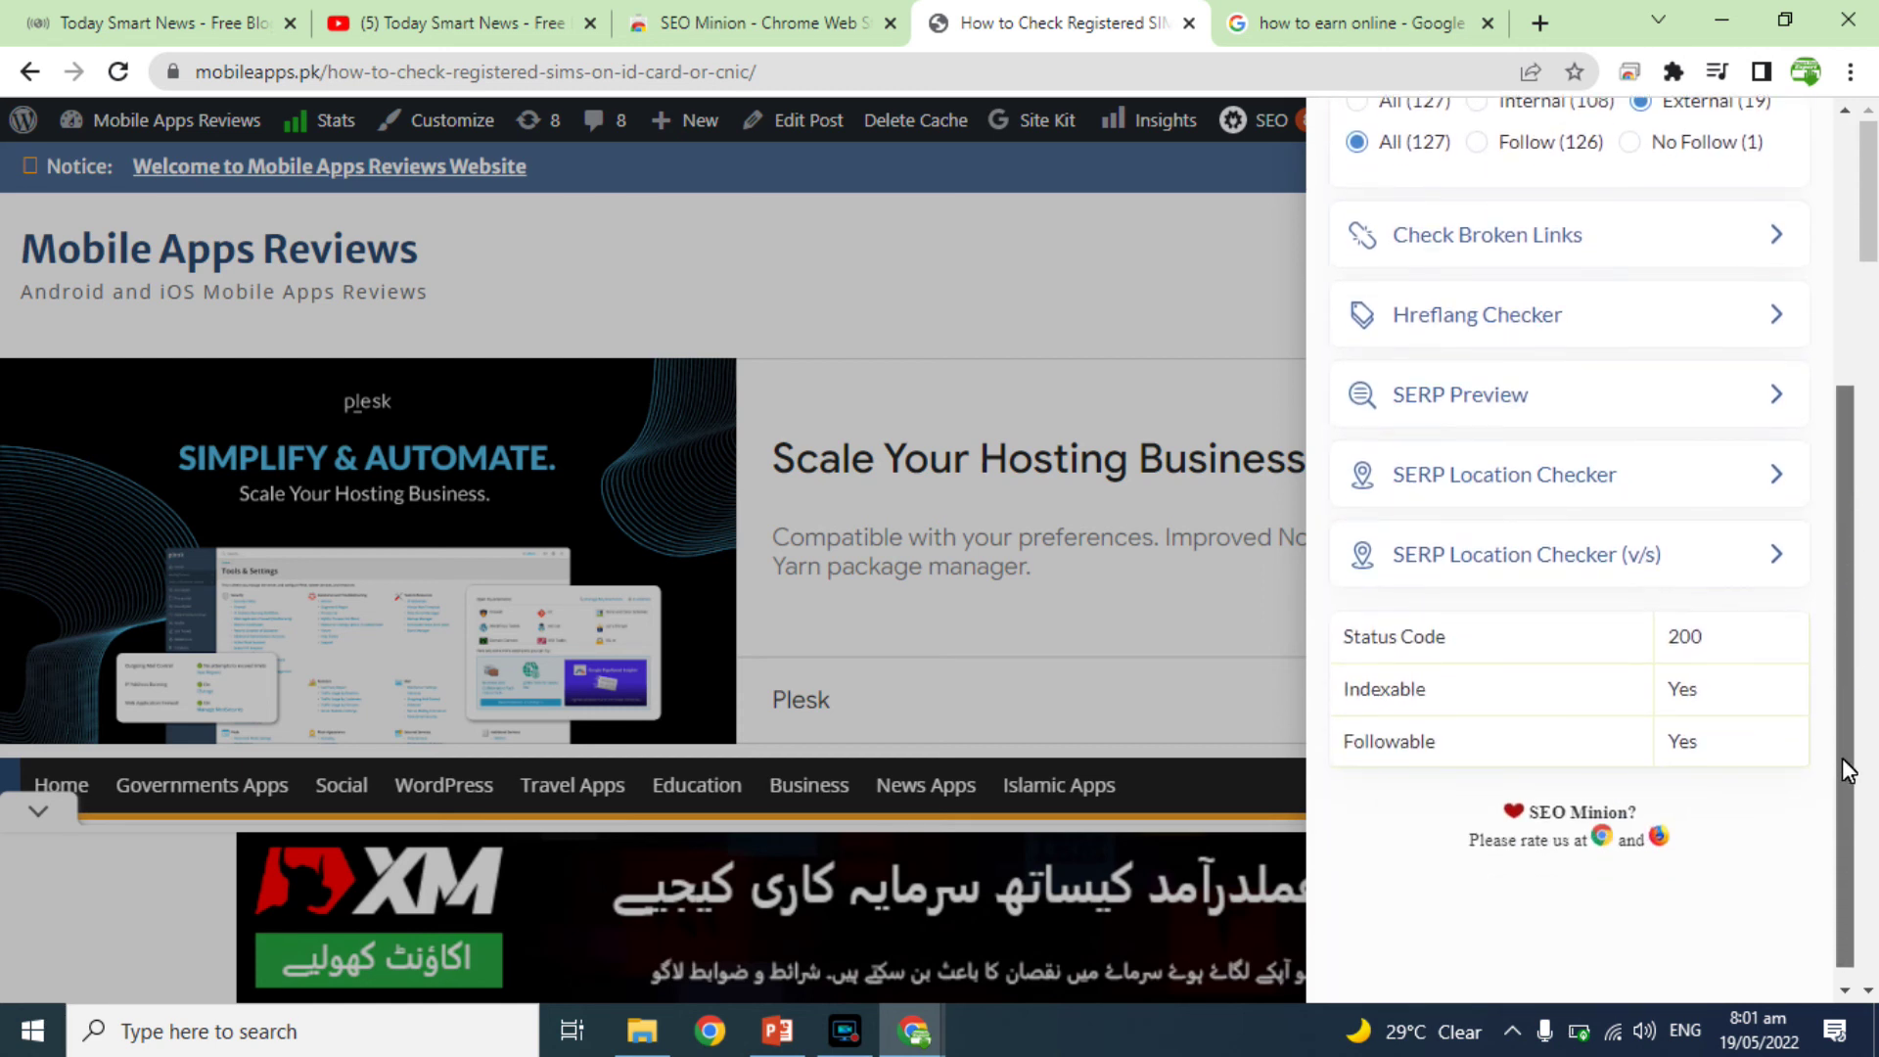
left_click(1512, 330)
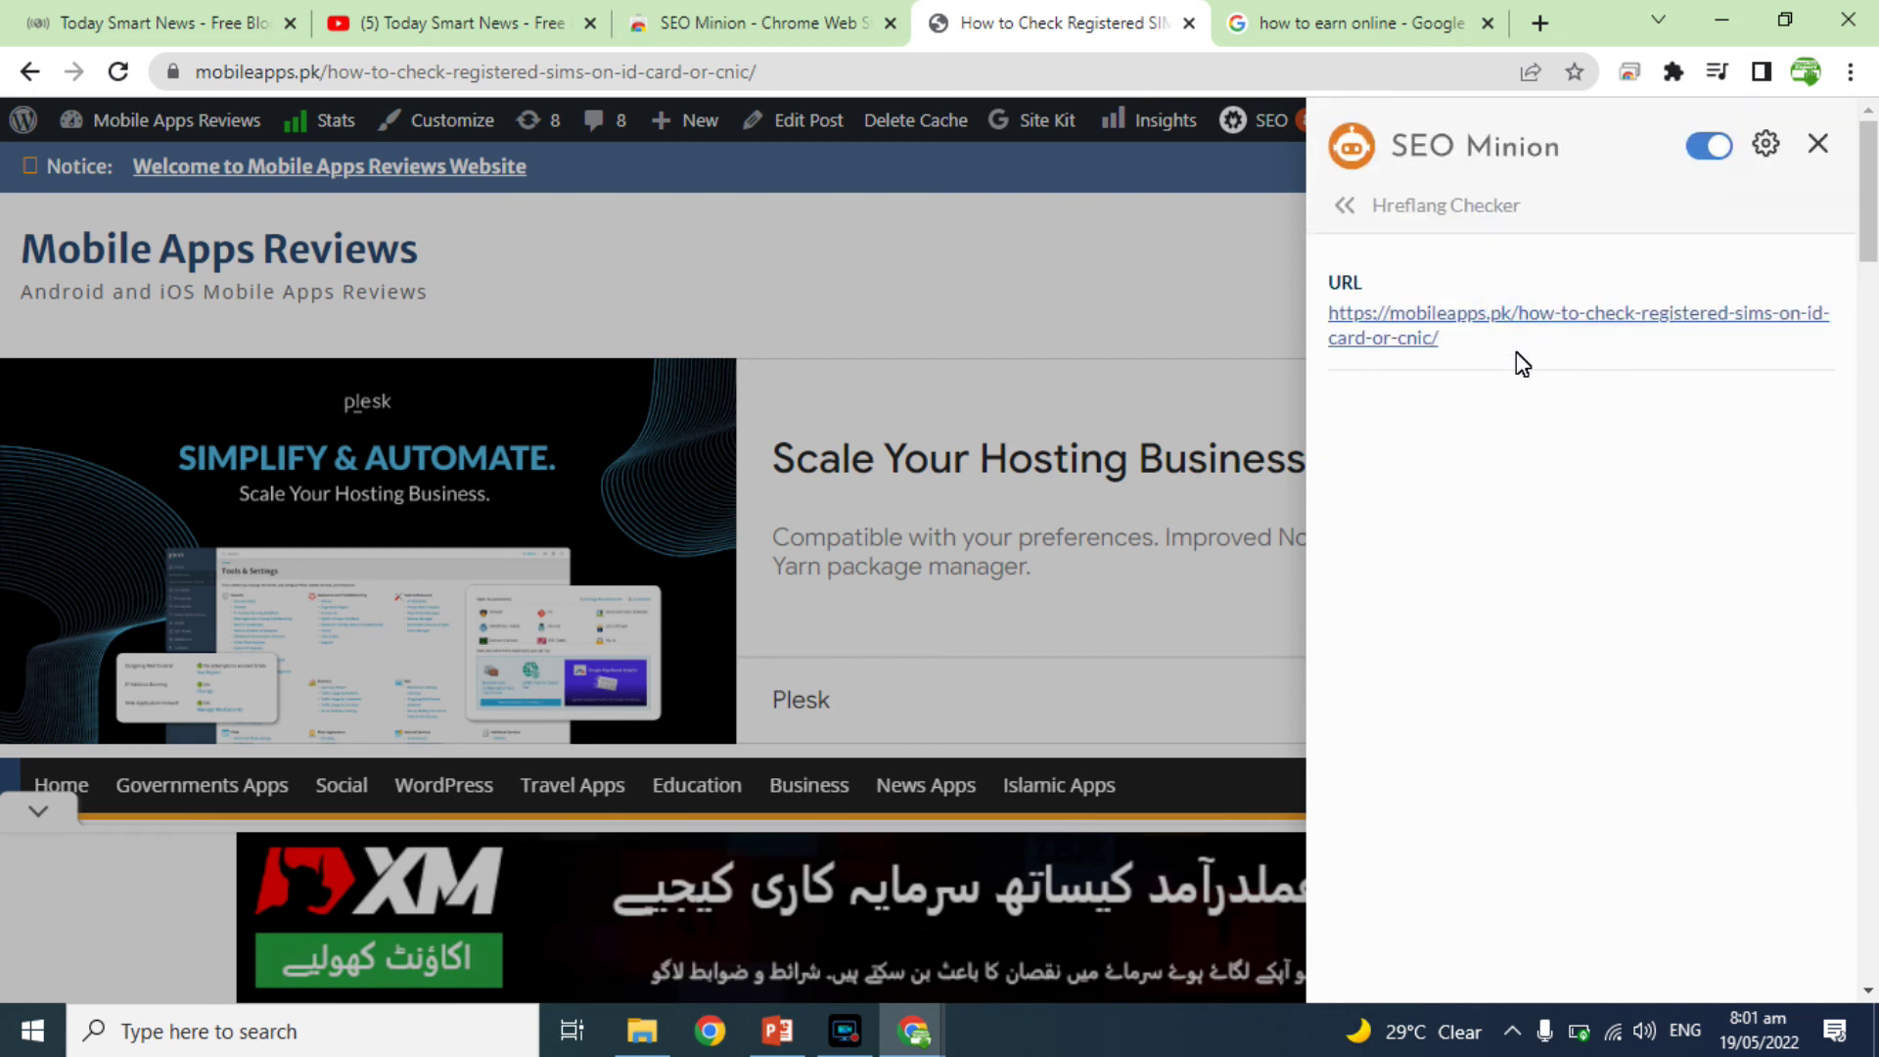
left_click(1348, 208)
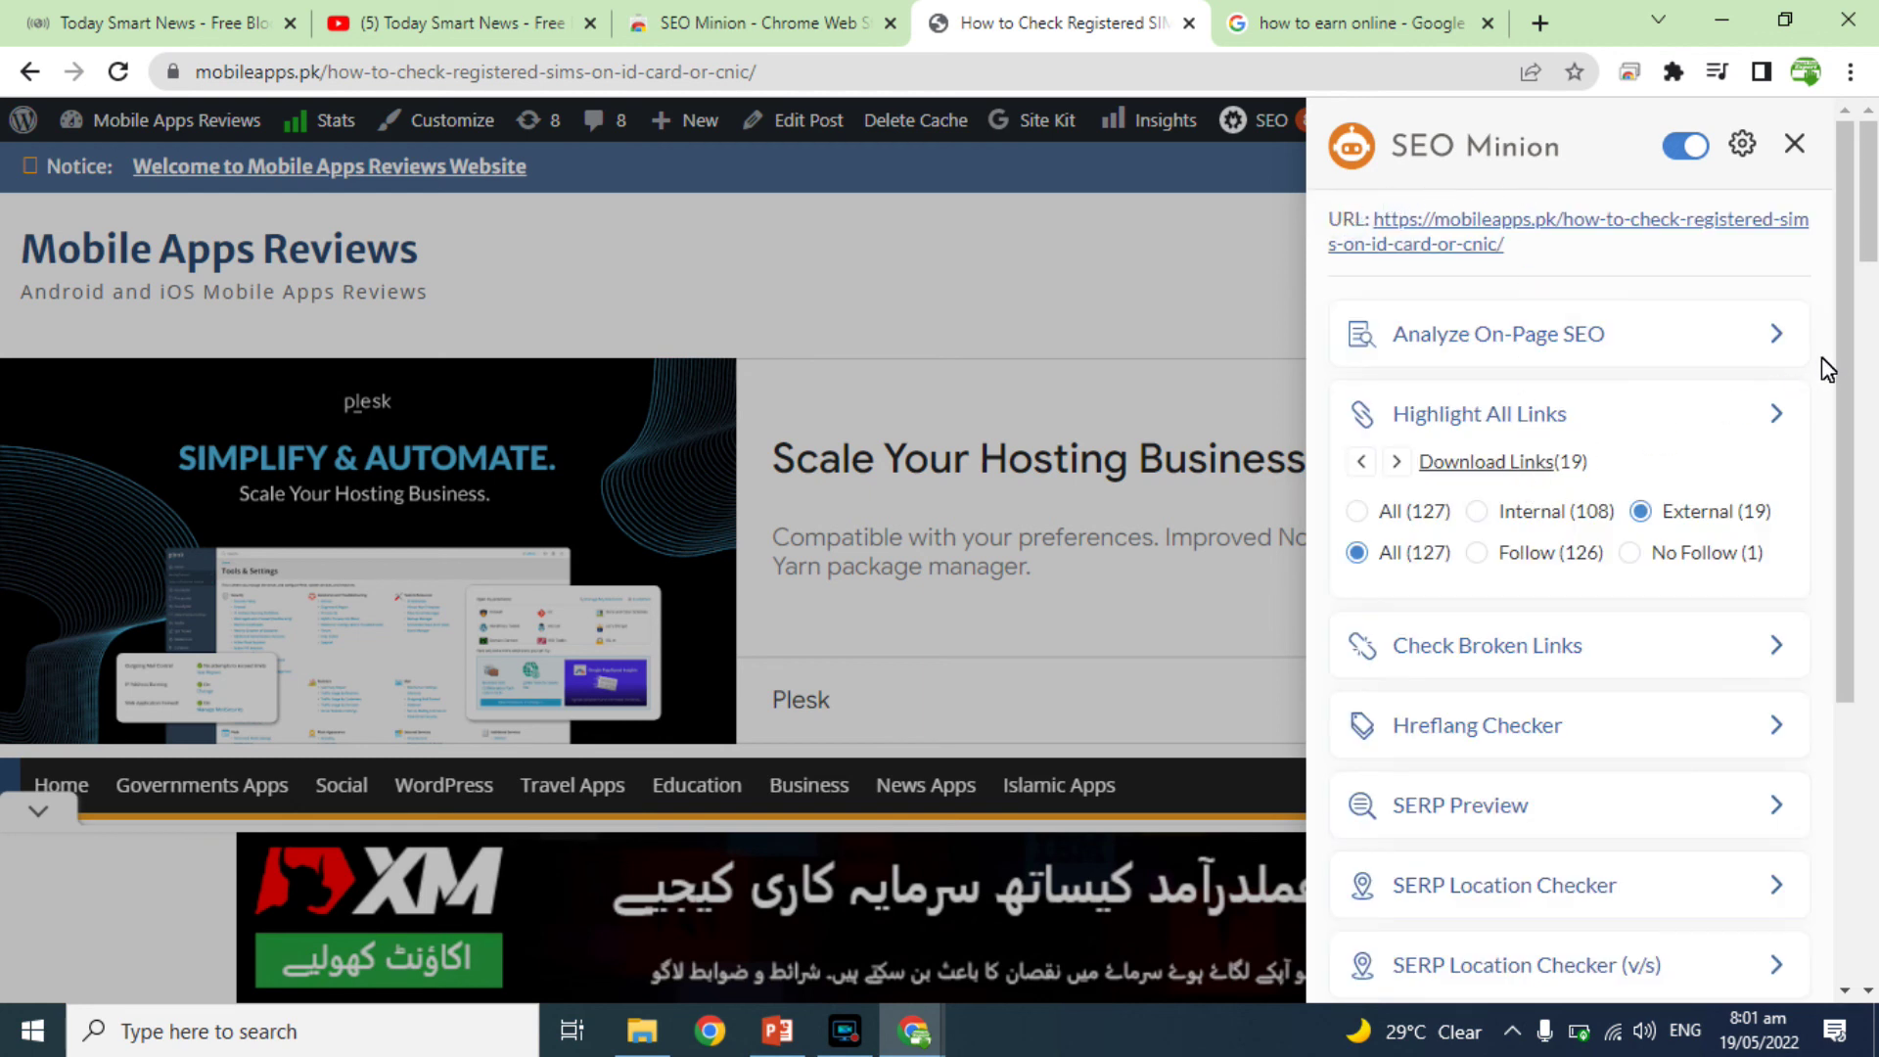
Reopen the Analyze On-Page SEO report and examine the post's title, description and remaining sections.
left_click(1682, 337)
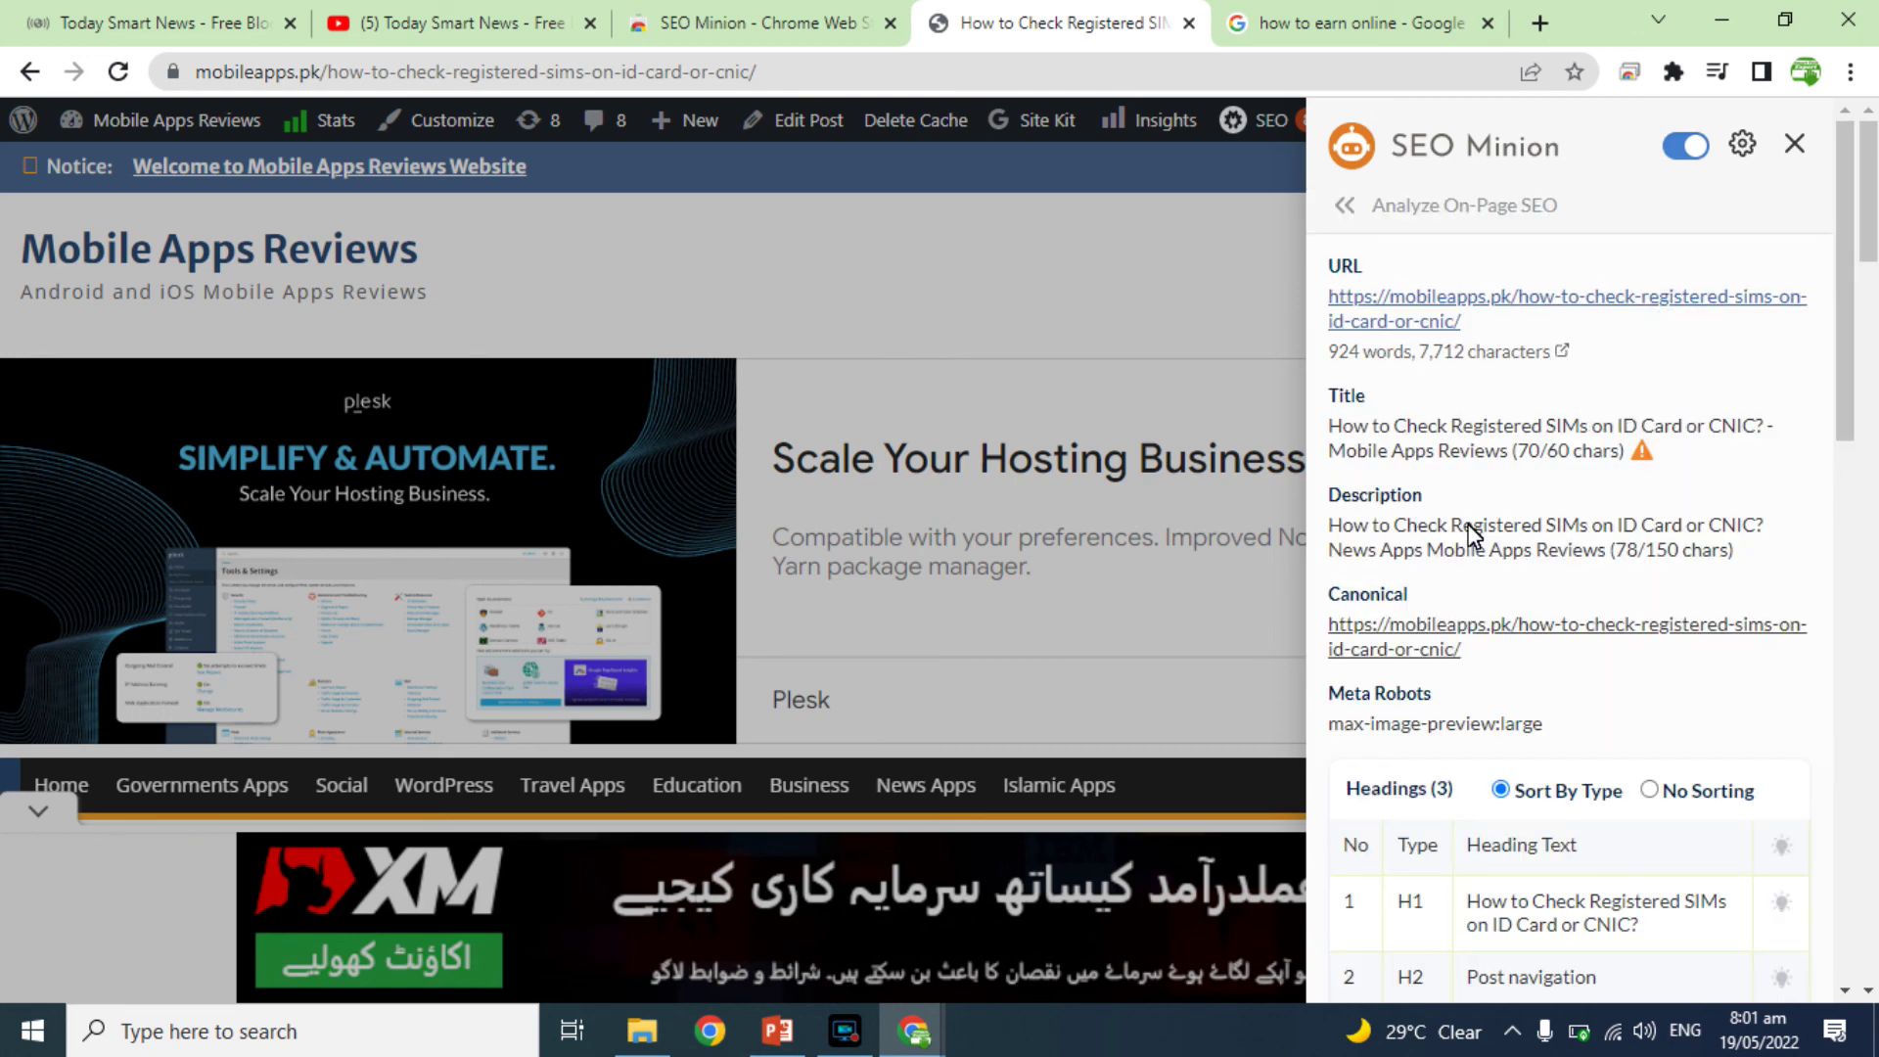
left_click_drag(1476, 429, 1476, 450)
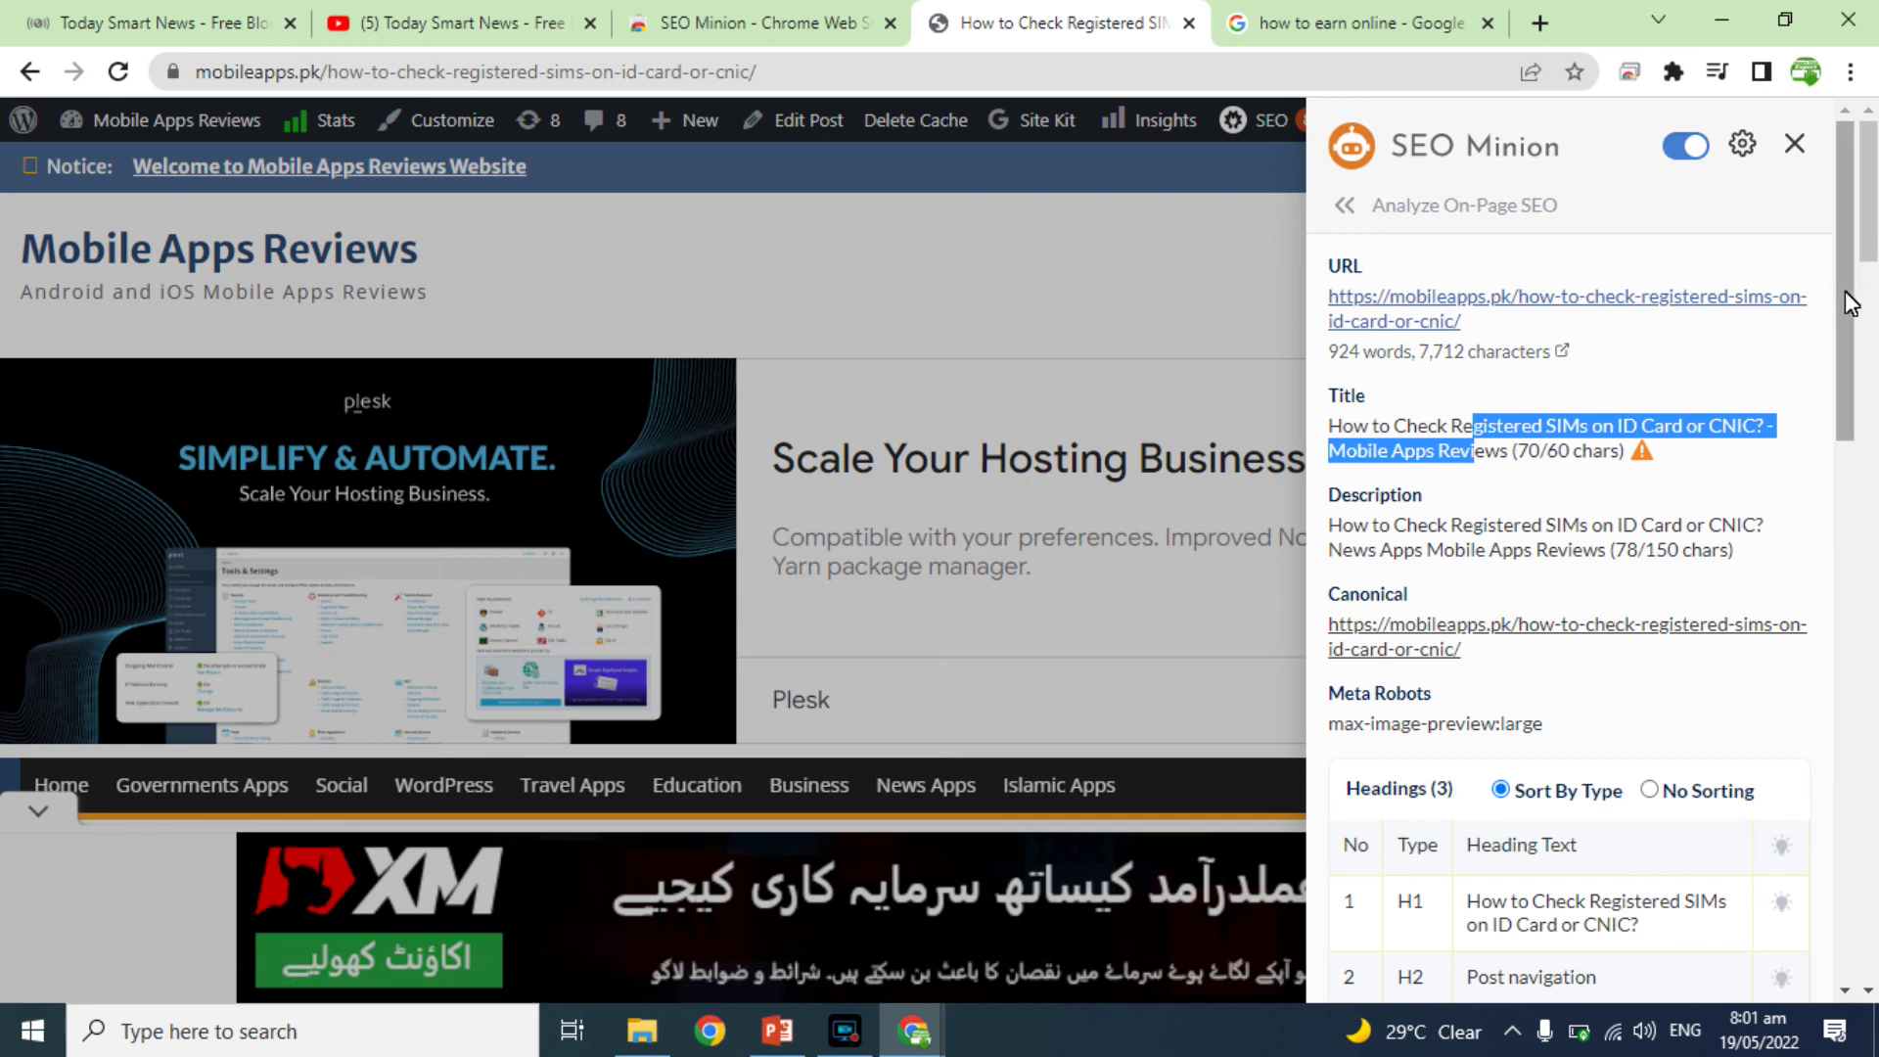
left_click_drag(1847, 292, 1644, 288)
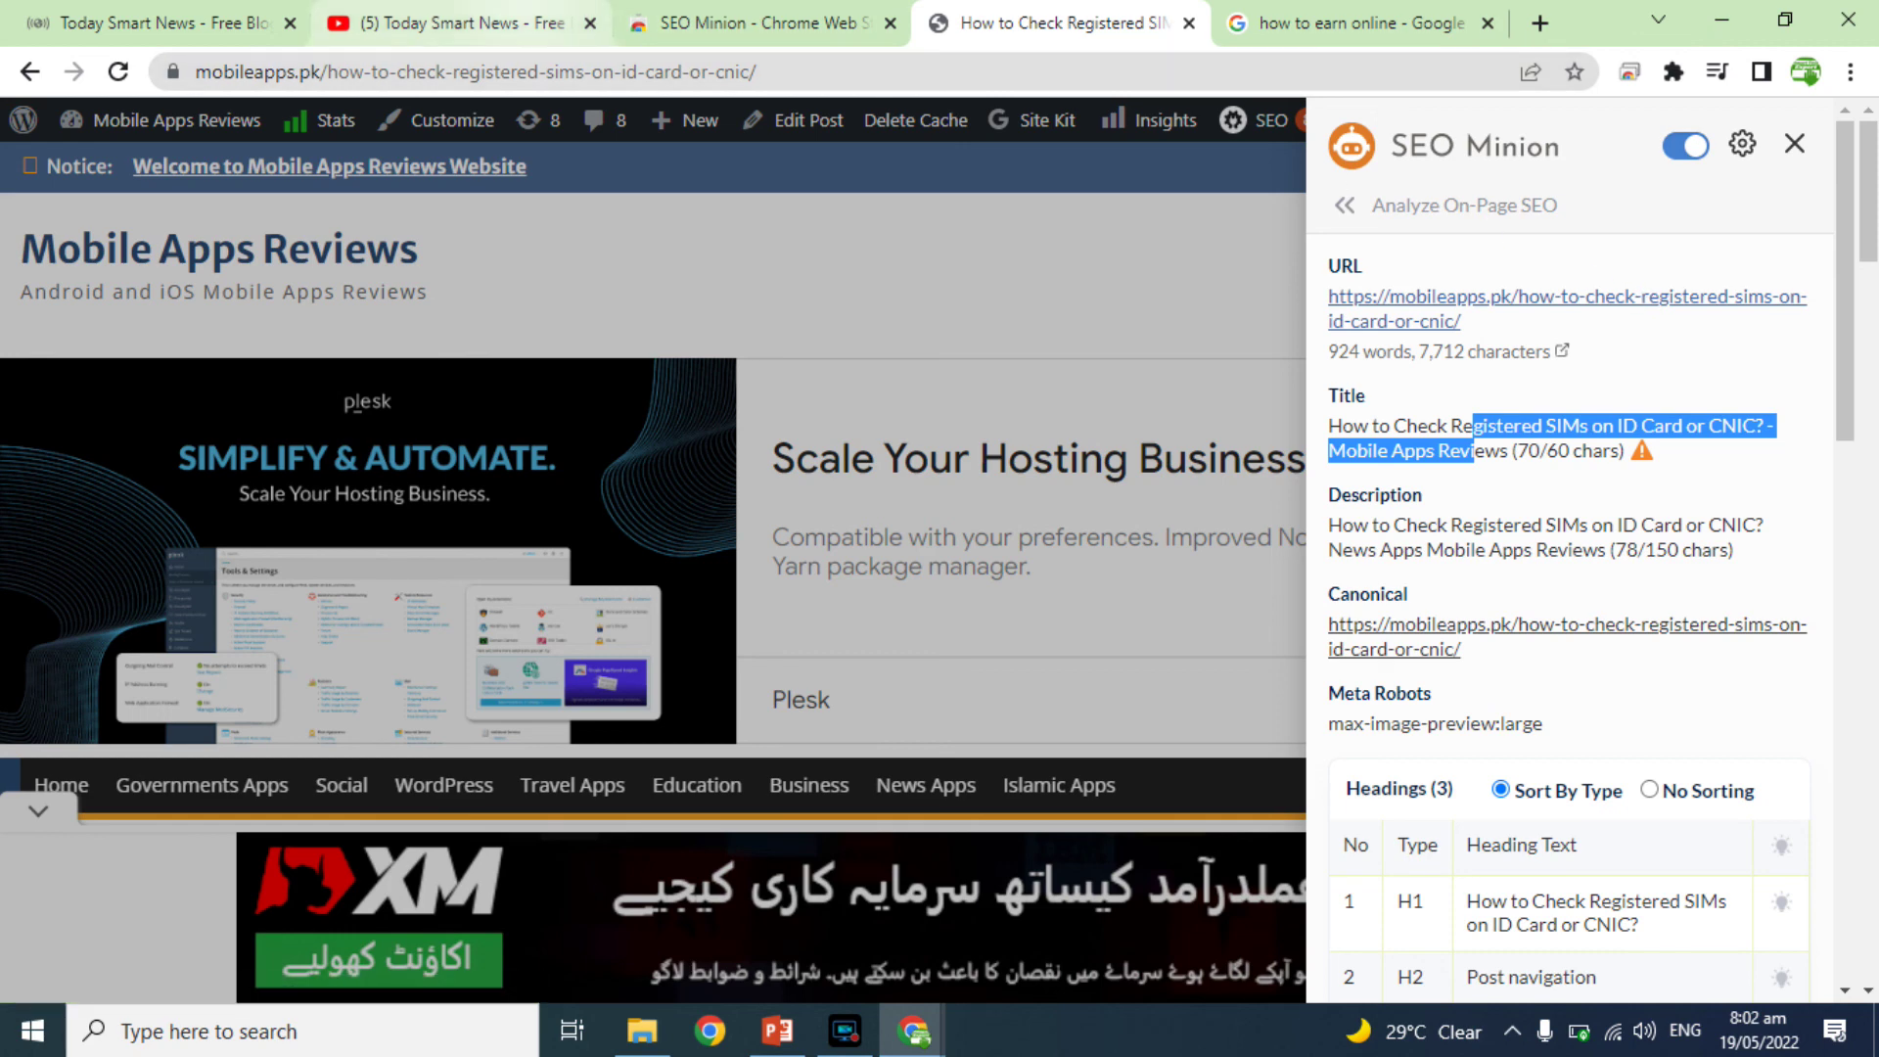
Switch to the Today Smart News website that is already open.
left_click(218, 14)
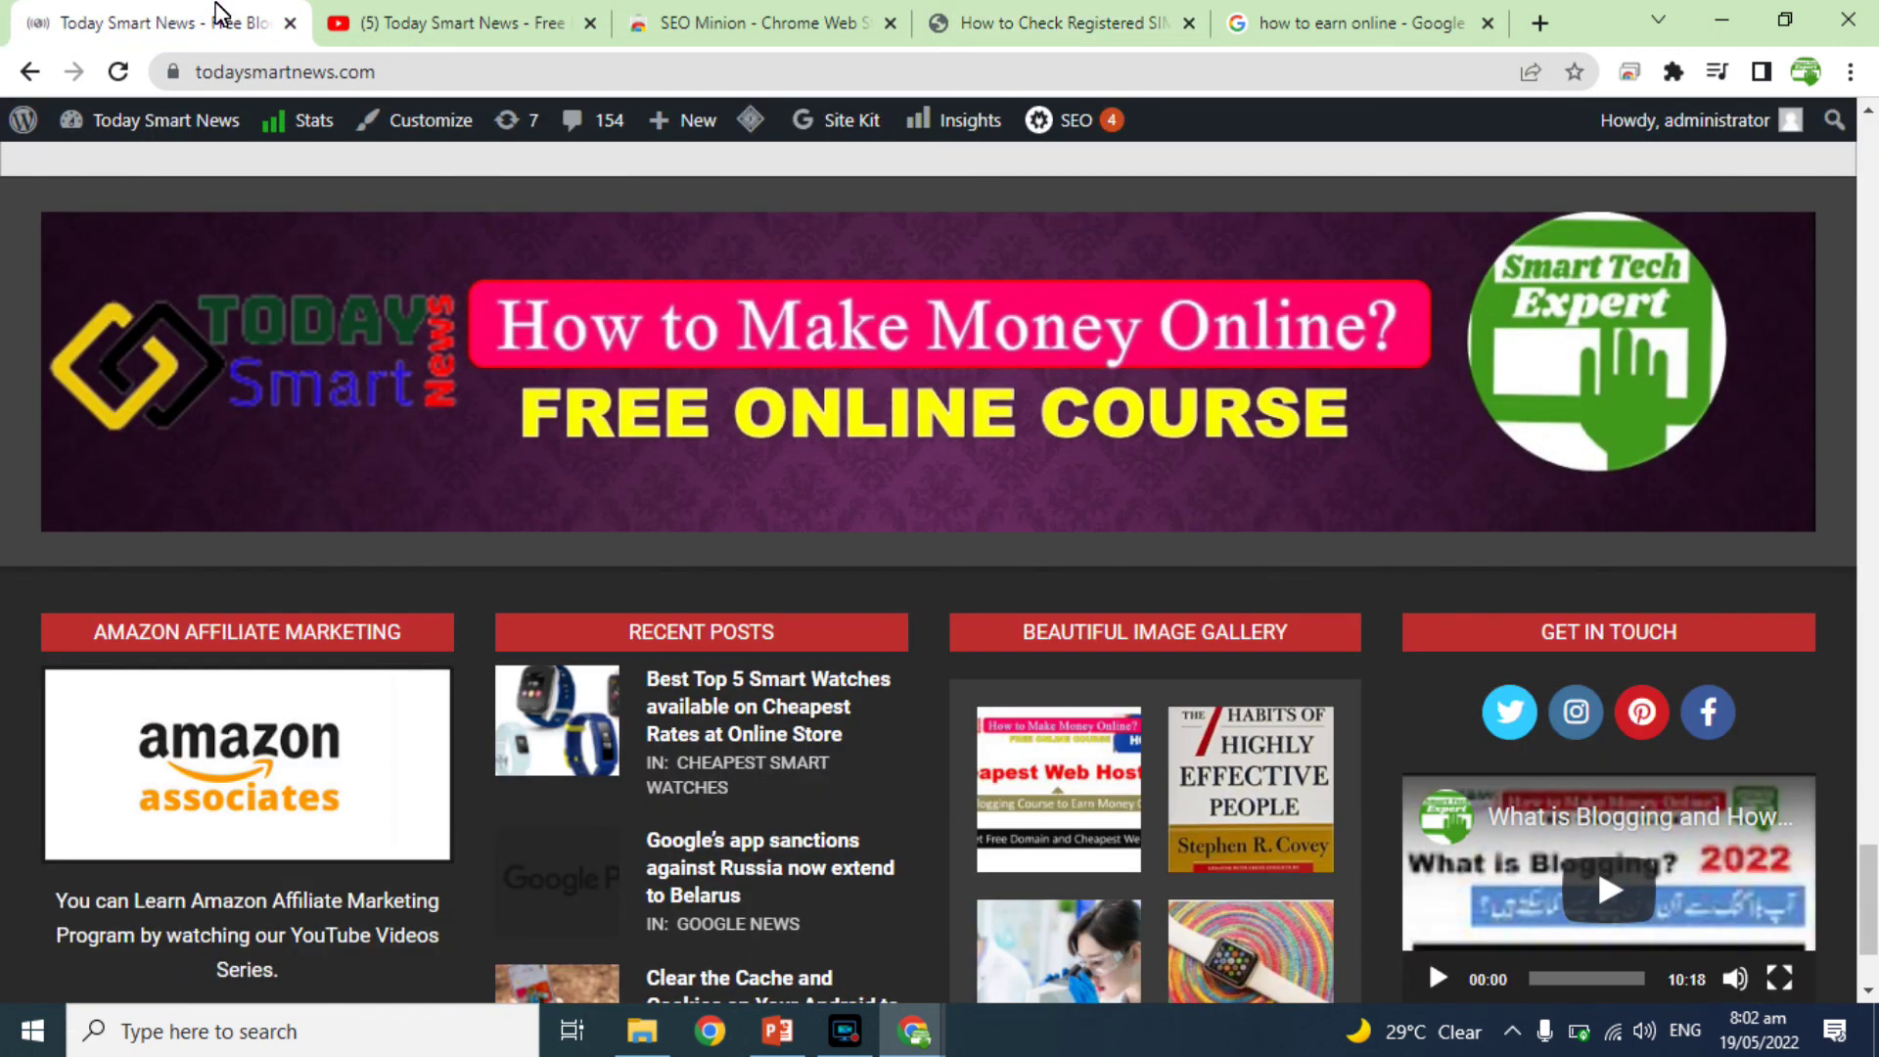